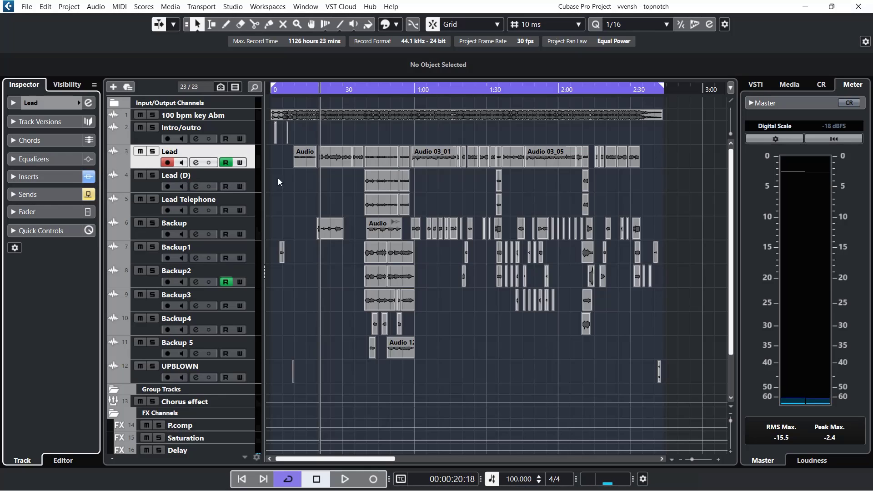
Solo the Lead track and play back the raw vocal from about 20 seconds
{"action": "left_click", "coordinate": [153, 153]}
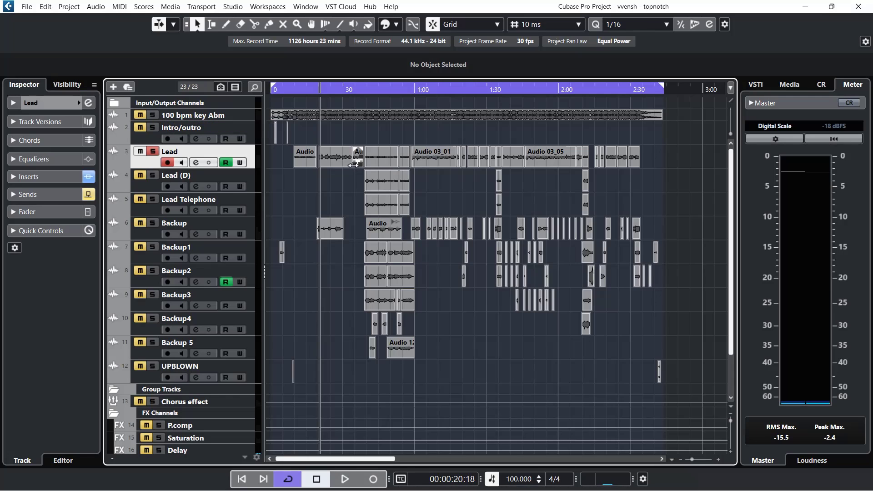
{"action": "key", "text": "space"}
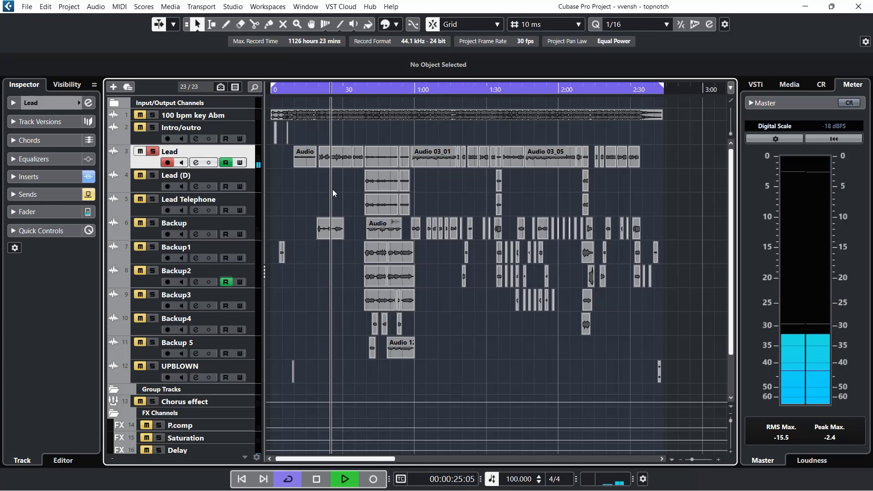
{"action": "key", "text": "space"}
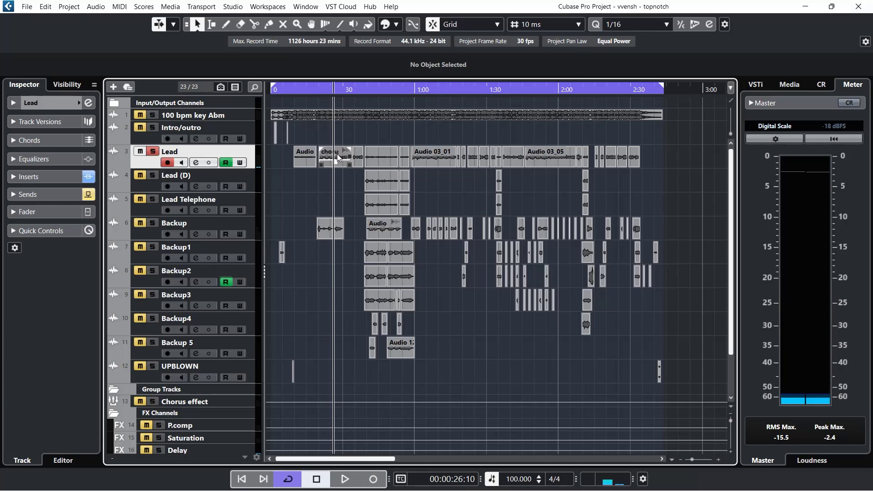
Check the volume settings of several Lead track clips, including chorus_17 (2), Audio 02_06, Audio 03_01, Audio 02_09 and Audio 03_05
{"action": "left_click", "coordinate": [339, 158]}
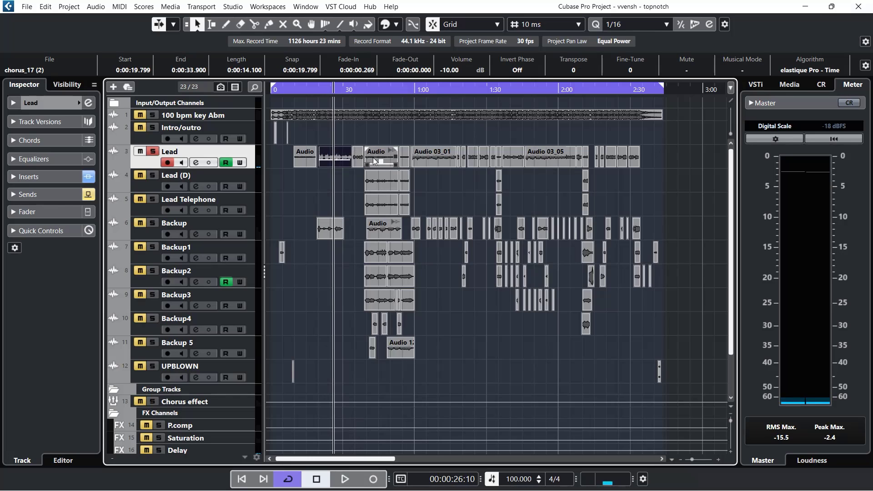
{"action": "left_click", "coordinate": [385, 155]}
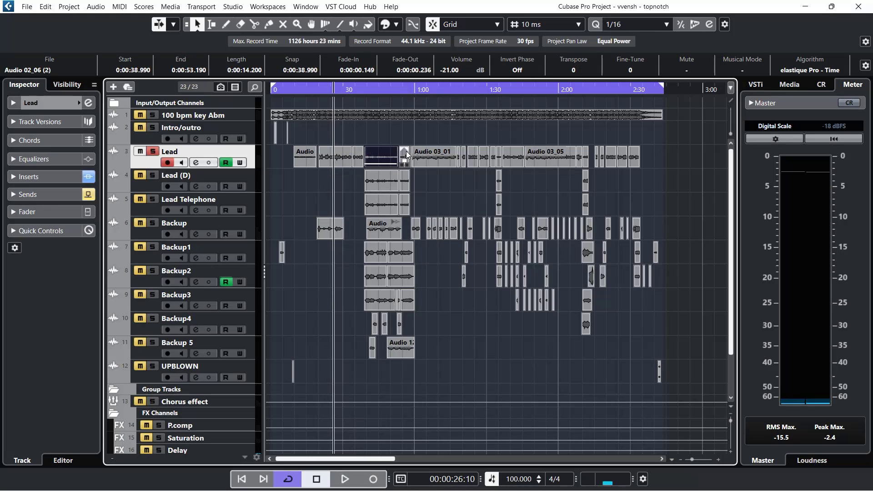
{"action": "left_click", "coordinate": [436, 158]}
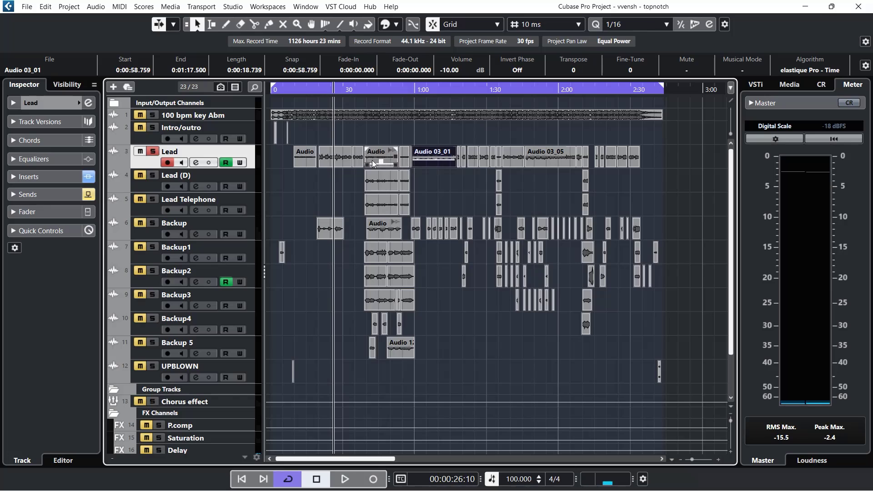
{"action": "left_click", "coordinate": [336, 157]}
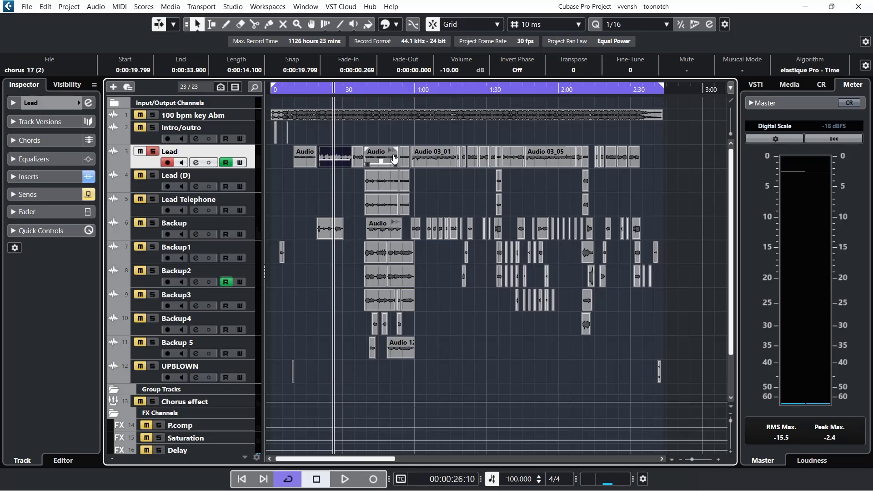
{"action": "left_click", "coordinate": [434, 157]}
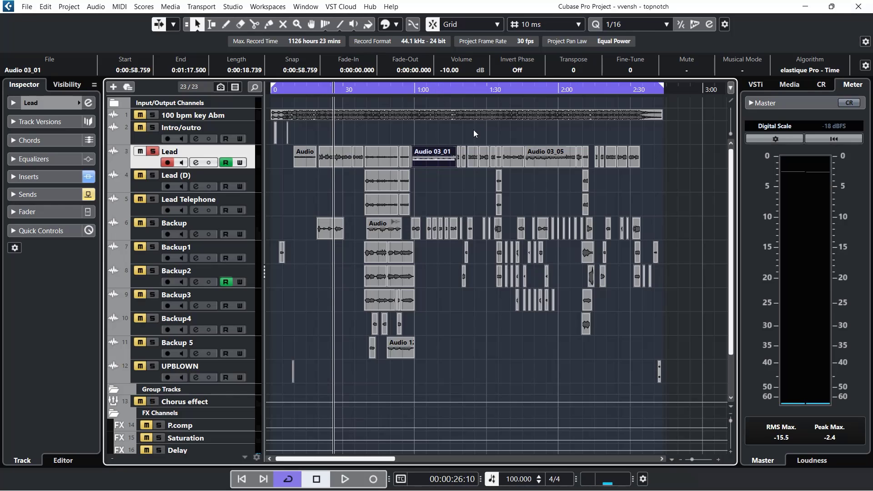
{"action": "left_click", "coordinate": [513, 155]}
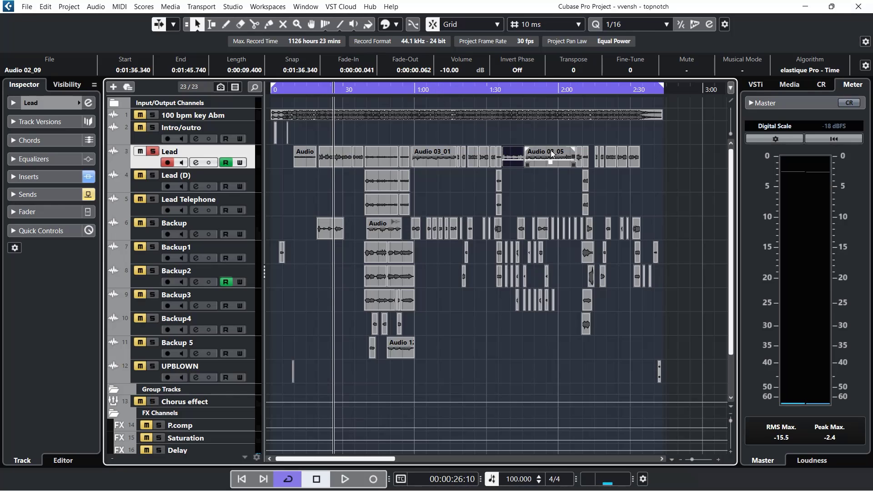
{"action": "key", "text": "Right"}
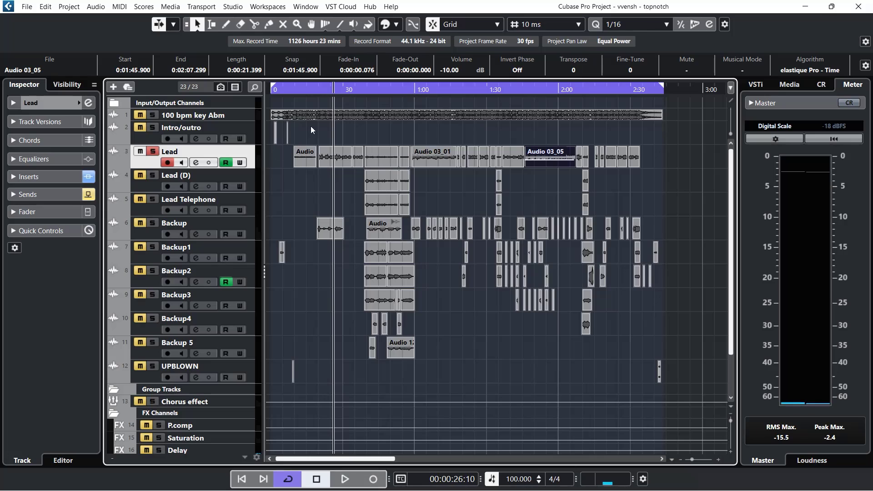
Unsolo the Lead track and activate all of its bypassed insert plug-ins, from NS1 Mono through Vastaus
{"action": "left_click", "coordinate": [293, 92]}
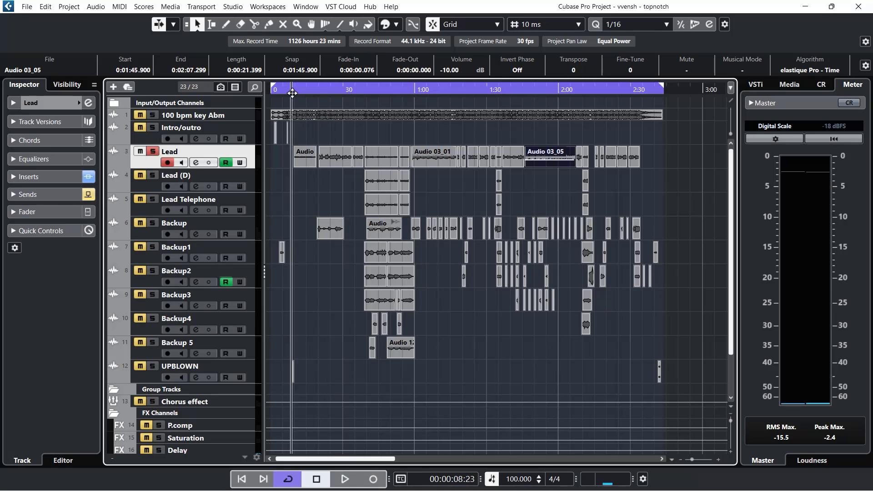
{"action": "left_click", "coordinate": [152, 151]}
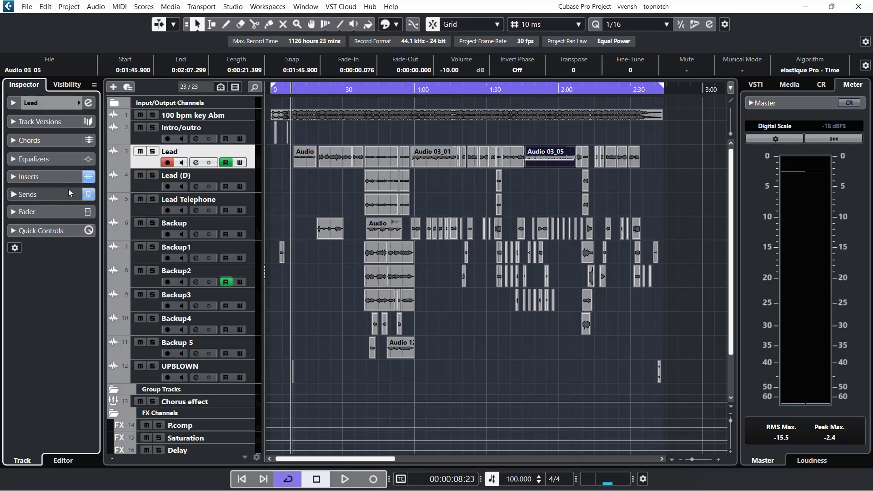
{"action": "left_click", "coordinate": [64, 178]}
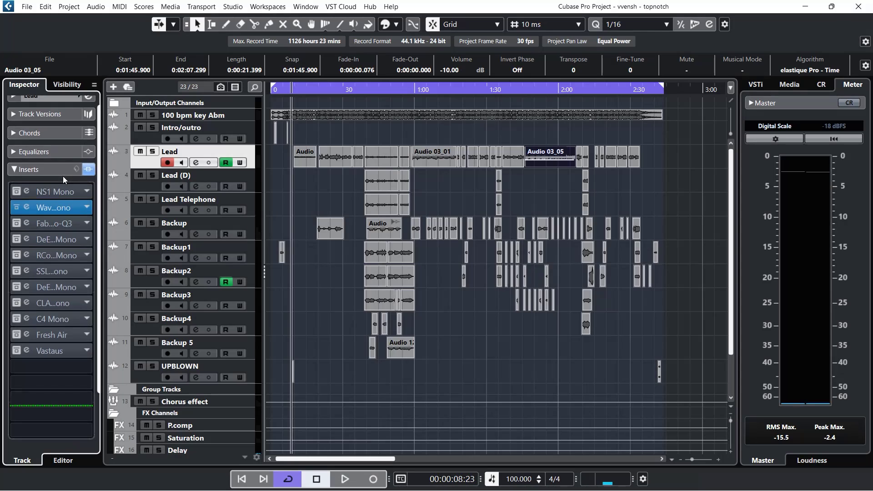
{"action": "left_click", "coordinate": [17, 191]}
{"action": "left_click", "coordinate": [16, 223]}
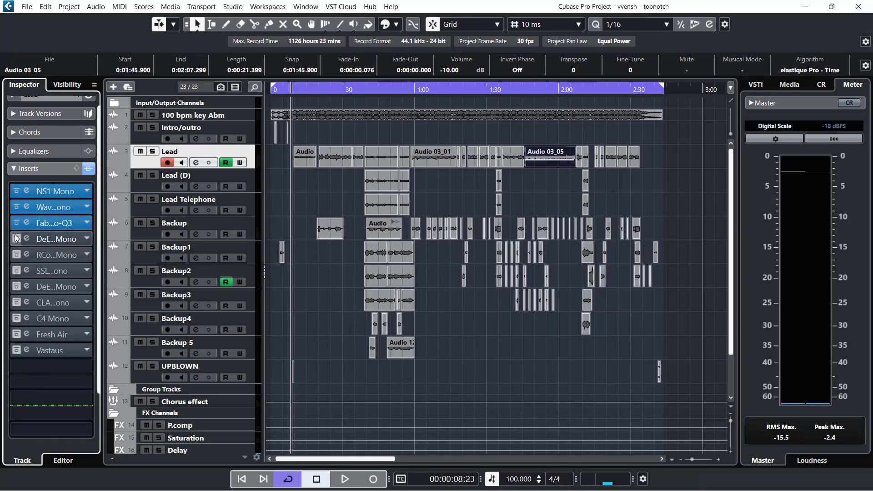
{"action": "left_click", "coordinate": [17, 238]}
{"action": "left_click", "coordinate": [17, 255]}
{"action": "left_click", "coordinate": [17, 271]}
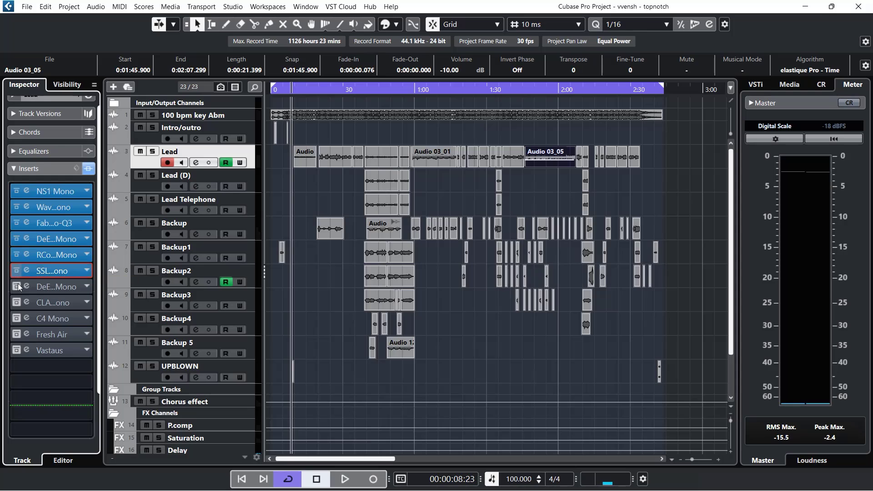
{"action": "left_click", "coordinate": [17, 287]}
{"action": "left_click", "coordinate": [17, 302]}
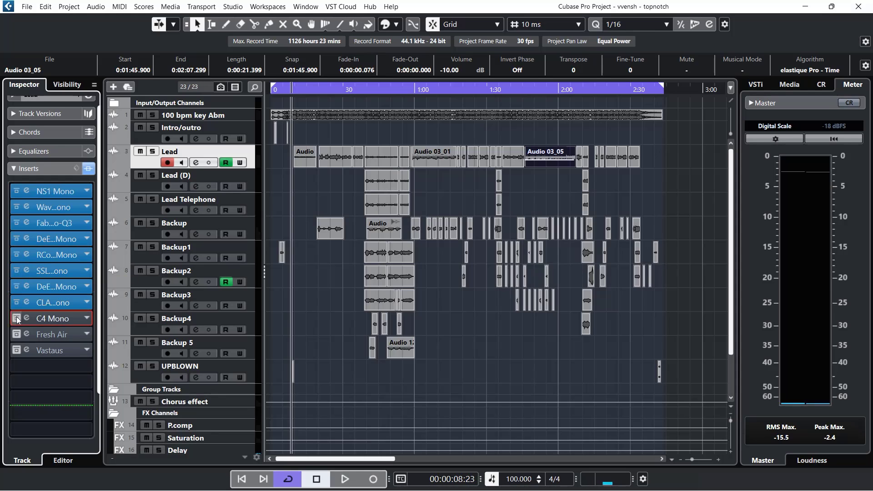
{"action": "left_click", "coordinate": [16, 318]}
{"action": "left_click", "coordinate": [16, 334]}
{"action": "left_click", "coordinate": [17, 350]}
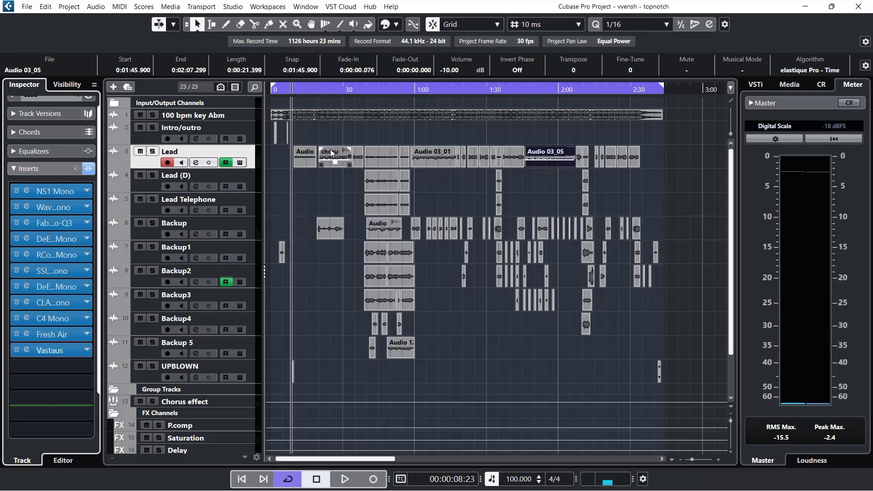
Solo the Lead track together with its FX channels and play back the processed vocal from about 20 seconds
{"action": "key", "text": "s"}
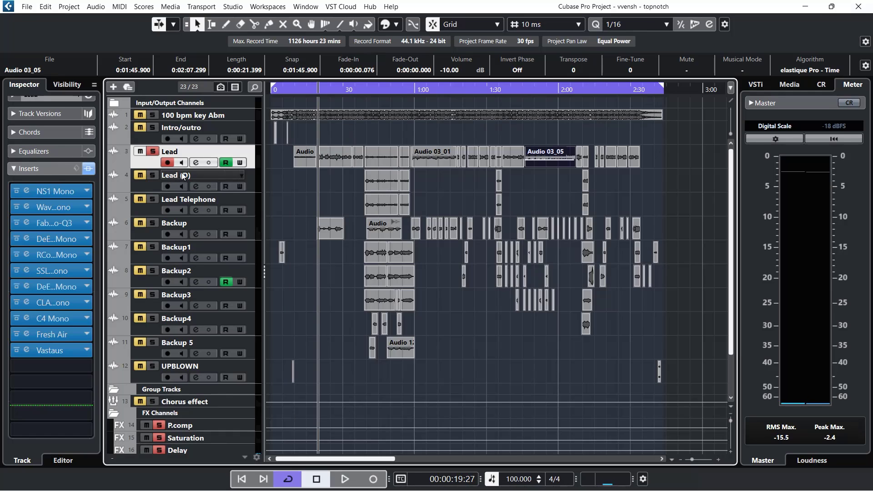
{"action": "left_click", "coordinate": [53, 168]}
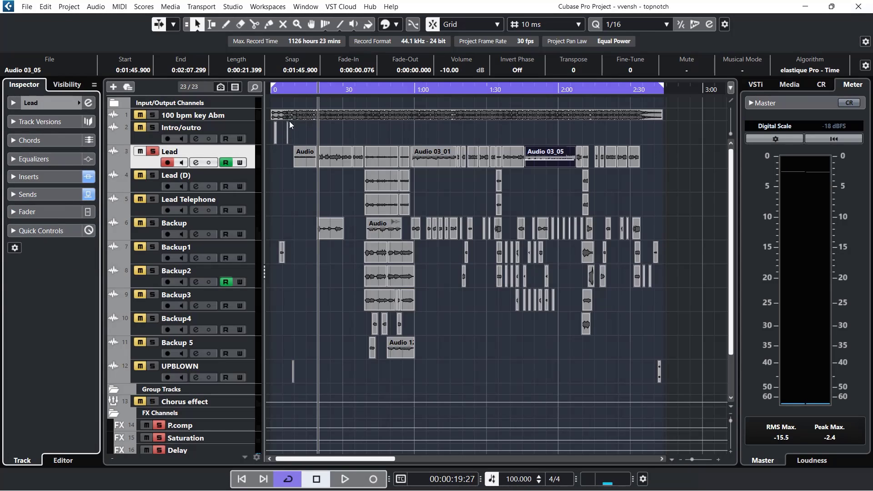
{"action": "key", "text": "space"}
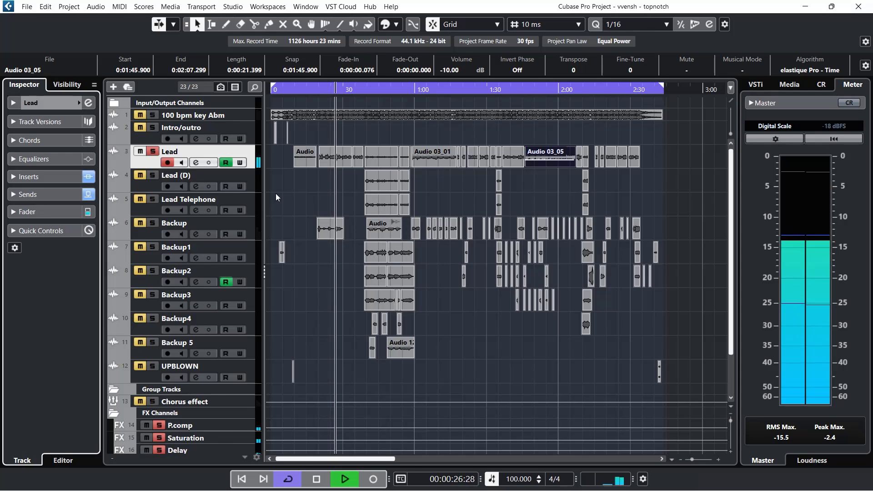
{"action": "key", "text": "space"}
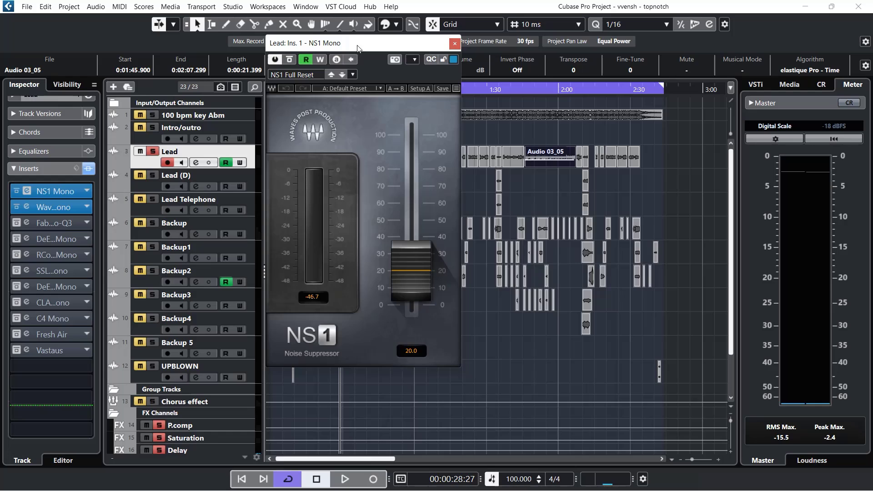
Move the NS1 Mono window clear of the early clips and bypass the noise suppressor on the Lead track
{"action": "left_click_drag", "start_coordinate": [357, 45], "coordinate": [457, 45]}
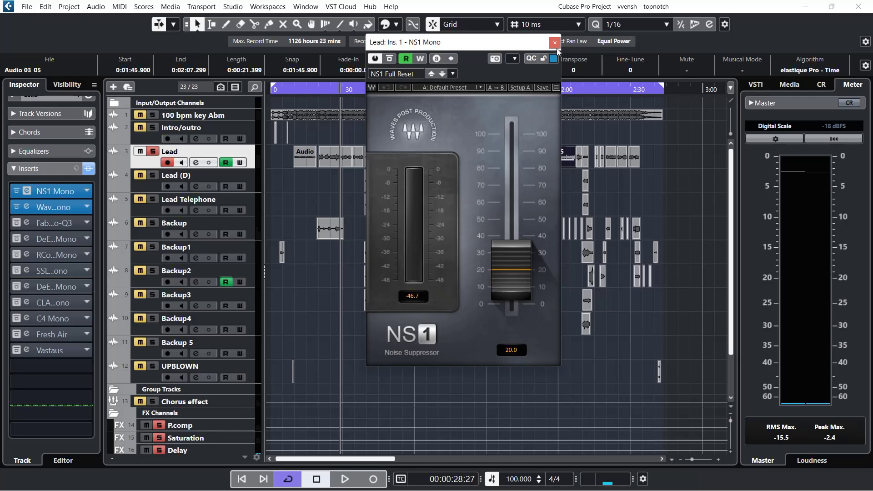
{"action": "left_click_drag", "start_coordinate": [465, 45], "coordinate": [538, 50]}
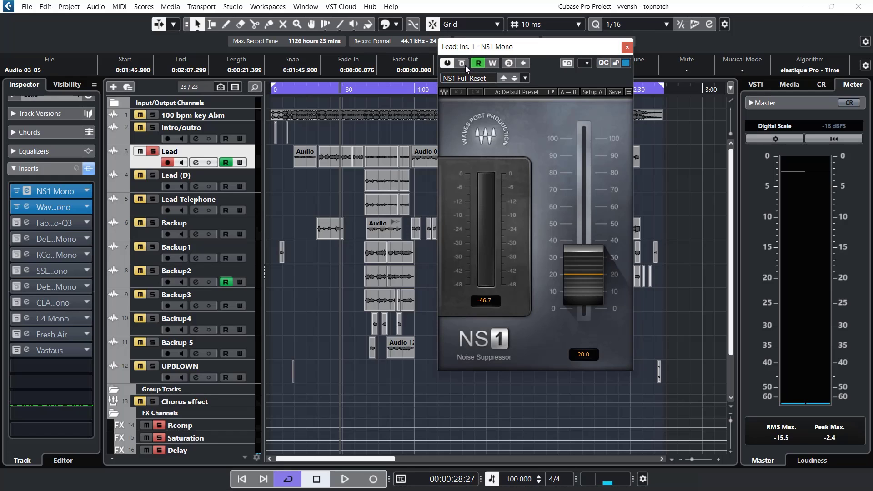
{"action": "left_click", "coordinate": [314, 92]}
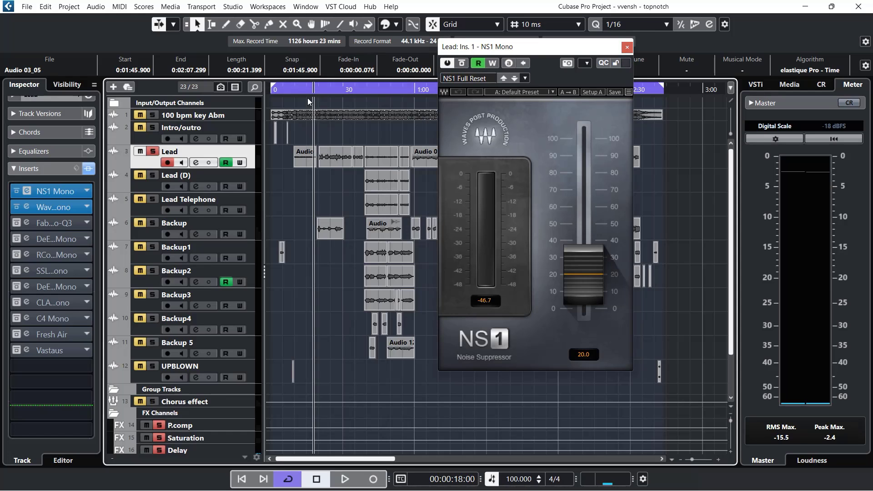
{"action": "left_click", "coordinate": [325, 91]}
{"action": "left_click", "coordinate": [462, 64]}
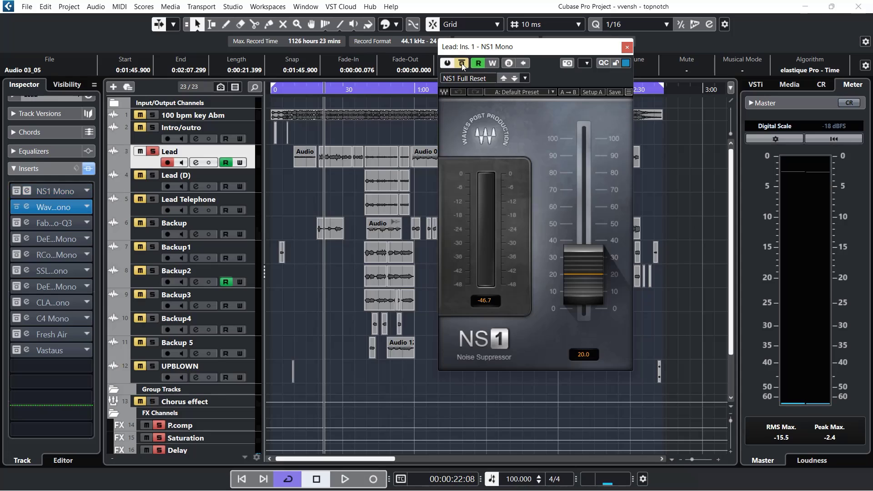
Play back the start of the chorus_17 (2) vocal with NS1 Mono bypassed
{"action": "left_click", "coordinate": [324, 164]}
{"action": "left_click", "coordinate": [319, 91]}
{"action": "key", "text": "space"}
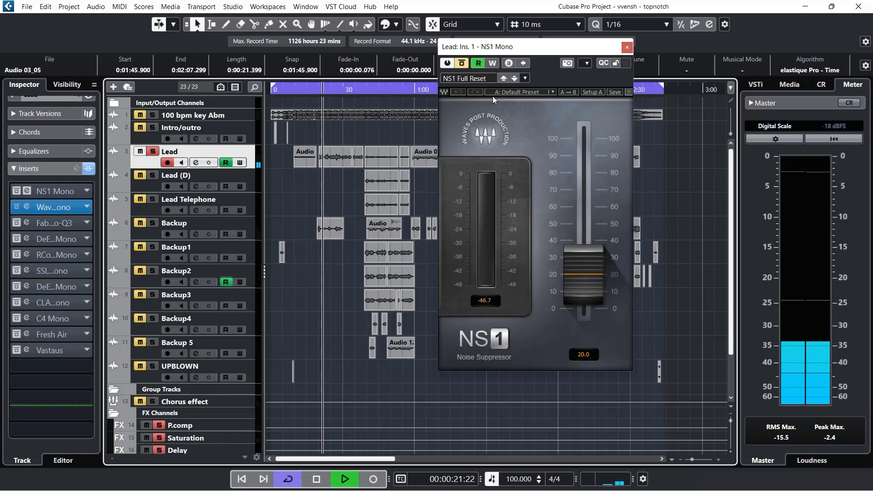
{"action": "key", "text": "space"}
{"action": "left_click", "coordinate": [463, 65]}
Reset the volume of the chorus_17 (2) clip on the Lead track to 0.00 dB
{"action": "left_click", "coordinate": [320, 89]}
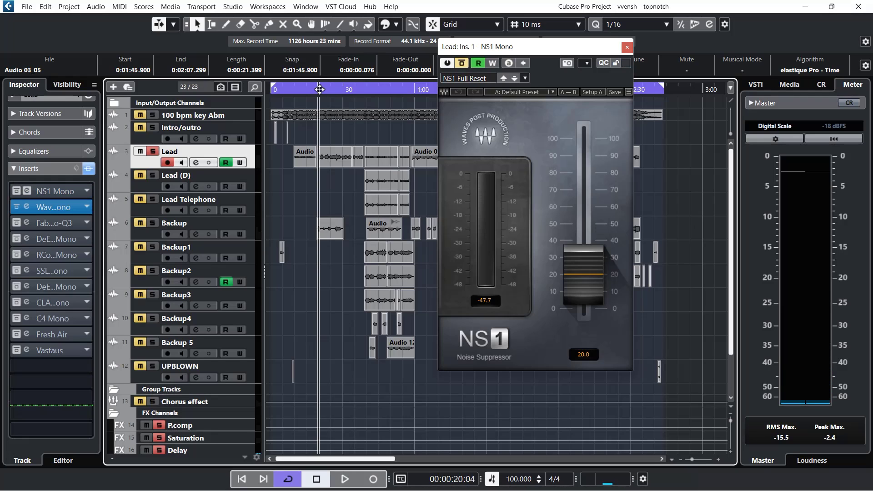
{"action": "key", "text": "h"}
{"action": "key", "text": "h"}
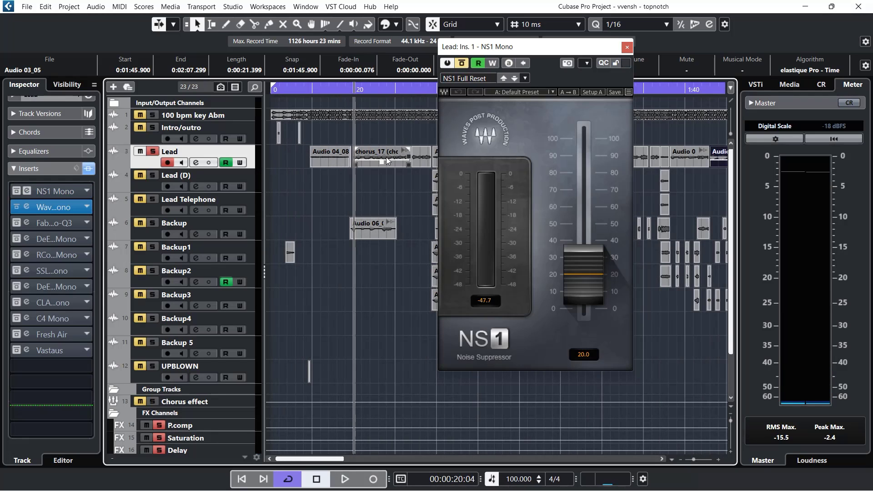
{"action": "left_click", "coordinate": [386, 159]}
{"action": "left_click_drag", "start_coordinate": [523, 53], "coordinate": [636, 55]}
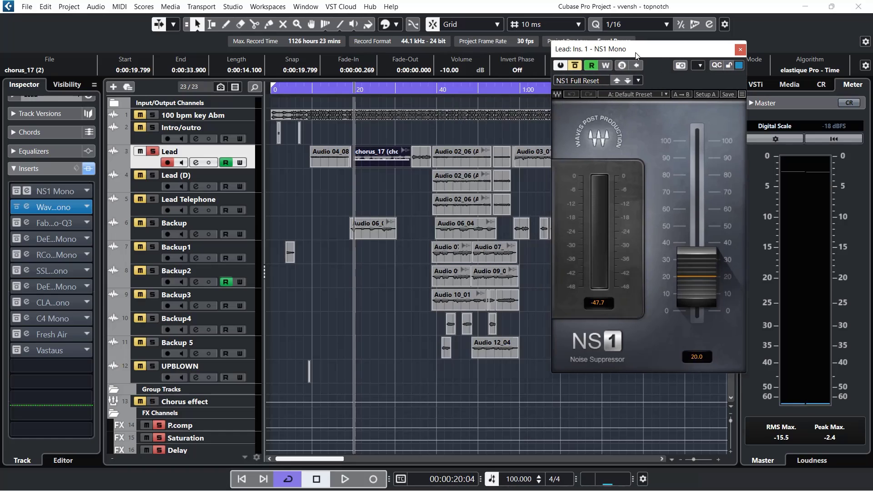
{"action": "left_click", "coordinate": [453, 69], "text": "ctrl"}
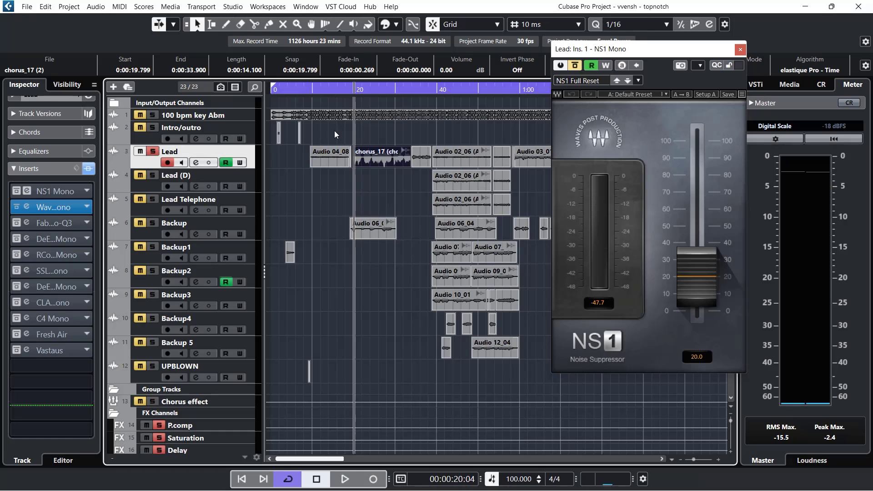
Play back the opening of the chorus_17 (2) clip several times to listen for background noise with NS1 bypassed
{"action": "key", "text": "space"}
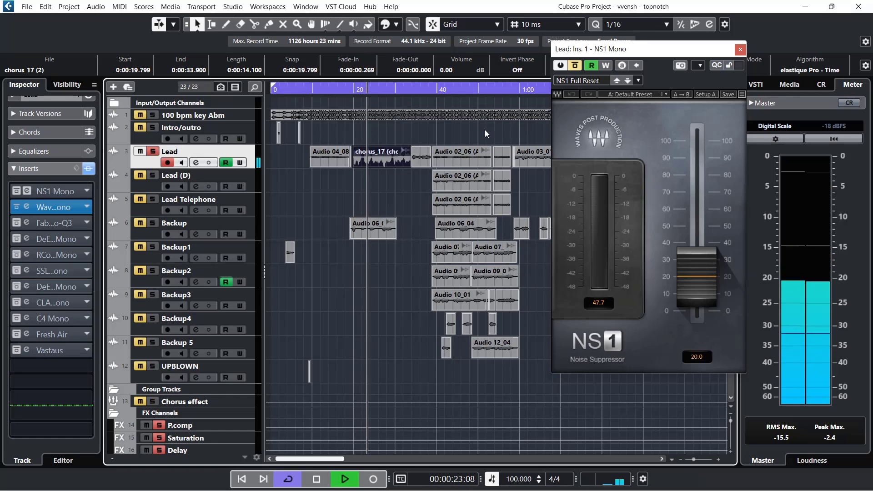
{"action": "key", "text": "space"}
{"action": "left_click", "coordinate": [355, 87]}
{"action": "key", "text": "space"}
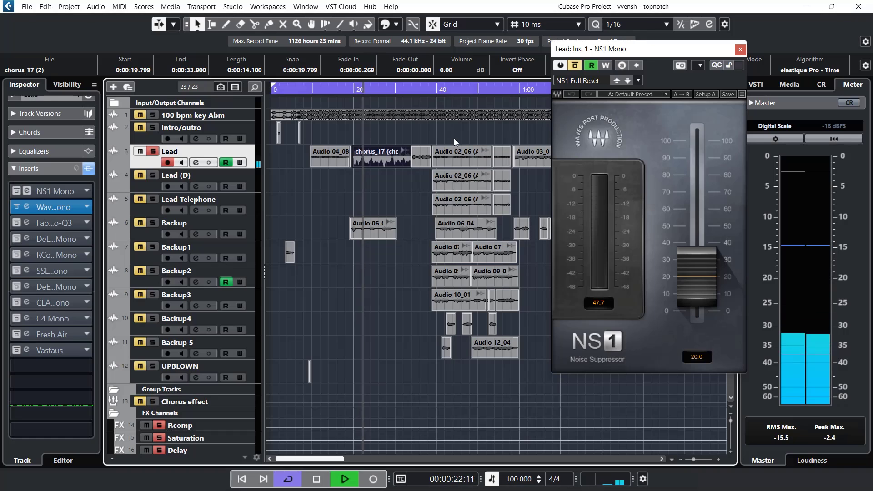
{"action": "key", "text": "space"}
{"action": "key", "text": "space"}
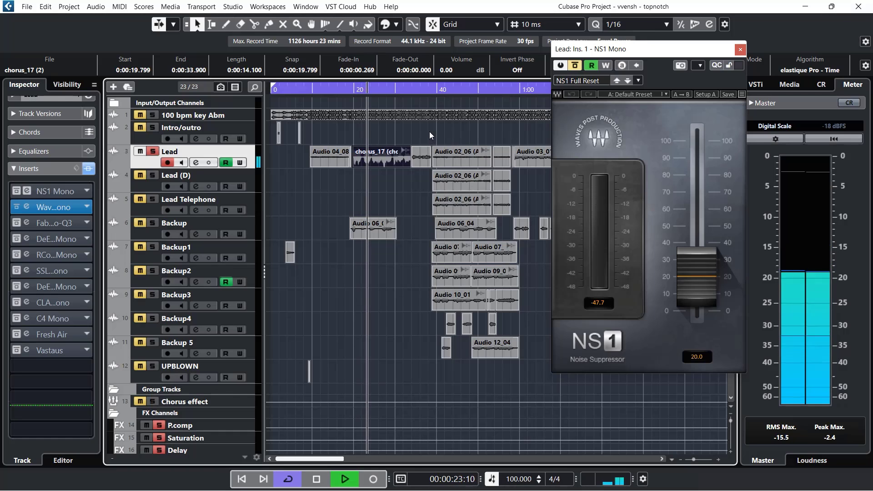
{"action": "key", "text": "space"}
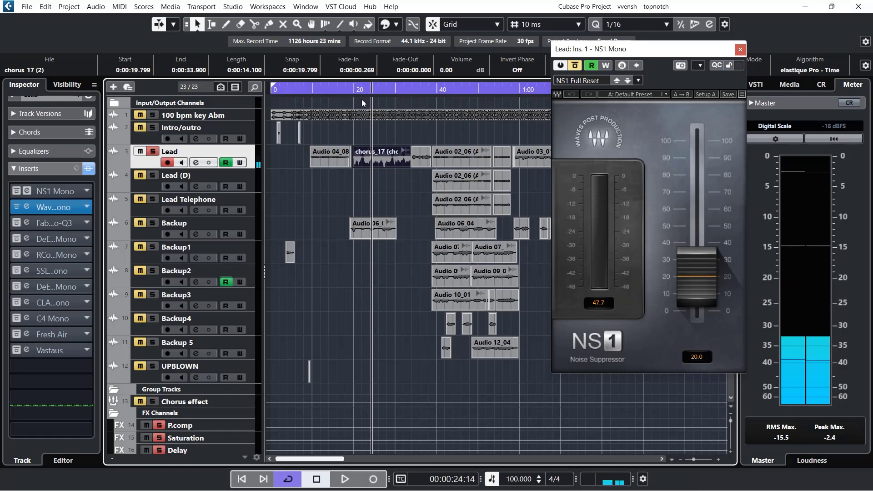
{"action": "left_click", "coordinate": [352, 90]}
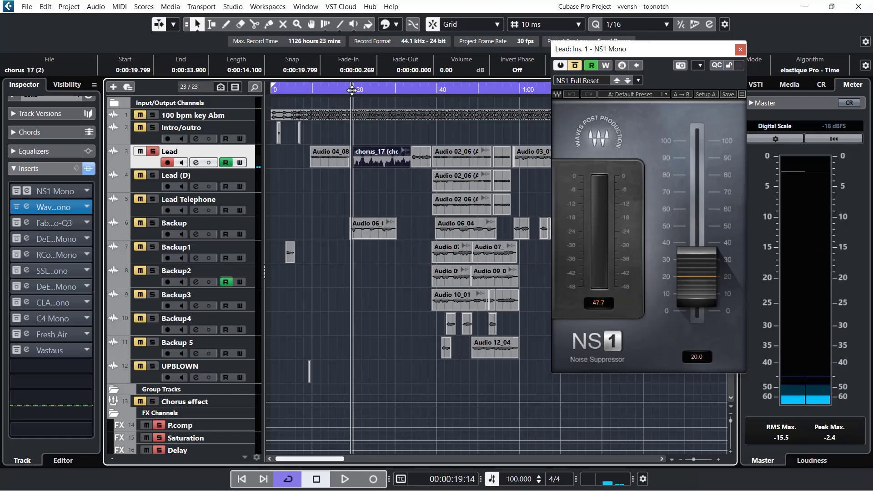
Take NS1 Mono out of bypass on the Lead track and play back the chorus_17 (2) vocal with noise suppression active
{"action": "left_click", "coordinate": [574, 68]}
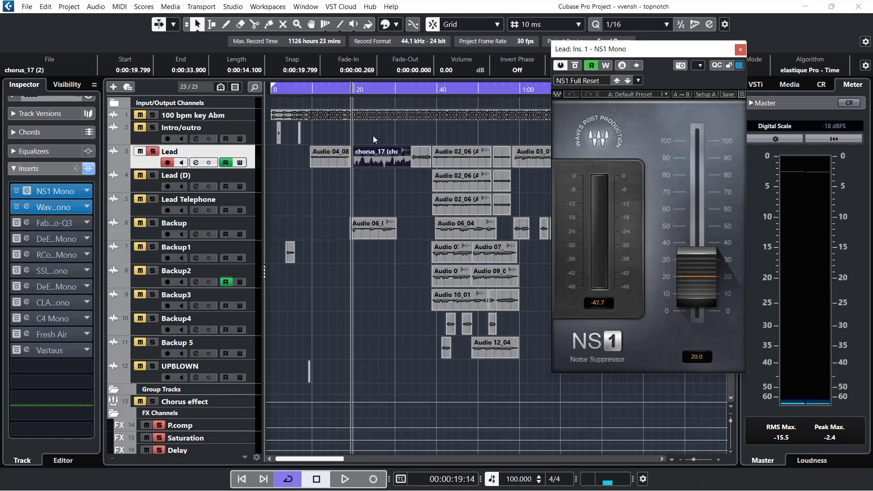
{"action": "key", "text": "space"}
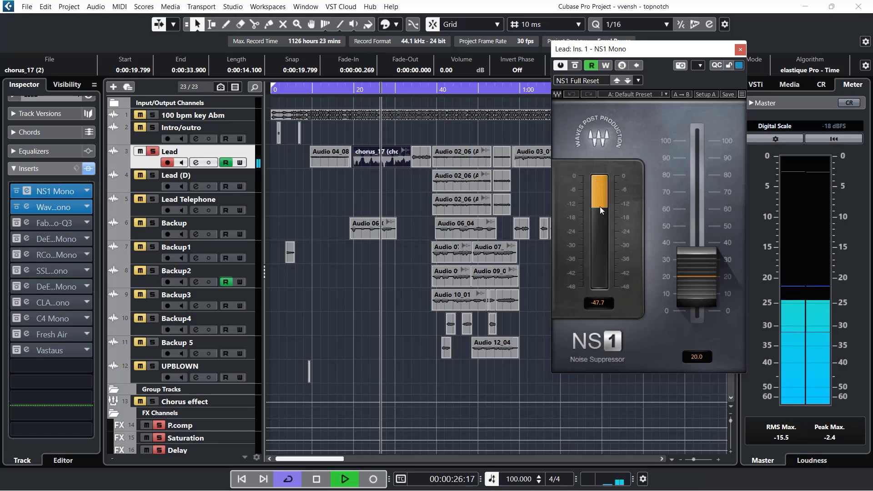
{"action": "key", "text": "space"}
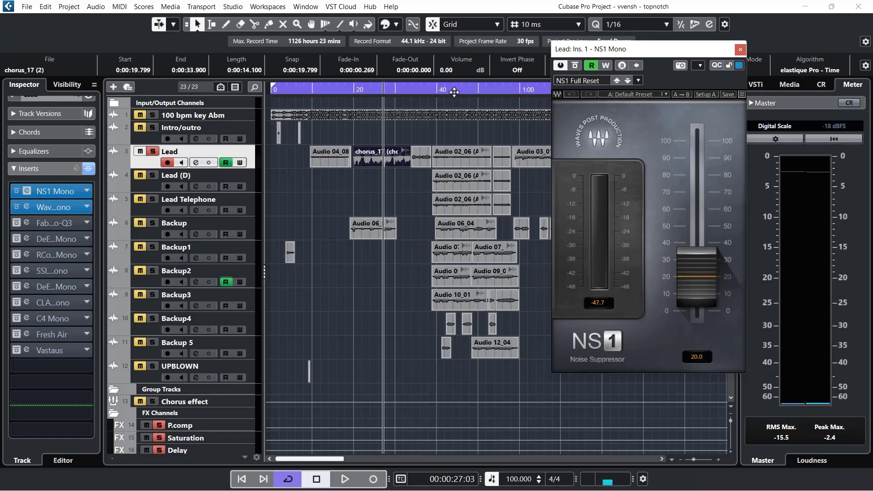
{"action": "left_click", "coordinate": [446, 70]}
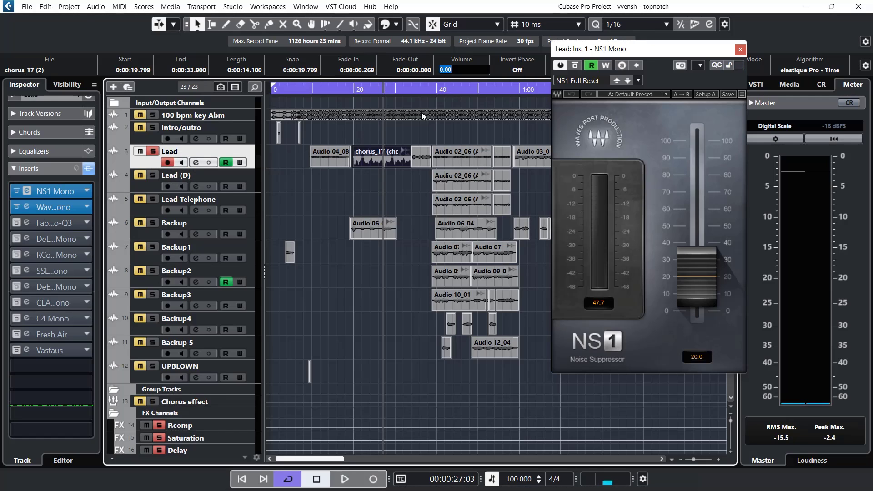
{"action": "left_click", "coordinate": [432, 103]}
{"action": "left_click", "coordinate": [378, 157]}
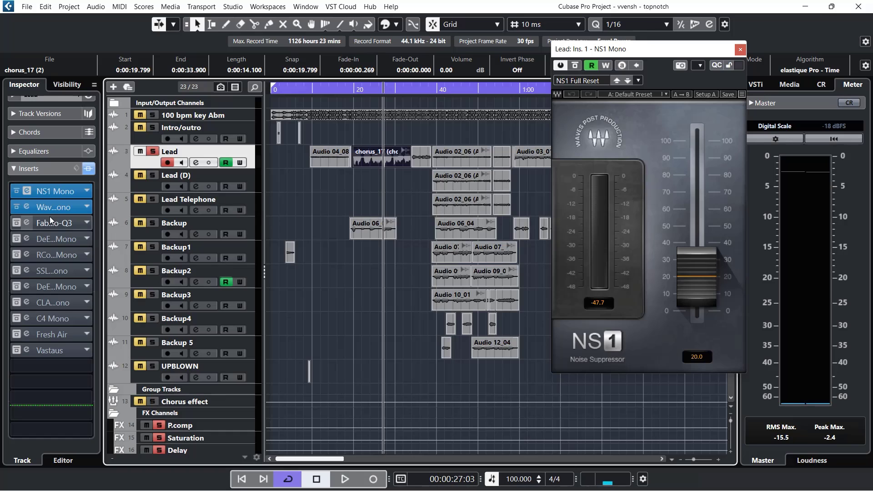
Replace the NS1 window with the Lead track's Waves Tune Real-Time Mono editor and select the Bass range
{"action": "left_click", "coordinate": [26, 208]}
{"action": "left_click", "coordinate": [740, 50]}
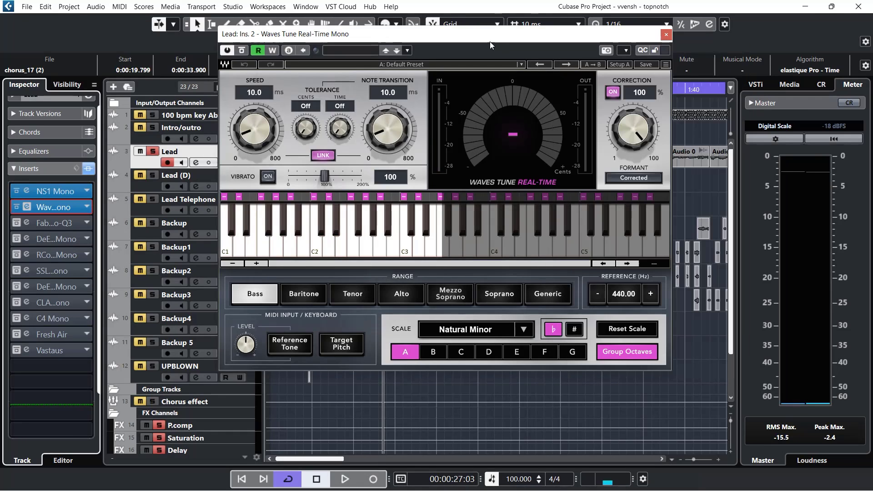
{"action": "left_click_drag", "start_coordinate": [480, 38], "coordinate": [556, 49]}
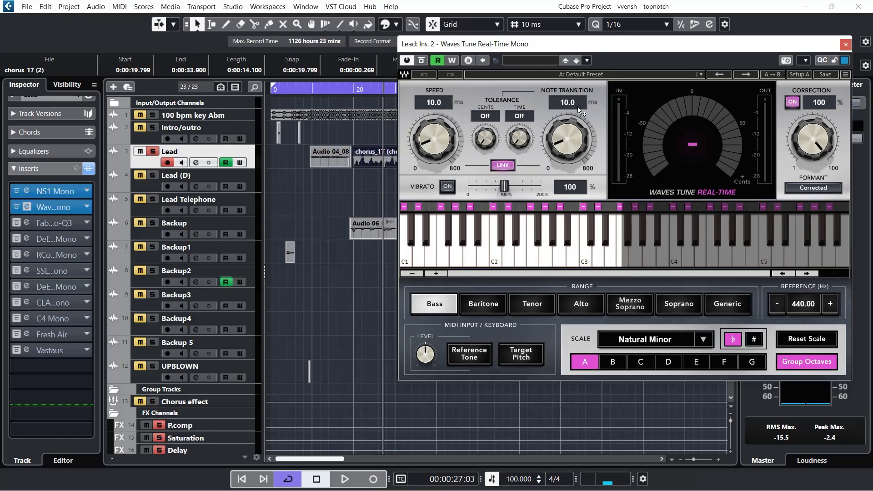
{"action": "left_click", "coordinate": [488, 307]}
{"action": "left_click", "coordinate": [439, 304]}
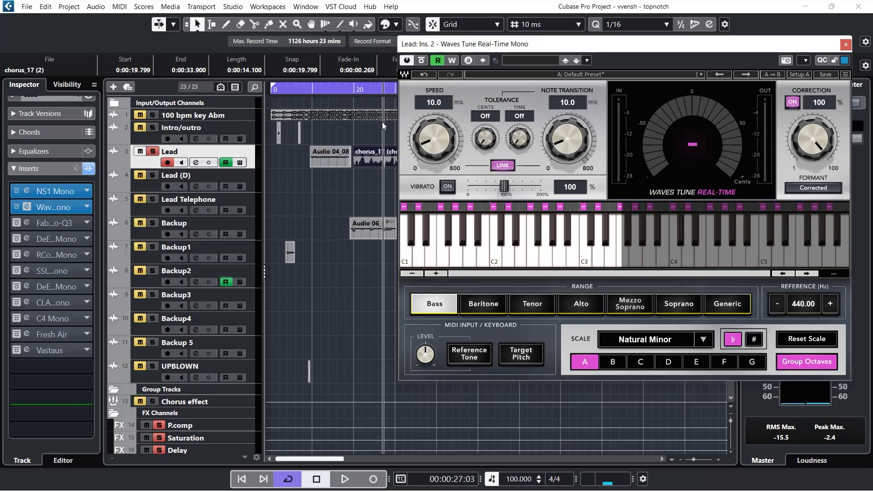
Play back the opening of the chorus_17 (2) vocal with Waves Tune Real-Time active
{"action": "left_click", "coordinate": [354, 94]}
{"action": "key", "text": "space"}
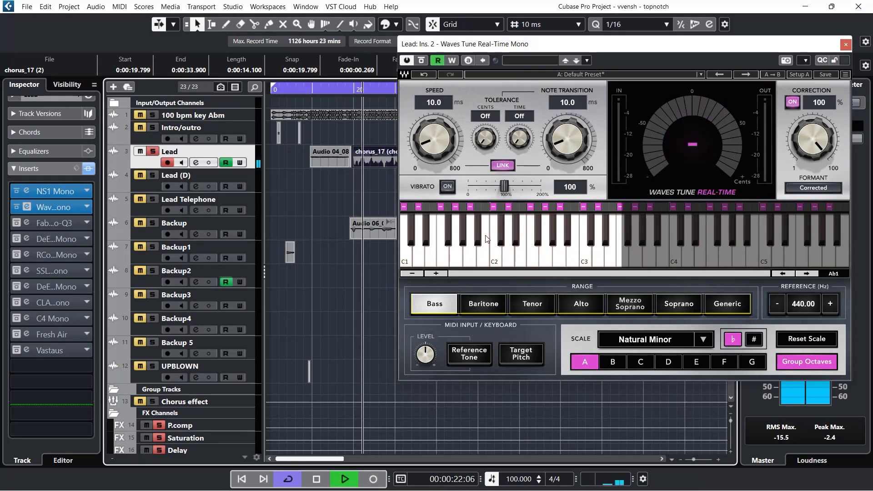
{"action": "key", "text": "space"}
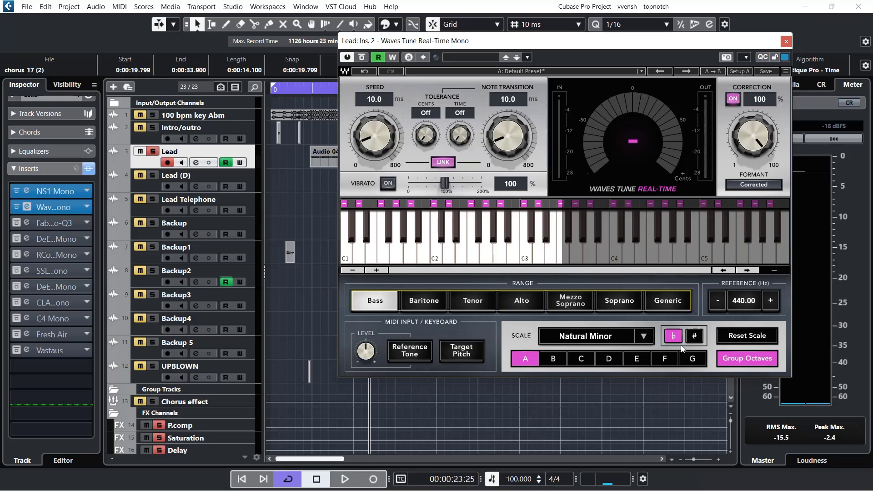
Choose the Natural Minor scale in Waves Tune Real-Time and close its window
{"action": "left_click", "coordinate": [647, 337]}
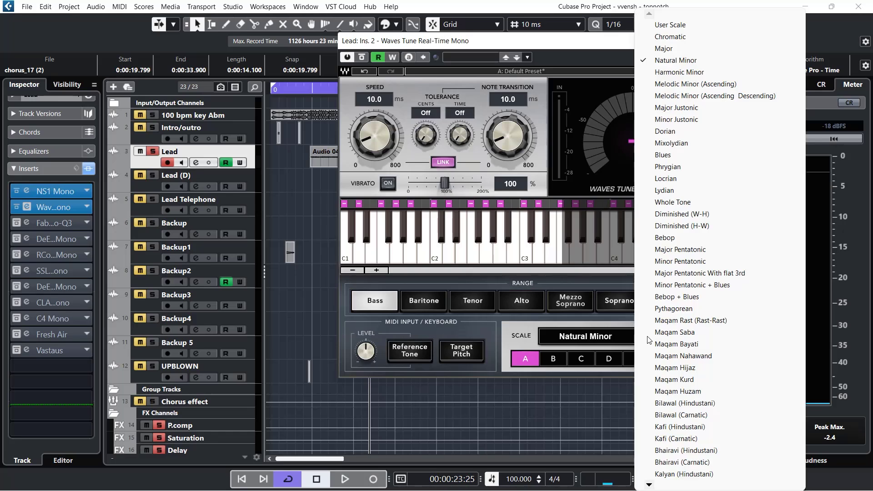
{"action": "left_click", "coordinate": [681, 61]}
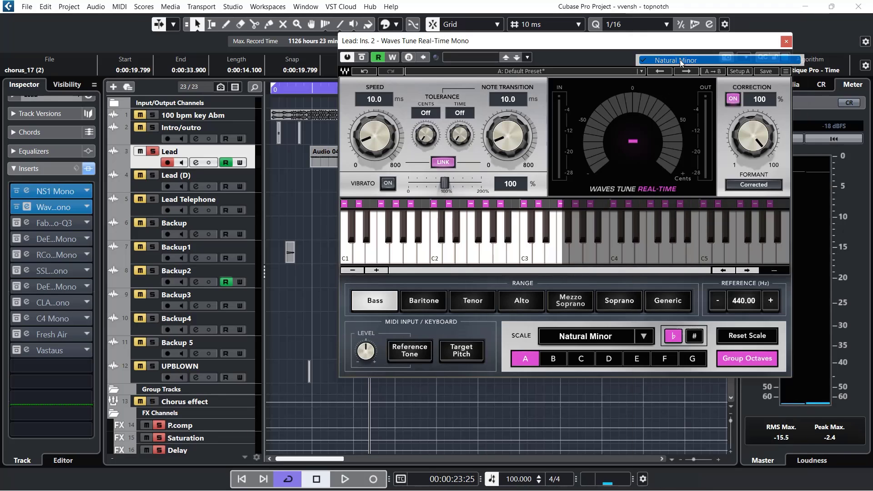
{"action": "left_click", "coordinate": [785, 40]}
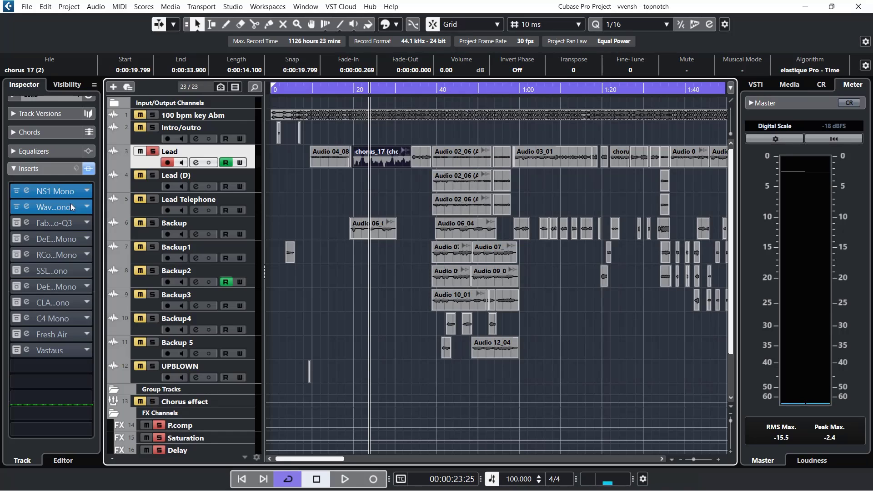
Reopen Waves Tune Real-Time clear of the clips and play the chorus vocal while switching its bypass on and off to compare
{"action": "left_click", "coordinate": [26, 206]}
{"action": "left_click_drag", "start_coordinate": [345, 101], "coordinate": [546, 101]}
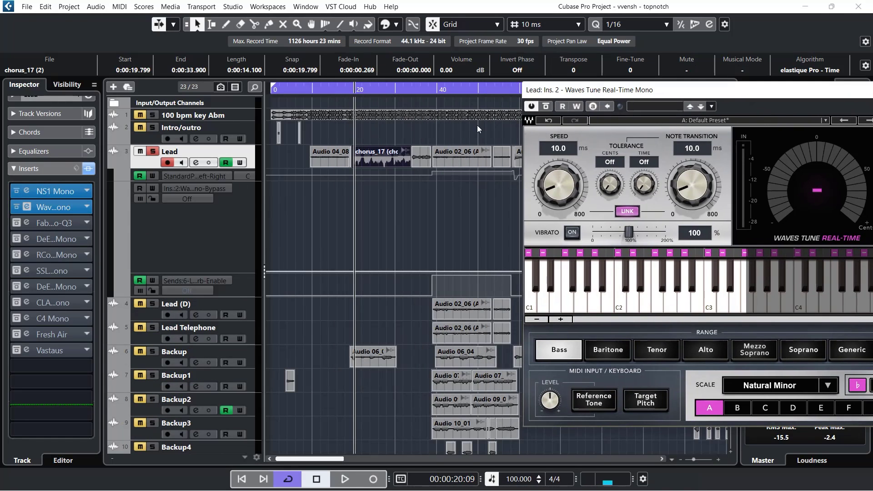
{"action": "key", "text": "space"}
{"action": "left_click", "coordinate": [547, 107]}
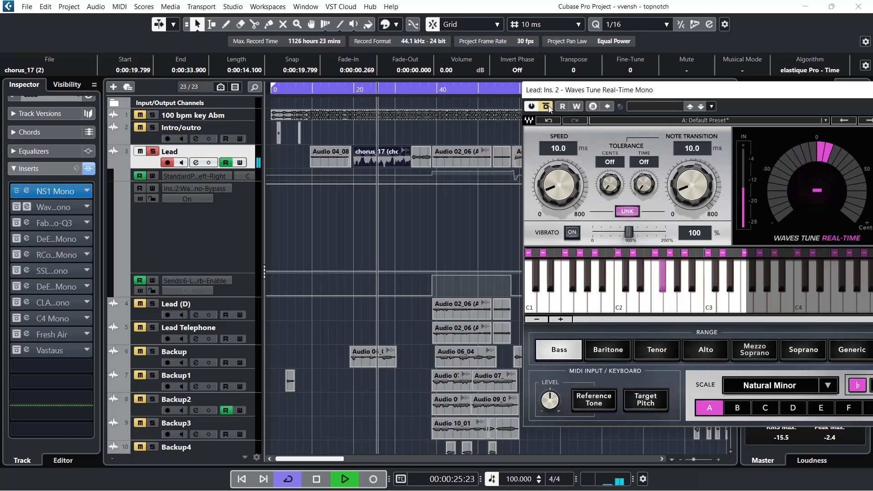
{"action": "left_click", "coordinate": [547, 106]}
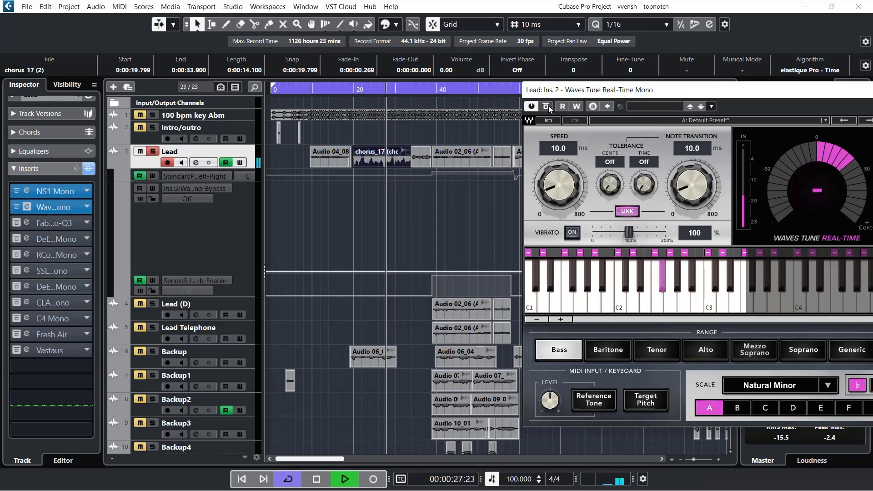
{"action": "key", "text": "space"}
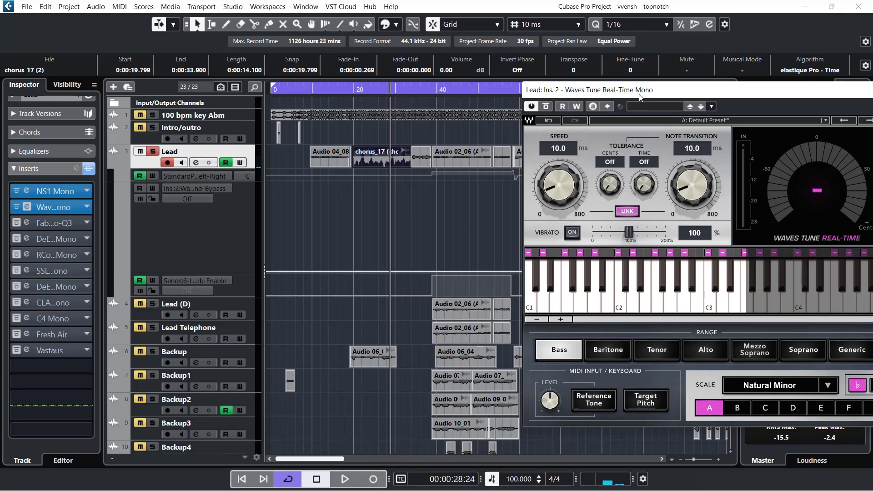
Bring the whole Waves Tune Real-Time window into view to review its tuning settings, and close it
{"action": "left_click_drag", "start_coordinate": [638, 96], "coordinate": [563, 67]}
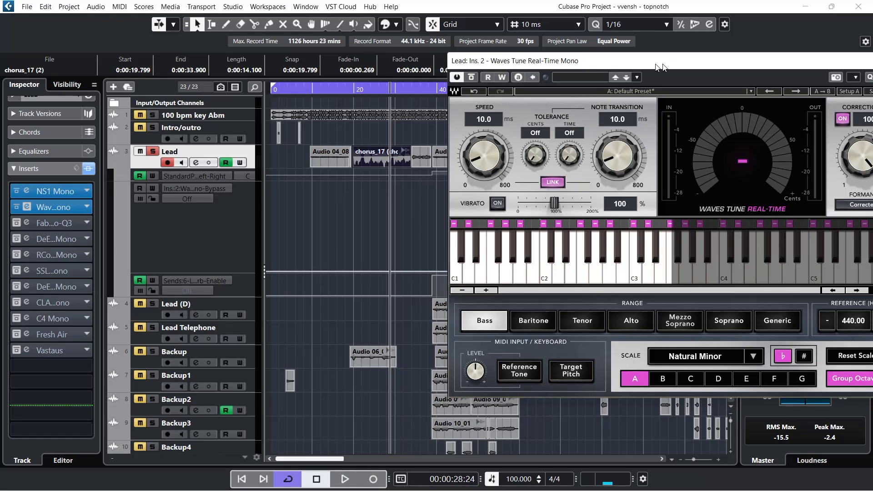
{"action": "left_click_drag", "start_coordinate": [692, 66], "coordinate": [632, 74]}
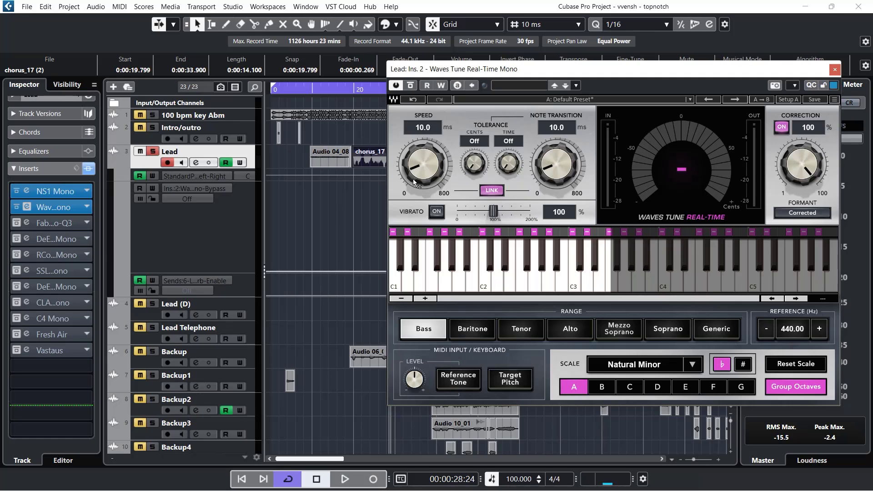
{"action": "left_click", "coordinate": [835, 70]}
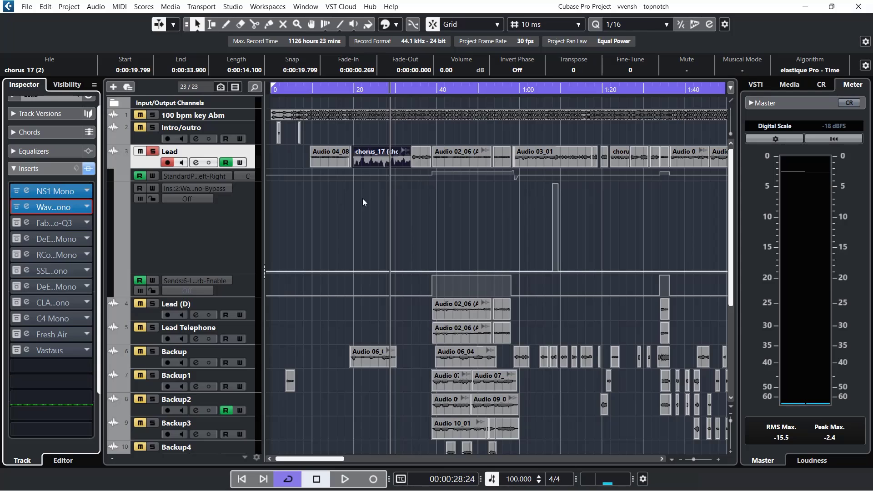
Turn automation reading back on for the Lead track's Waves Tune bypass lane and hide all automation lanes
{"action": "left_click", "coordinate": [140, 188]}
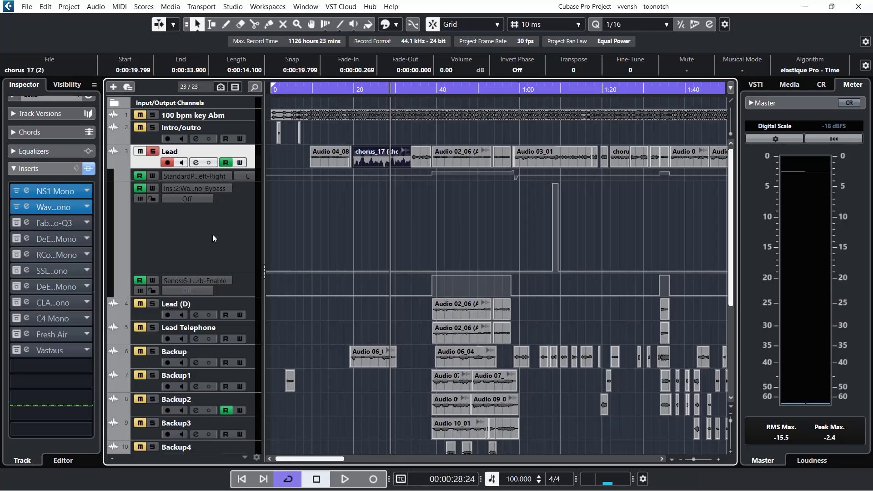
{"action": "right_click", "coordinate": [247, 151]}
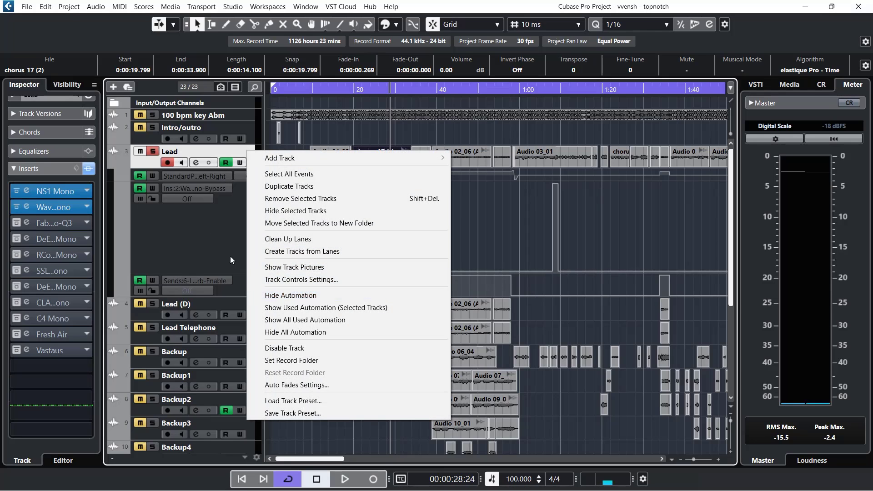
{"action": "key", "text": "Escape"}
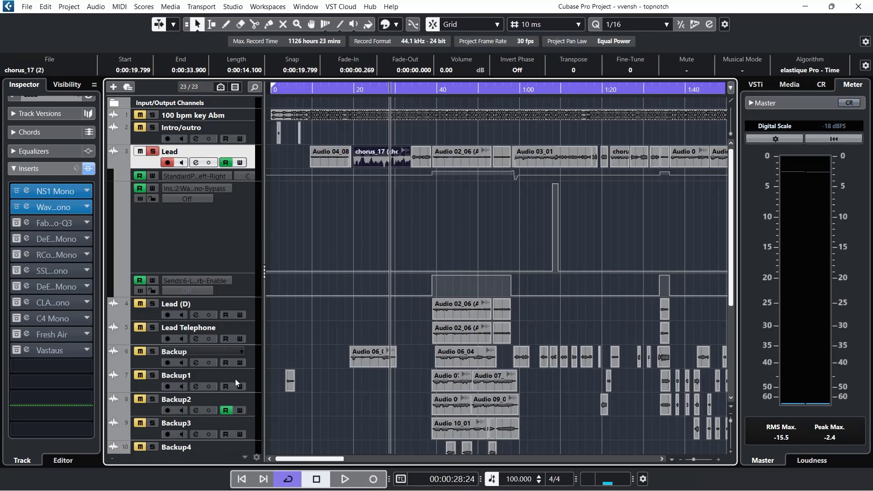
{"action": "right_click", "coordinate": [253, 157]}
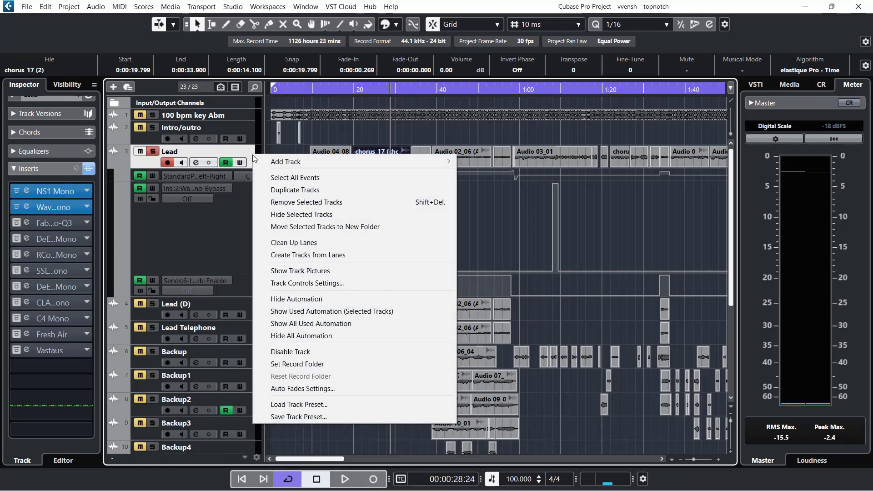
{"action": "left_click", "coordinate": [313, 336]}
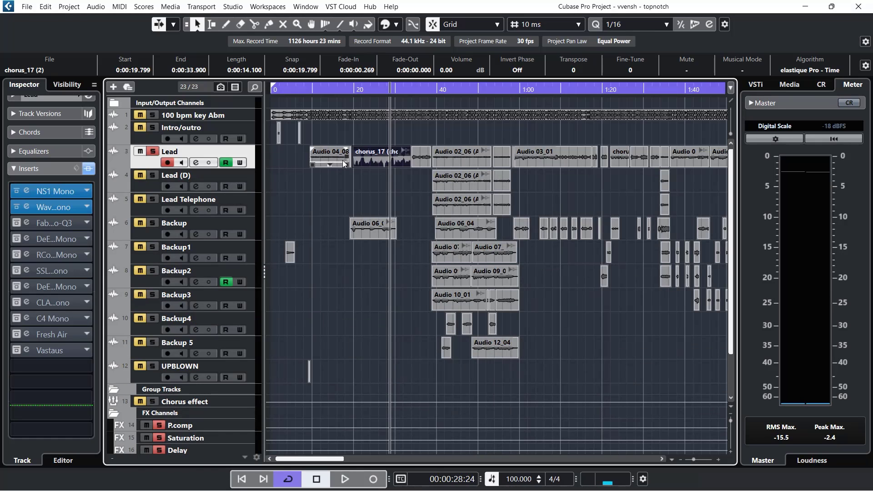
Take the FabFilter Pro-Q 3 insert on the Lead track out of bypass and open its editor clear of the early clips
{"action": "left_click", "coordinate": [25, 223]}
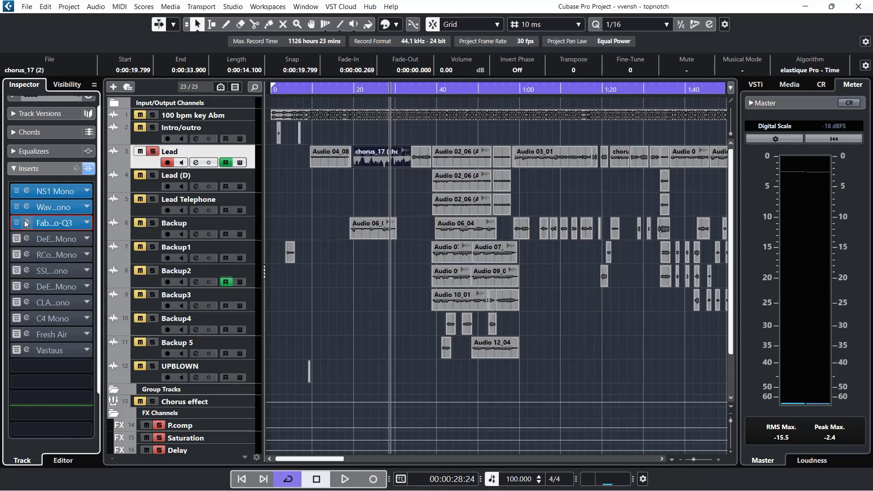
{"action": "left_click", "coordinate": [24, 221]}
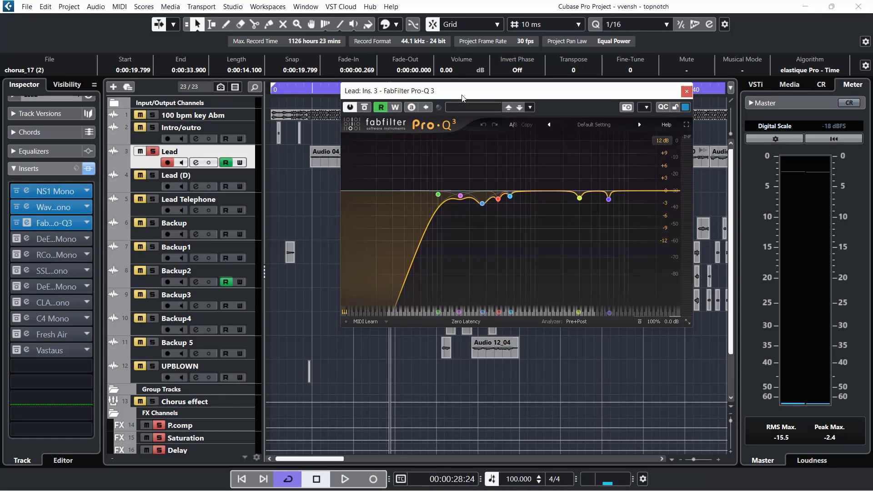
{"action": "left_click_drag", "start_coordinate": [462, 97], "coordinate": [603, 124]}
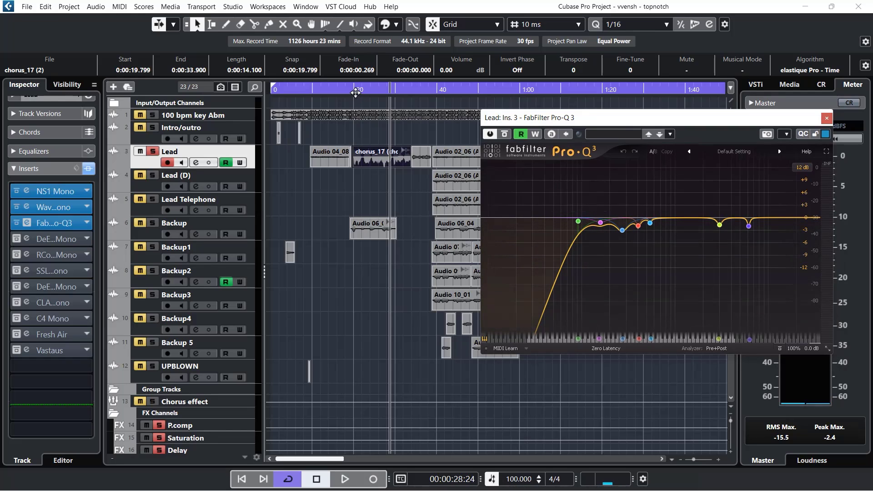
Play the opening of the chorus_17 (2) vocal twice through Pro-Q 3 to examine its spectrum and low-frequency EQ bands
{"action": "left_click", "coordinate": [356, 91]}
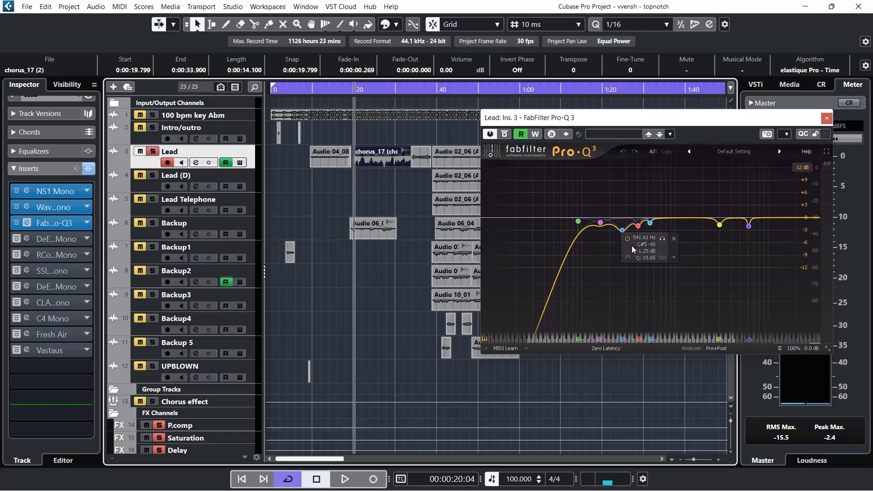
{"action": "key", "text": "space"}
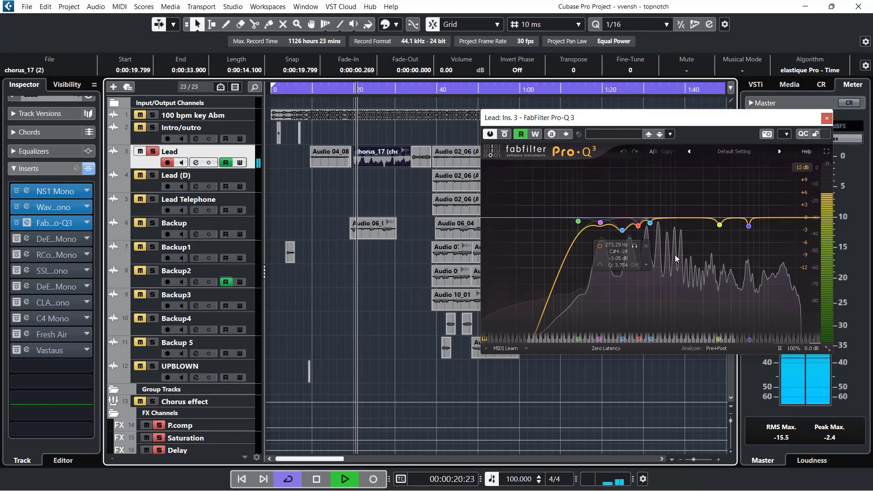
{"action": "key", "text": "space"}
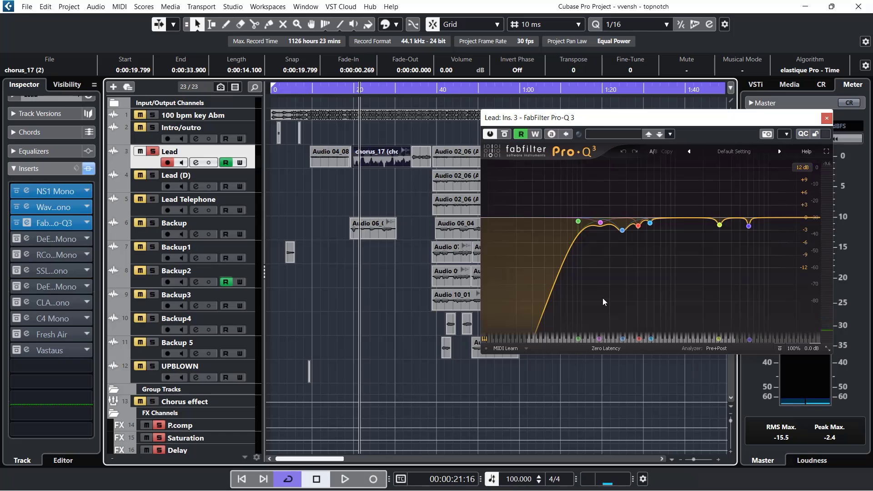
{"action": "left_click", "coordinate": [355, 93]}
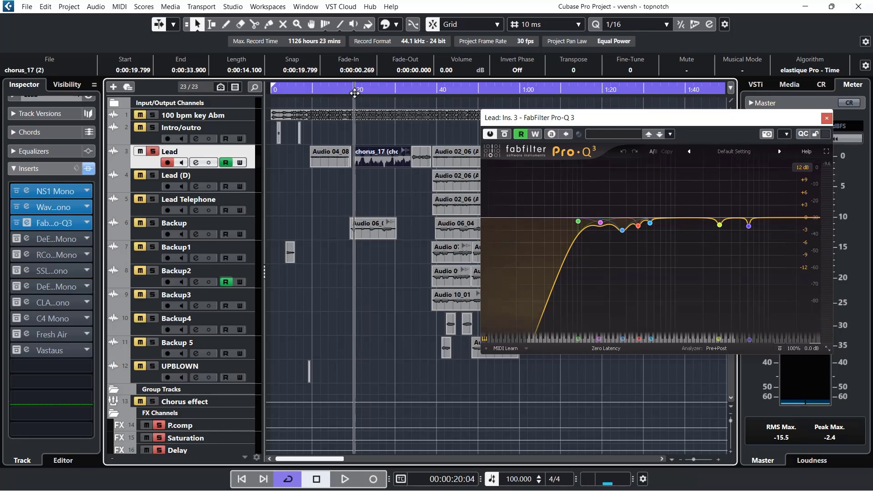
{"action": "key", "text": "space"}
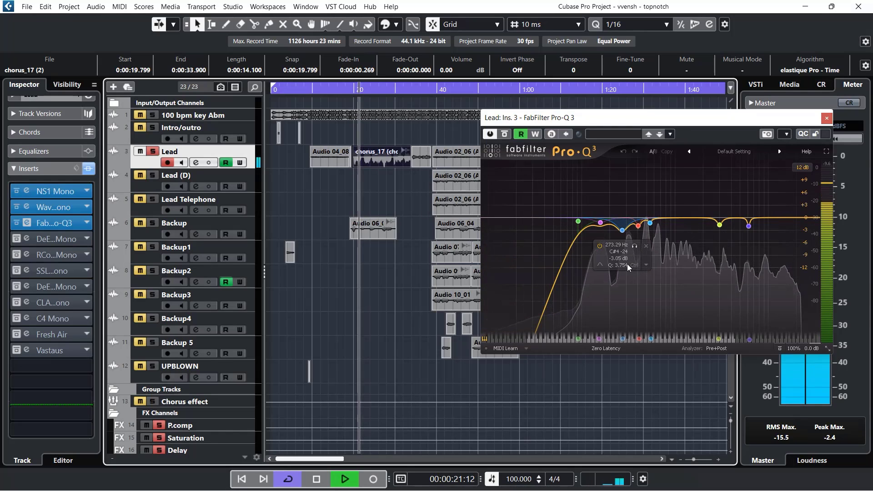
{"action": "key", "text": "space"}
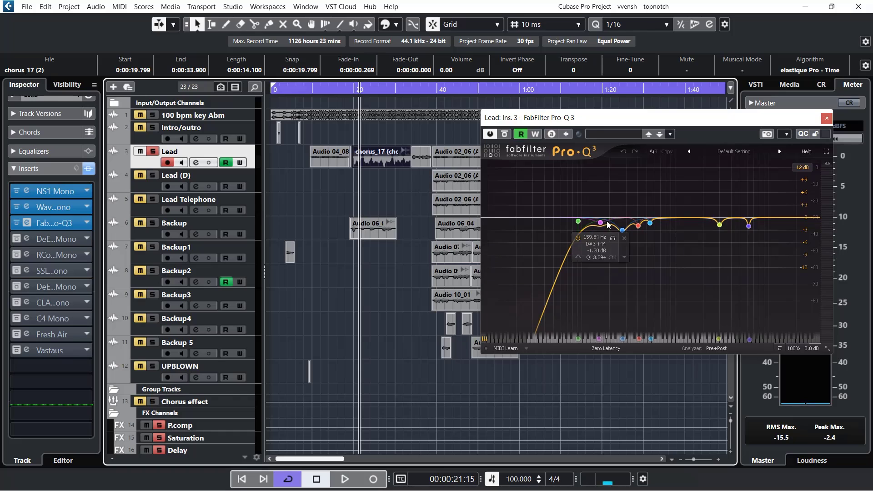
{"action": "mouse_move", "coordinate": [616, 224]}
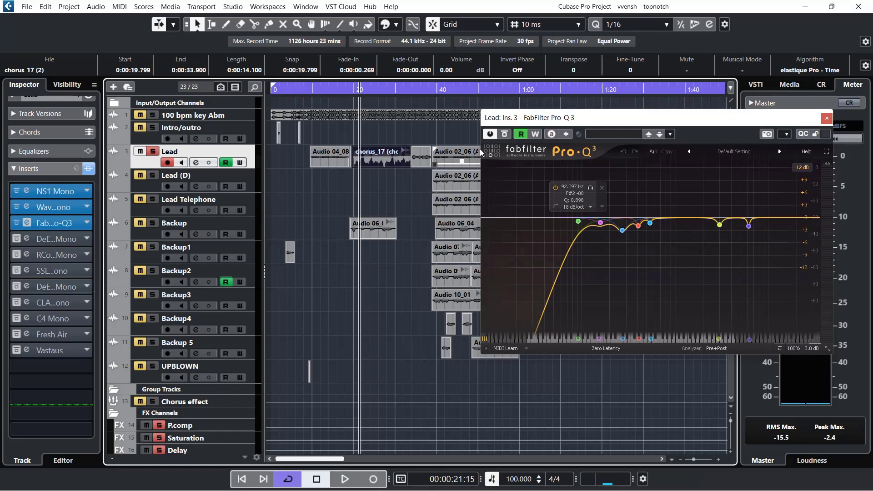
Bypass Pro-Q 3 on the Lead track and play the opening of the chorus_17 (2) vocal without the EQ
{"action": "left_click", "coordinate": [504, 134]}
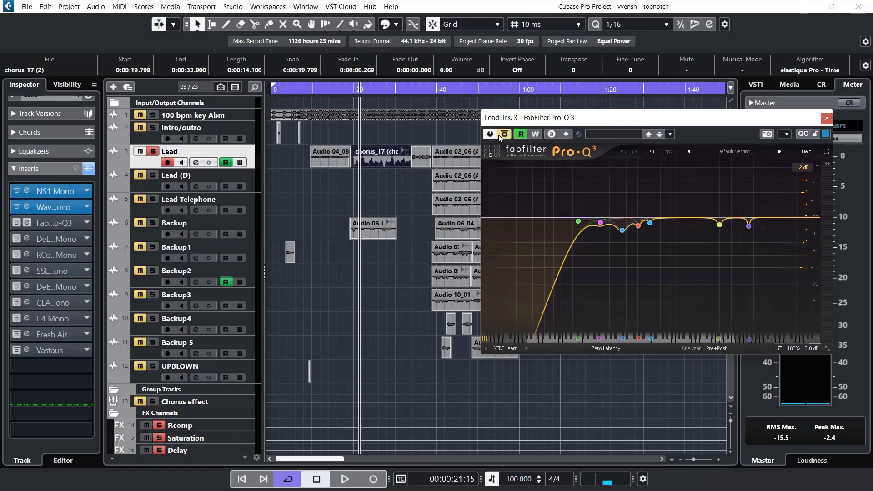
{"action": "left_click", "coordinate": [357, 90]}
{"action": "key", "text": "space"}
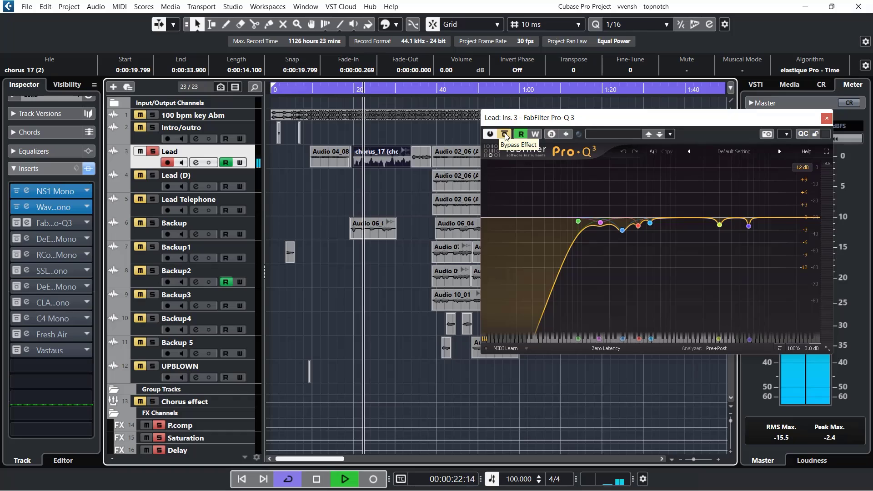
{"action": "key", "text": "space"}
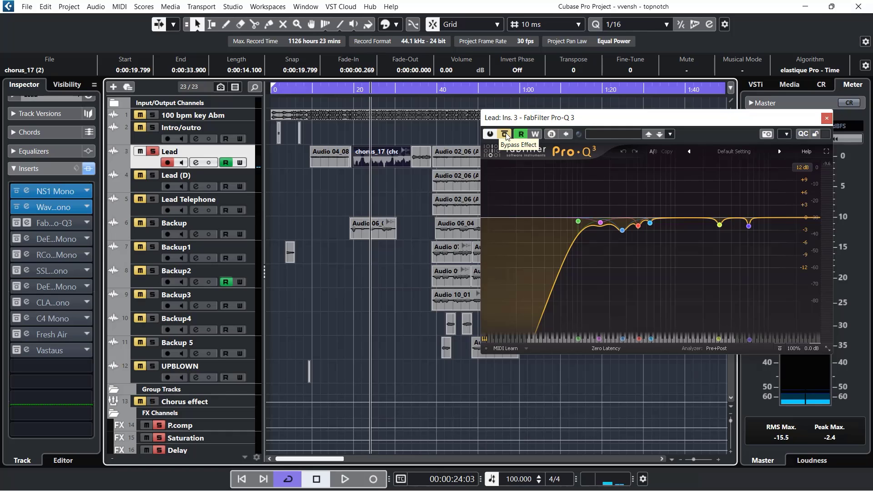
Replay chorus_17 (2) while toggling Pro-Q 3's bypass to compare the sound, leave the EQ active, and close its editor
{"action": "left_click", "coordinate": [355, 89]}
{"action": "key", "text": "space"}
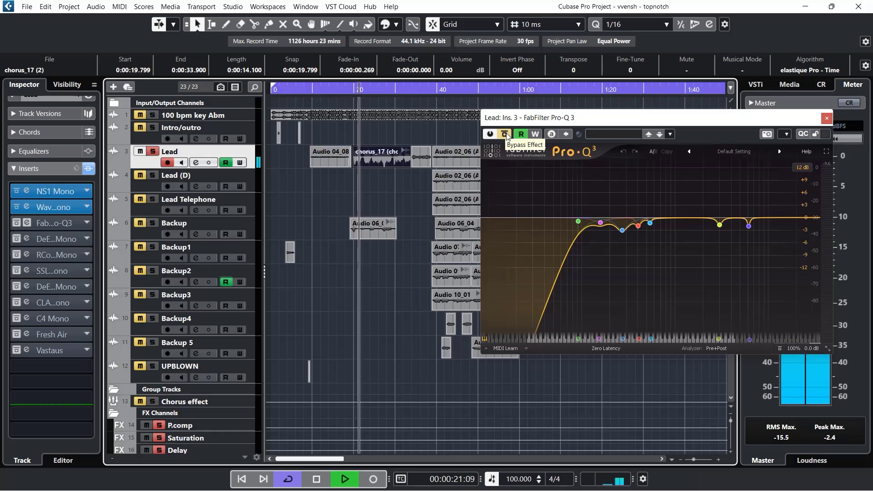
{"action": "left_click", "coordinate": [506, 133]}
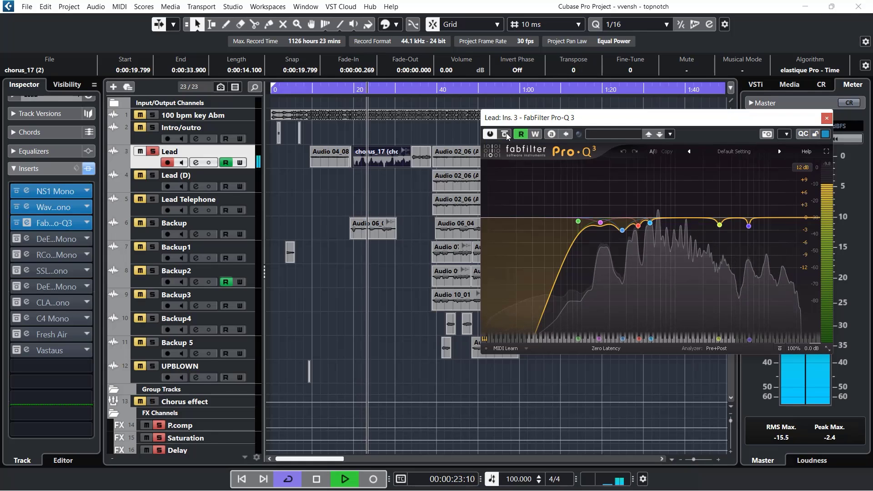
{"action": "left_click", "coordinate": [506, 133]}
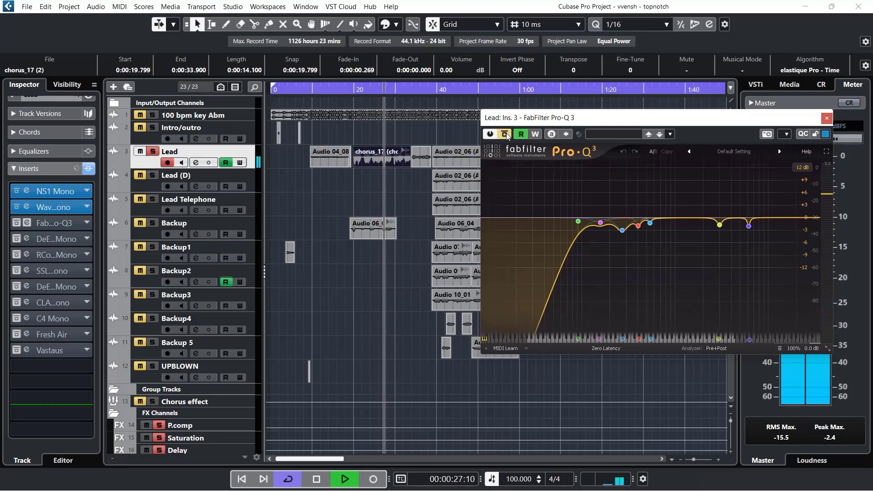
{"action": "left_click", "coordinate": [506, 133]}
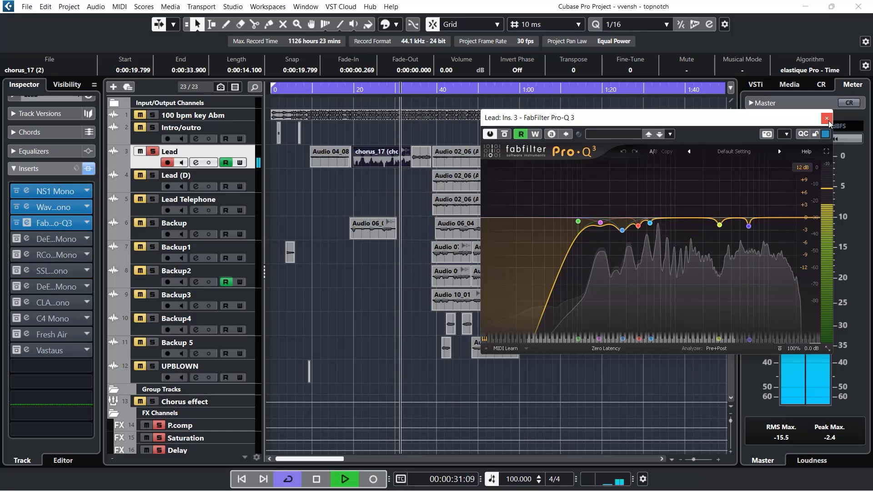
{"action": "key", "text": "space"}
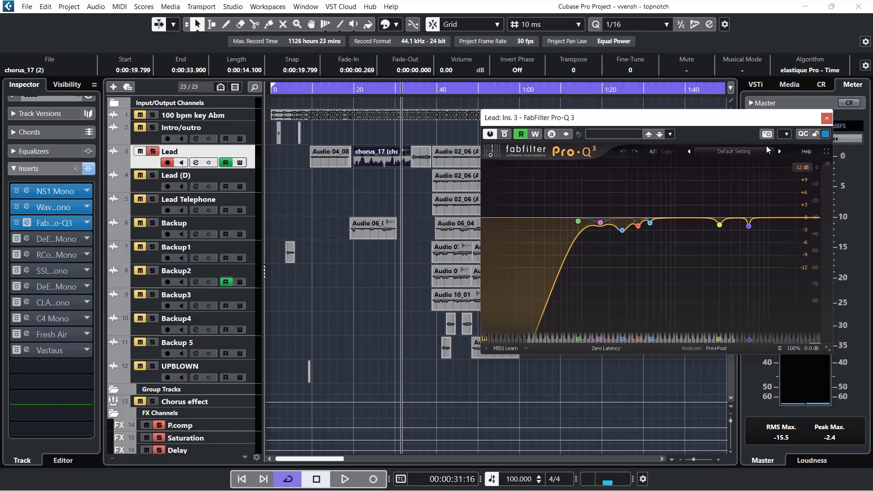
{"action": "left_click", "coordinate": [827, 119]}
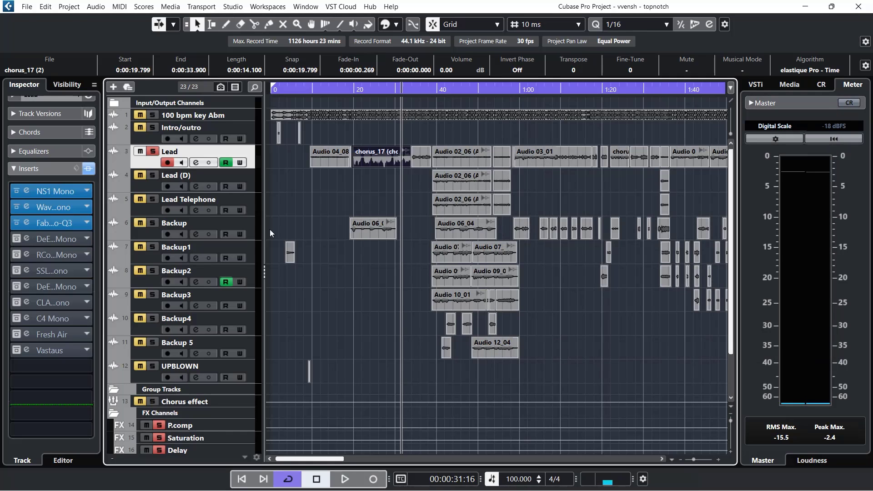
Take the DeEsser Mono insert on the Lead track out of bypass, open its editor, and start playback at the beginning of chorus_17 (2)
{"action": "left_click", "coordinate": [16, 240]}
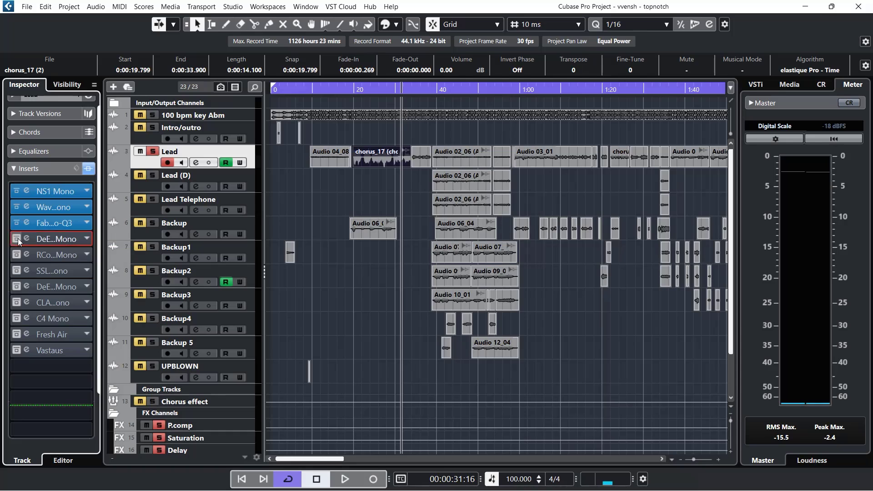
{"action": "left_click", "coordinate": [26, 238]}
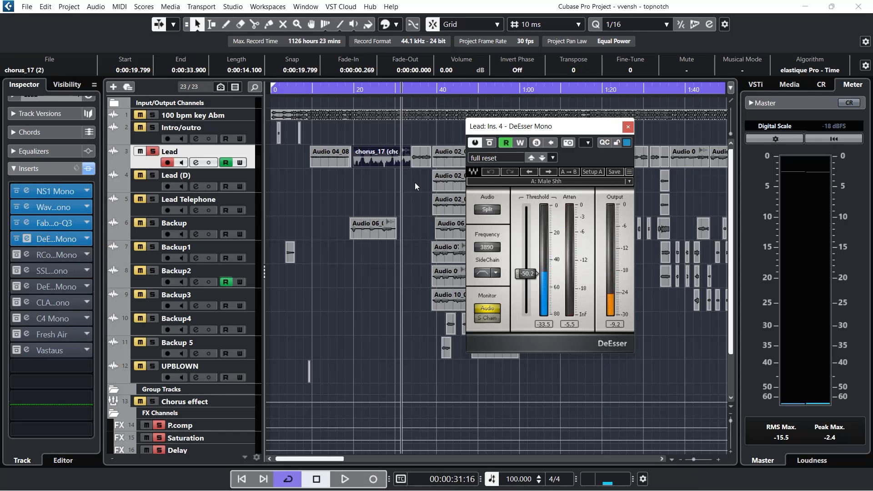
{"action": "left_click", "coordinate": [354, 91]}
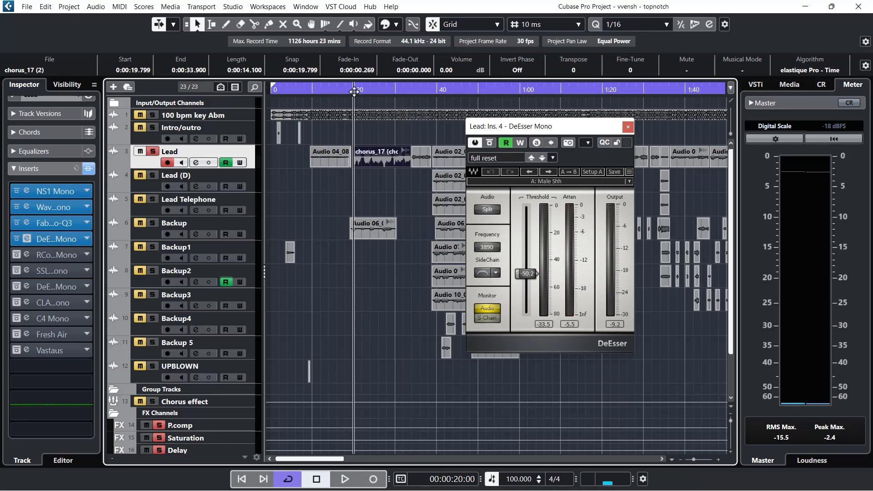
{"action": "key", "text": "space"}
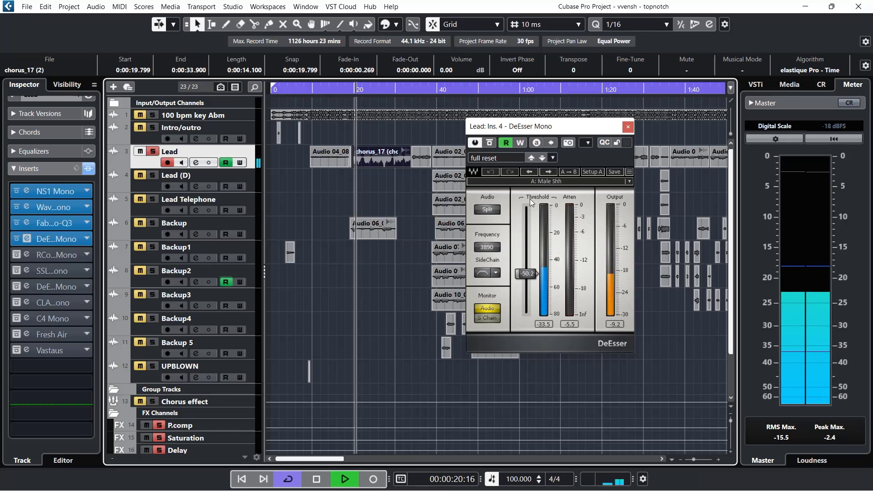
Compare the vocal with the DeEsser bypassed and active, then replay the middle of chorus_17 (2) with it active
{"action": "left_click", "coordinate": [490, 142]}
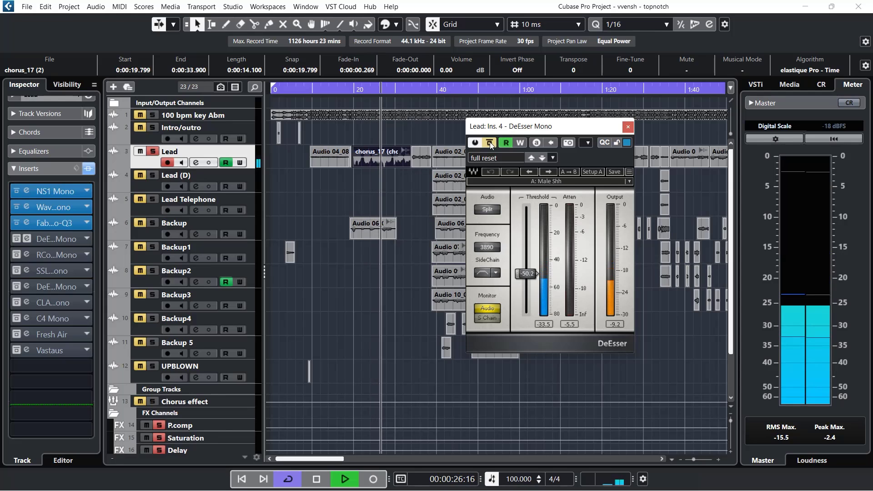
{"action": "left_click", "coordinate": [490, 142]}
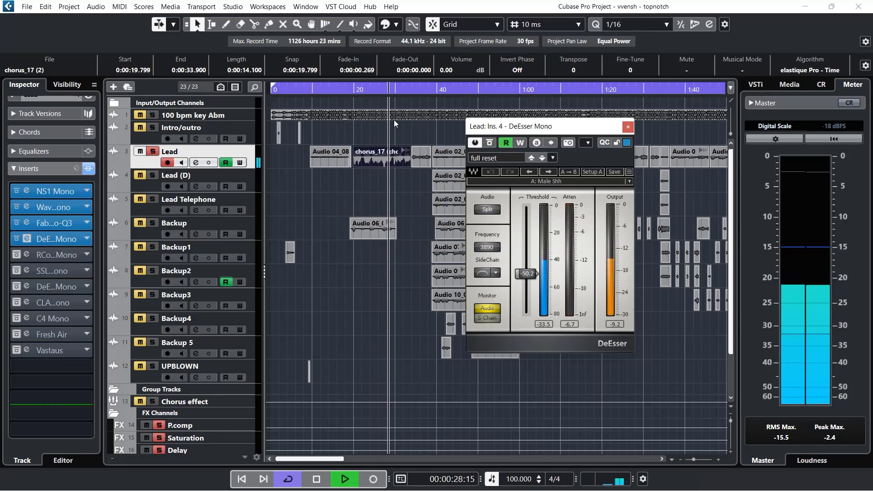
{"action": "key", "text": "space"}
{"action": "left_click", "coordinate": [382, 92]}
{"action": "key", "text": "space"}
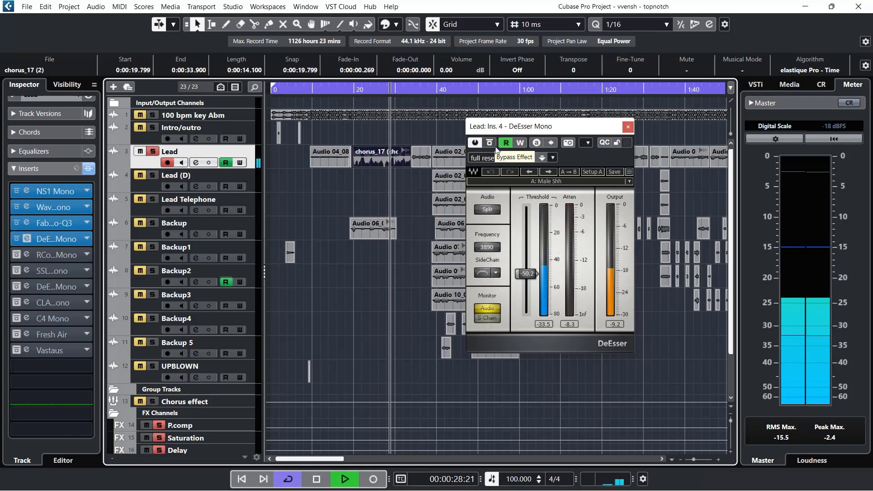
{"action": "key", "text": "space"}
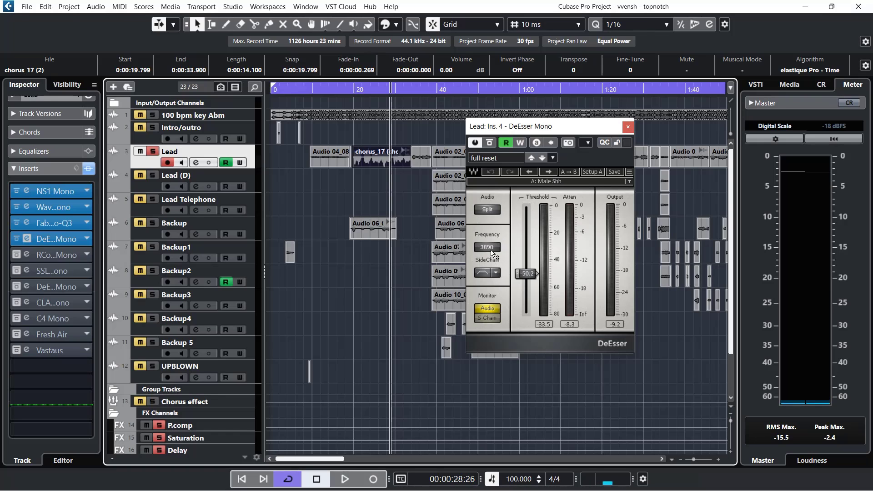
Choose the Male Shh factory preset in the DeEsser, replay the opening of chorus_17 (2) to examine its threshold, and close the editor
{"action": "left_click", "coordinate": [551, 182]}
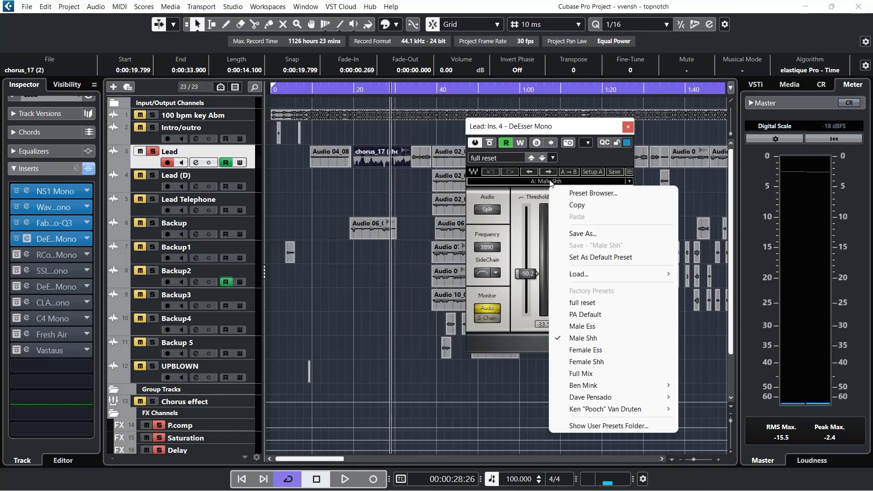
{"action": "left_click", "coordinate": [582, 339]}
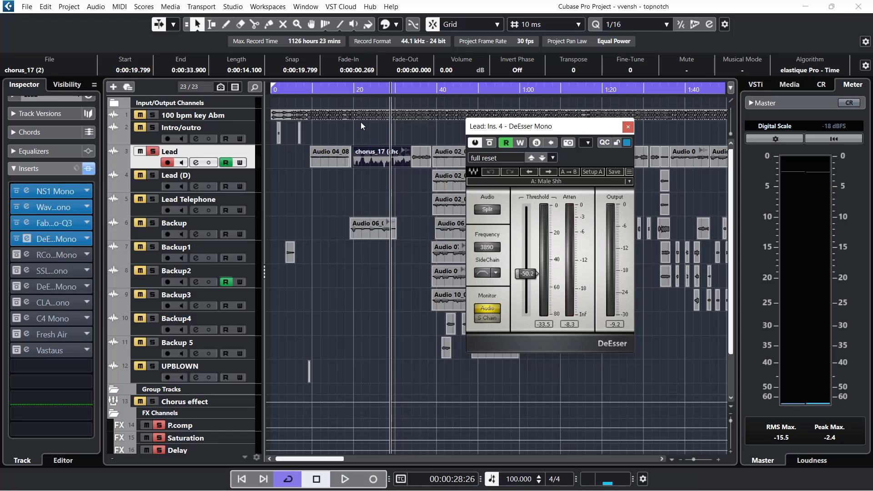
{"action": "left_click", "coordinate": [355, 91]}
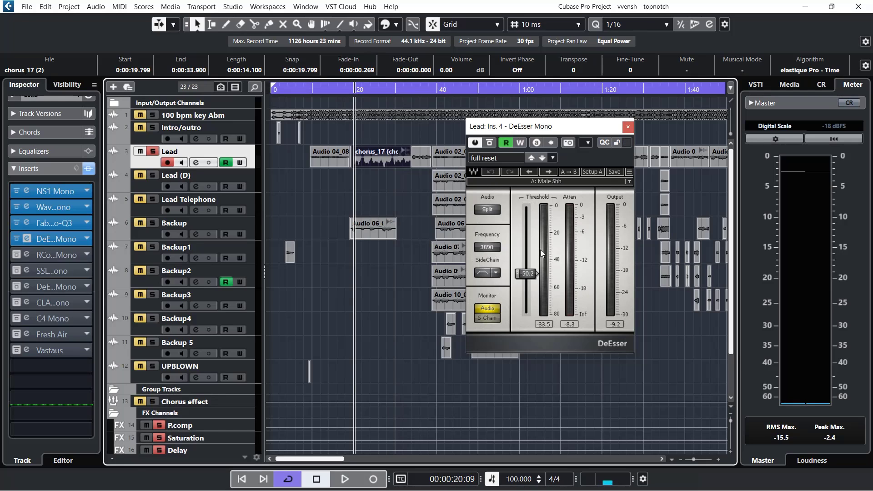
{"action": "key", "text": "space"}
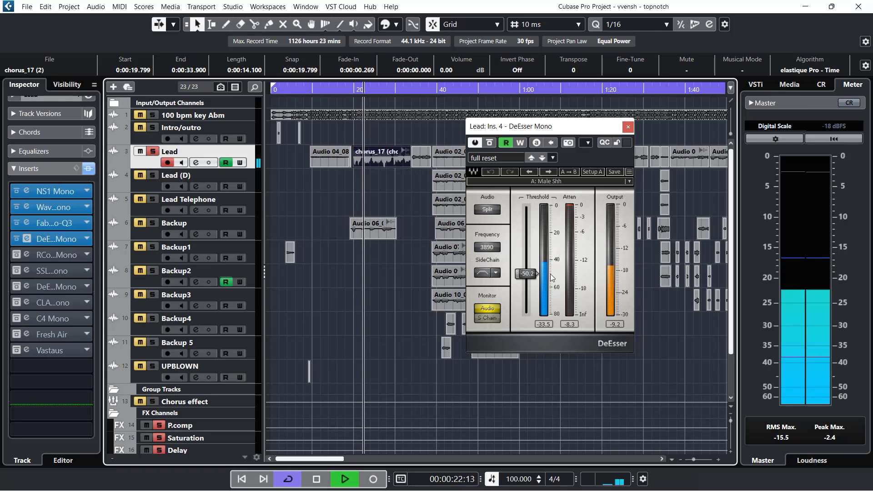
{"action": "key", "text": "space"}
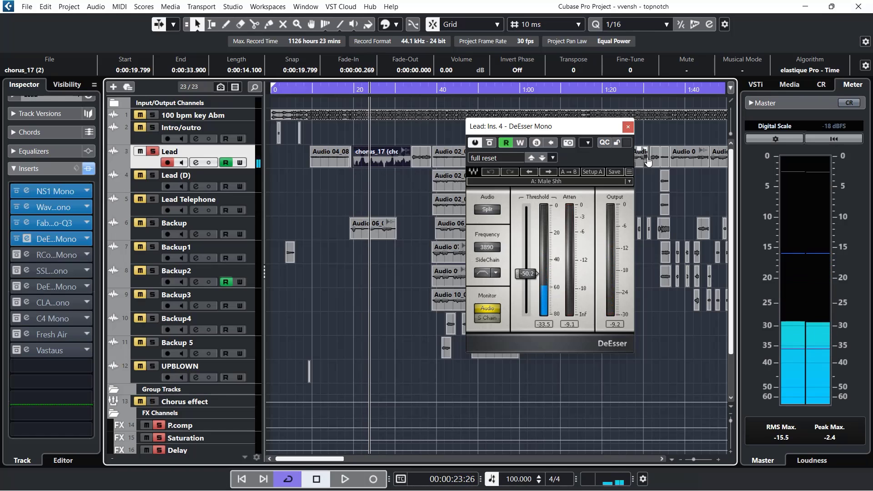
{"action": "left_click", "coordinate": [628, 126]}
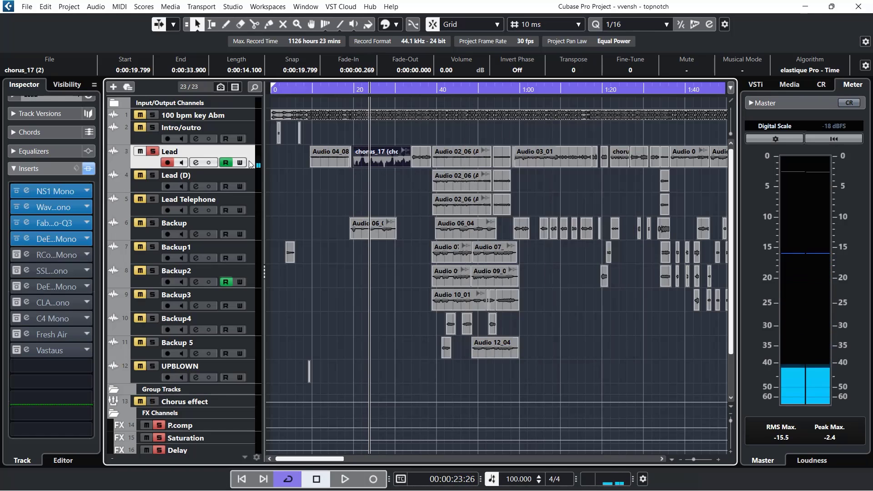
Activate RCompressor Mono on the Lead track, play chorus_17 (2) from its start, and place the compressor's editor clear of the early Lead clips
{"action": "left_click", "coordinate": [26, 255]}
{"action": "left_click", "coordinate": [17, 256]}
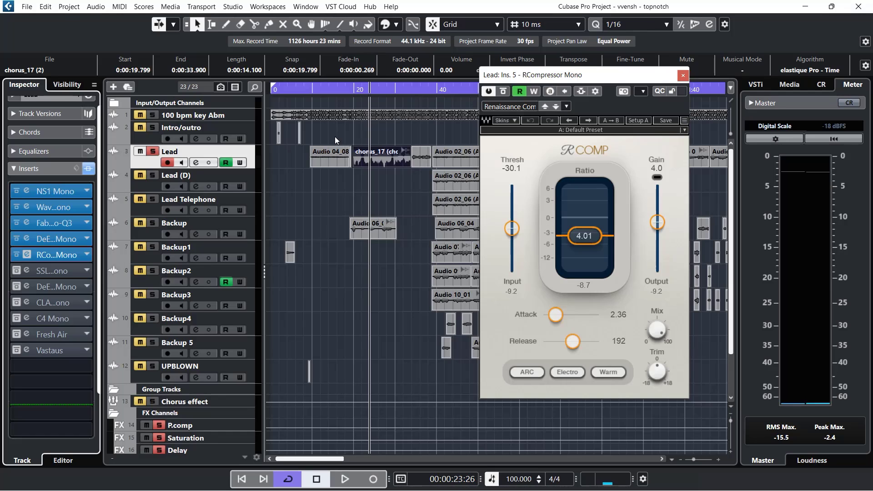
{"action": "left_click", "coordinate": [356, 96]}
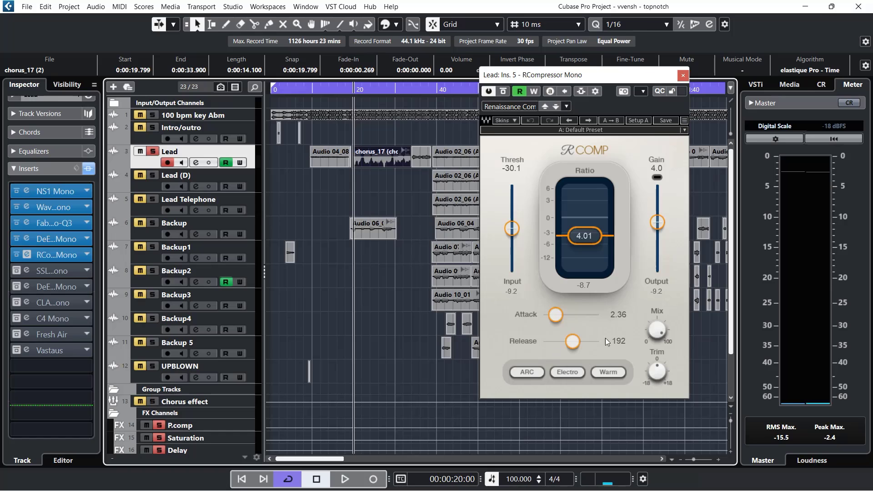
{"action": "key", "text": "space"}
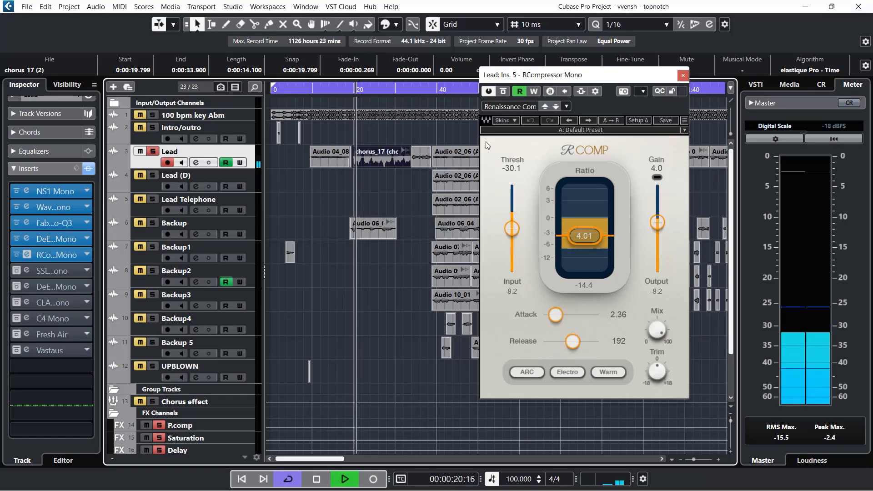
{"action": "left_click_drag", "start_coordinate": [560, 108], "coordinate": [598, 108]}
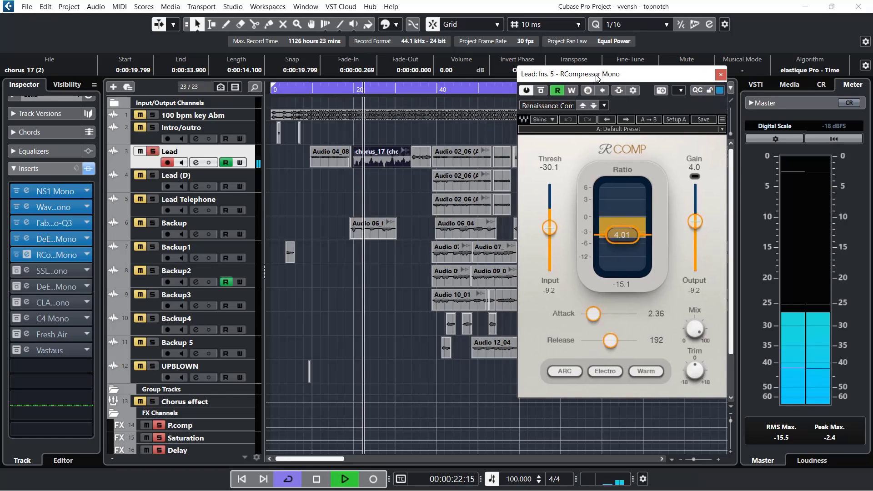
Bypass and reactivate RCompressor during playback to compare the uncompressed and compressed vocal, and stop playback
{"action": "left_click", "coordinate": [541, 91]}
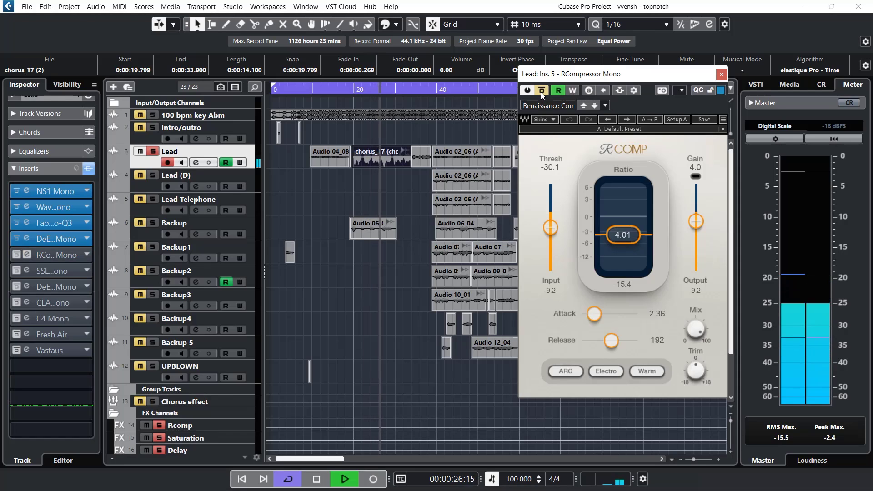
{"action": "left_click", "coordinate": [541, 92]}
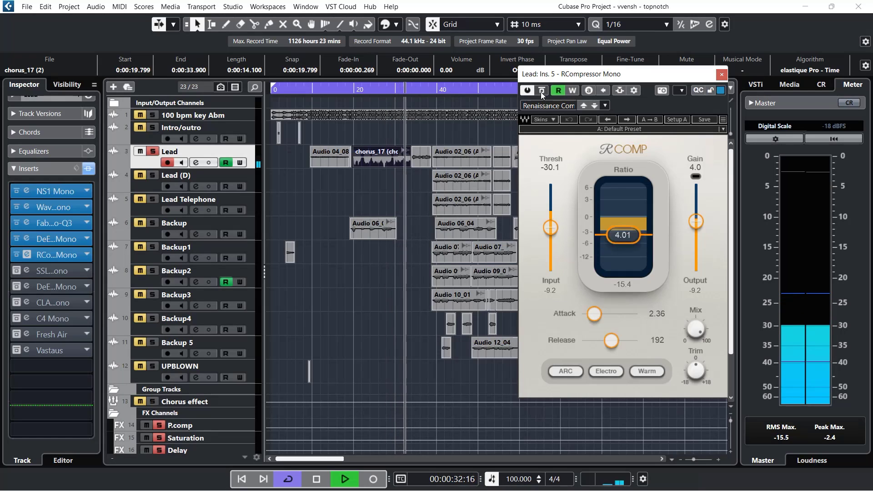
{"action": "key", "text": "space"}
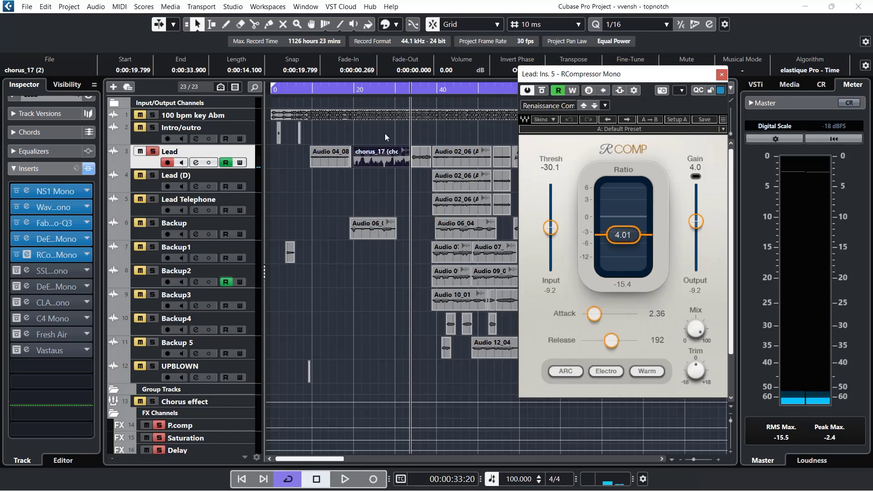
Return the playhead to the start of chorus_17 (2) and enlarge the clip in the timeline to examine its waveform dynamics
{"action": "left_click", "coordinate": [356, 93]}
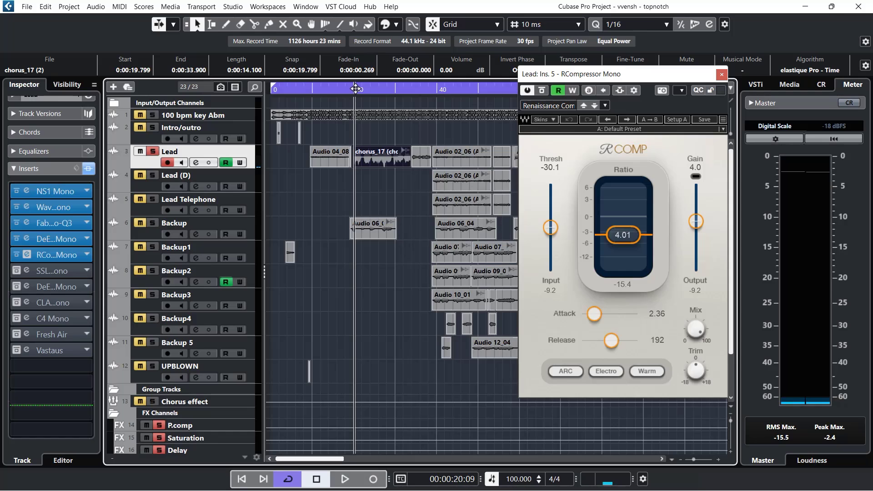
{"action": "key", "text": "h"}
{"action": "key", "text": "h"}
{"action": "key", "text": "h"}
{"action": "key", "text": "h"}
{"action": "key", "text": "h"}
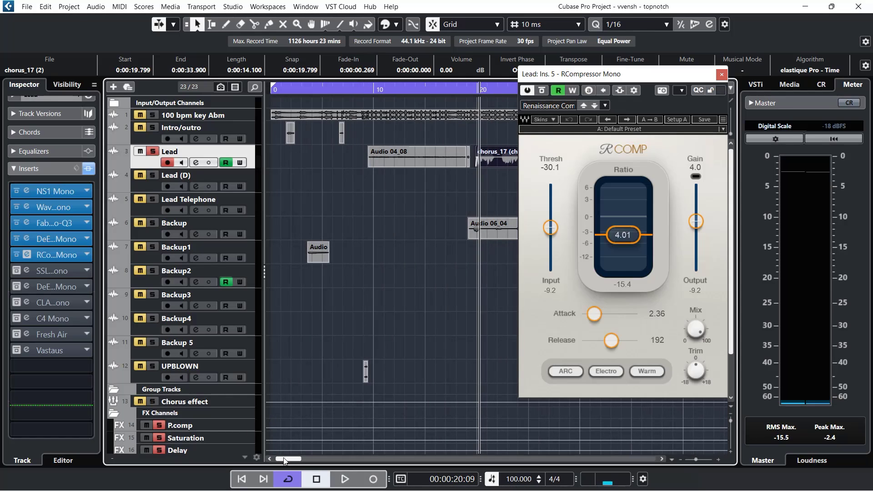
{"action": "left_click_drag", "start_coordinate": [283, 459], "coordinate": [293, 460]}
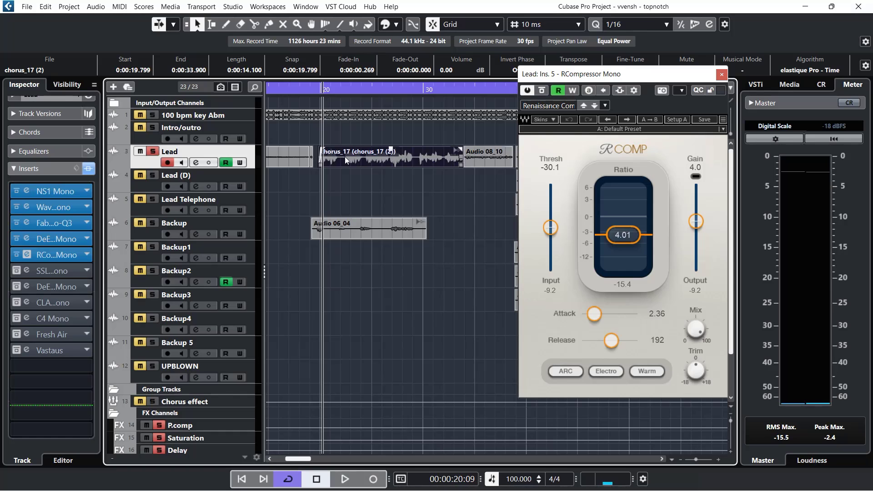
{"action": "key", "text": "h"}
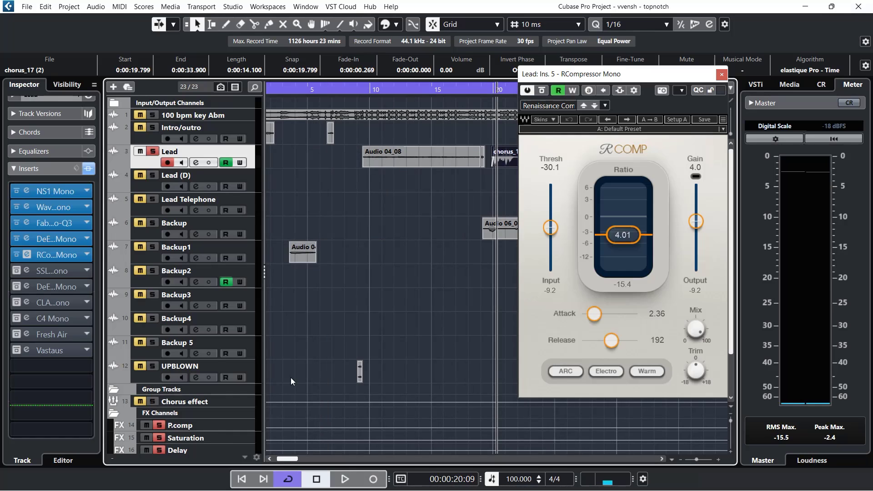
{"action": "left_click_drag", "start_coordinate": [279, 458], "coordinate": [290, 458]}
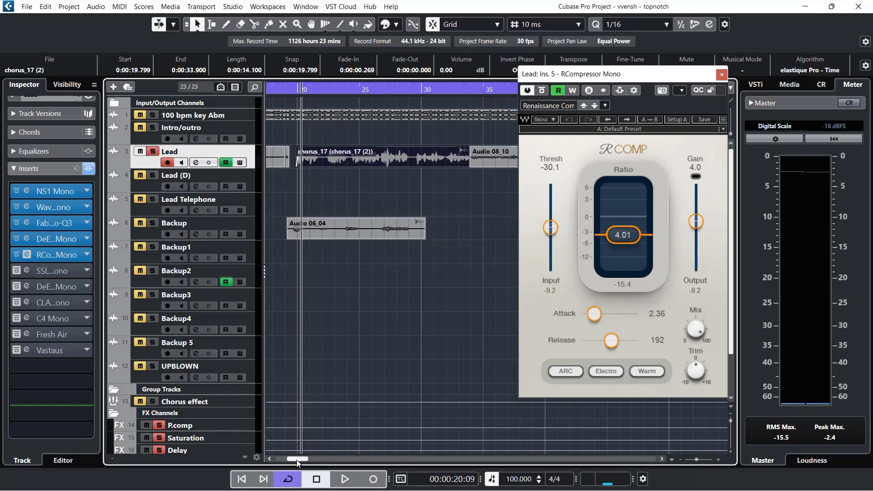
Bypass RCompressor and play chorus_17 (2) from about 22 seconds to hear its uncompressed dynamics, stopping after the louder phrase begins
{"action": "left_click", "coordinate": [347, 183]}
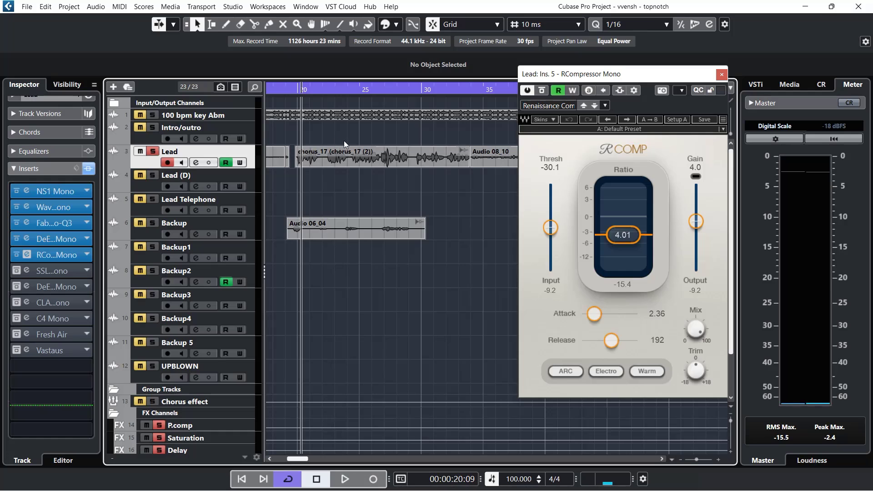
{"action": "scroll", "coordinate": [336, 156], "scroll_direction": "left", "scroll_amount": 5}
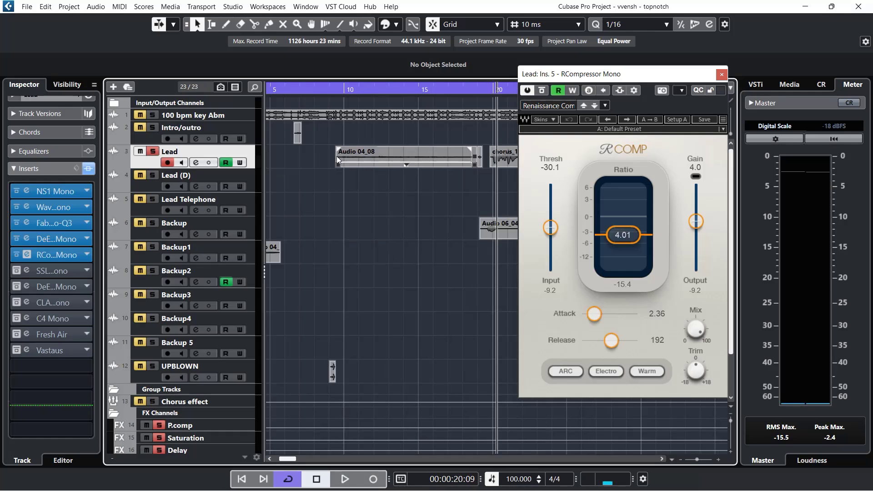
{"action": "left_click_drag", "start_coordinate": [286, 463], "coordinate": [293, 463]}
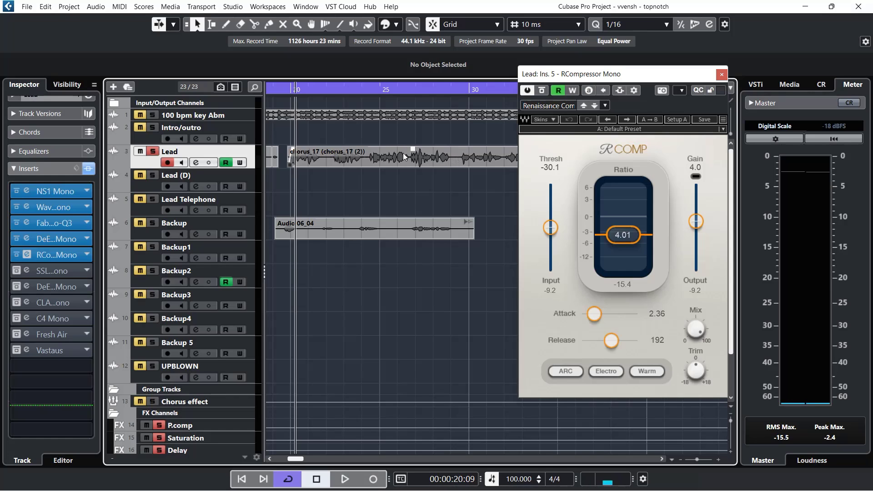
{"action": "left_click", "coordinate": [336, 90]}
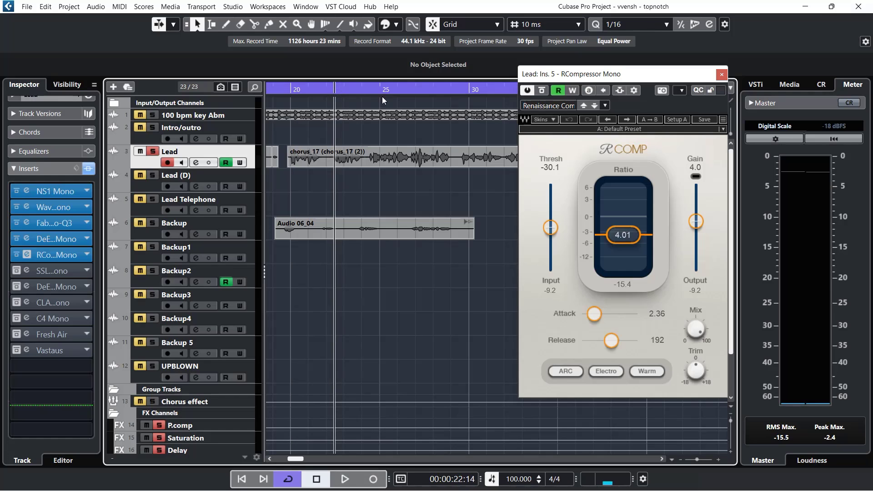
{"action": "left_click", "coordinate": [545, 92]}
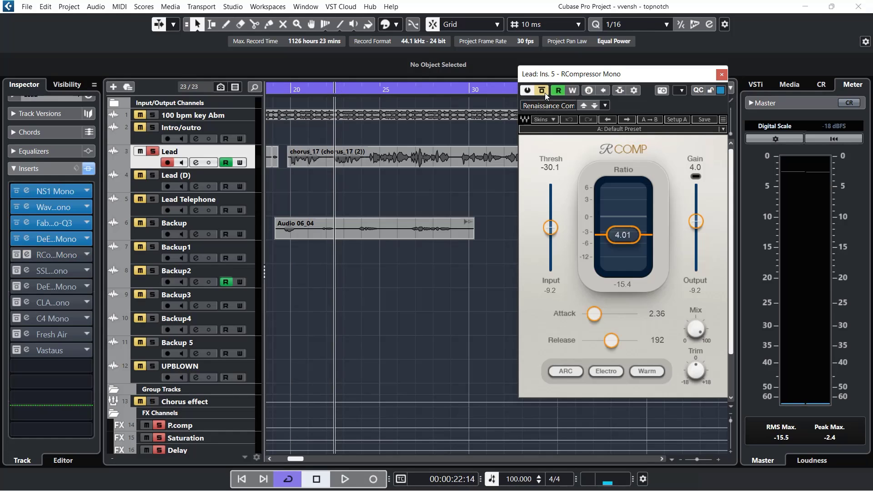
{"action": "key", "text": "space"}
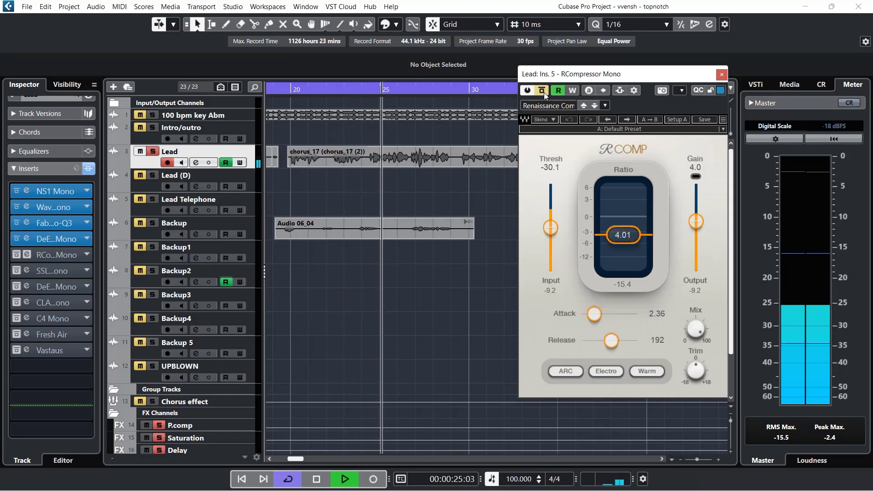
{"action": "key", "text": "space"}
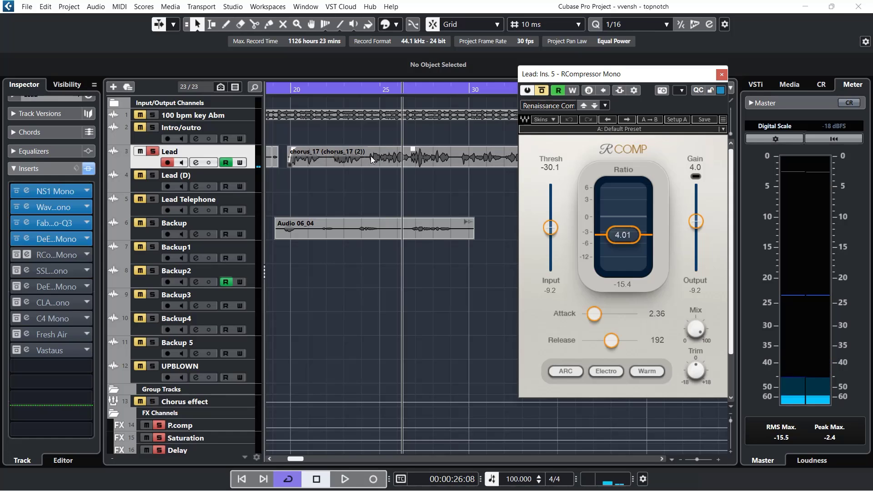
Reactivate RCompressor and replay the same passage of chorus_17 (2) from about 22 seconds to hear it compressed, stopping after the loud phrase
{"action": "left_click", "coordinate": [331, 91]}
{"action": "left_click", "coordinate": [541, 91]}
{"action": "key", "text": "space"}
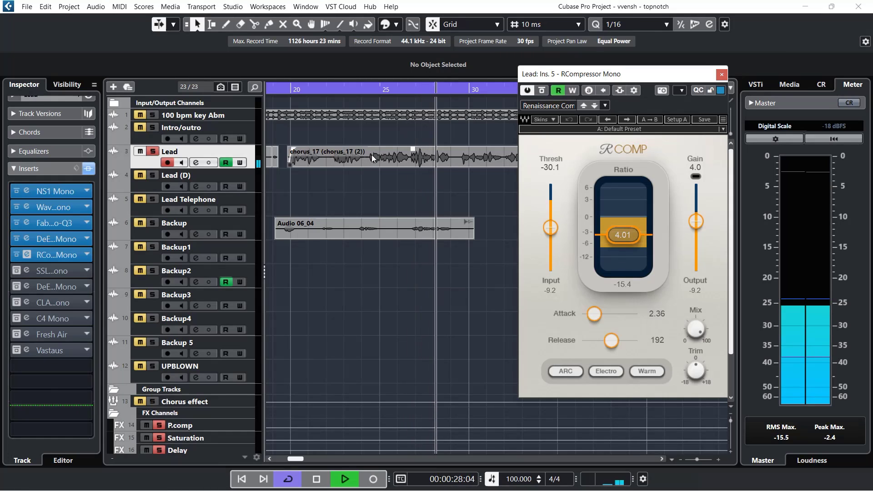
{"action": "key", "text": "space"}
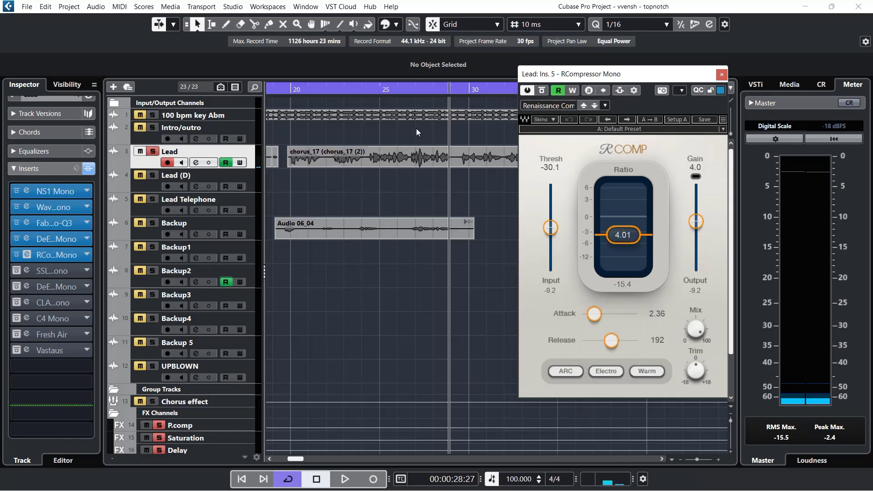
Replay the loudest passage of chorus_17 (2) to watch RCompressor's gain reduction, stop playback, and close the compressor's editor
{"action": "double_click", "coordinate": [410, 95]}
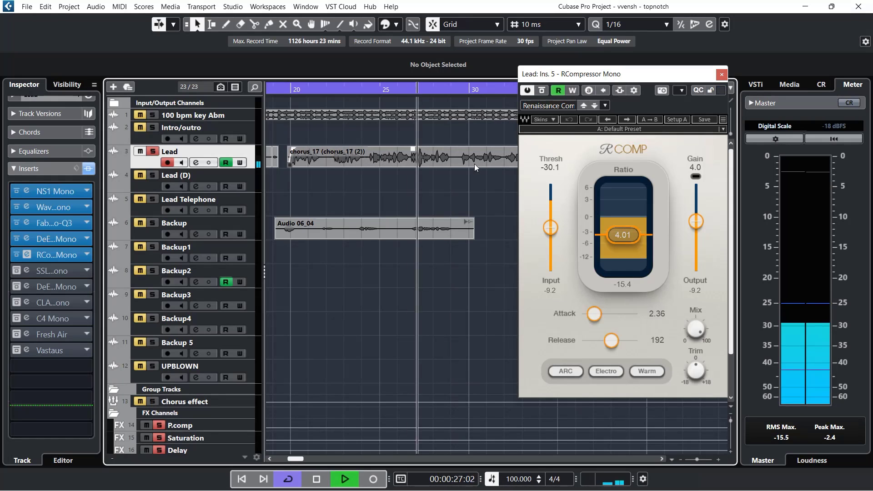
{"action": "key", "text": "space"}
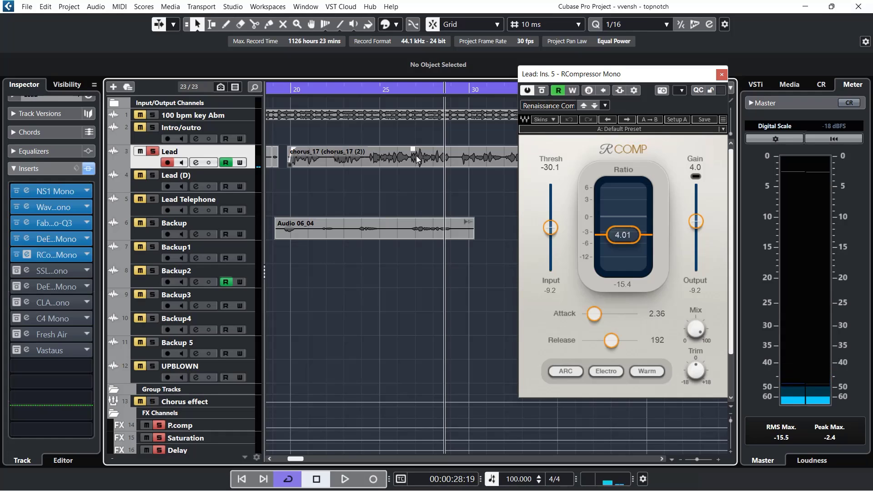
{"action": "left_click", "coordinate": [722, 75]}
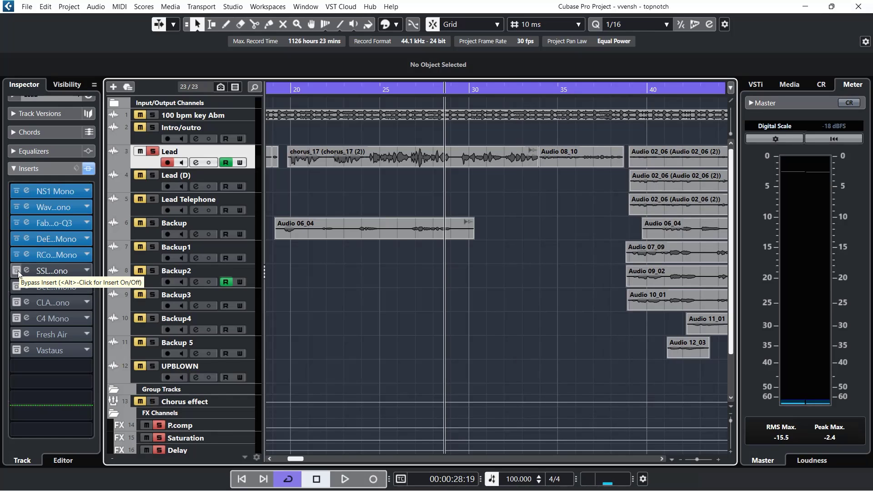
Activate SSLChannel Mono in the Lead track's inserts, open its editor, and place it clear of the start of chorus_17 (2)
{"action": "left_click", "coordinate": [16, 271]}
{"action": "left_click", "coordinate": [26, 270]}
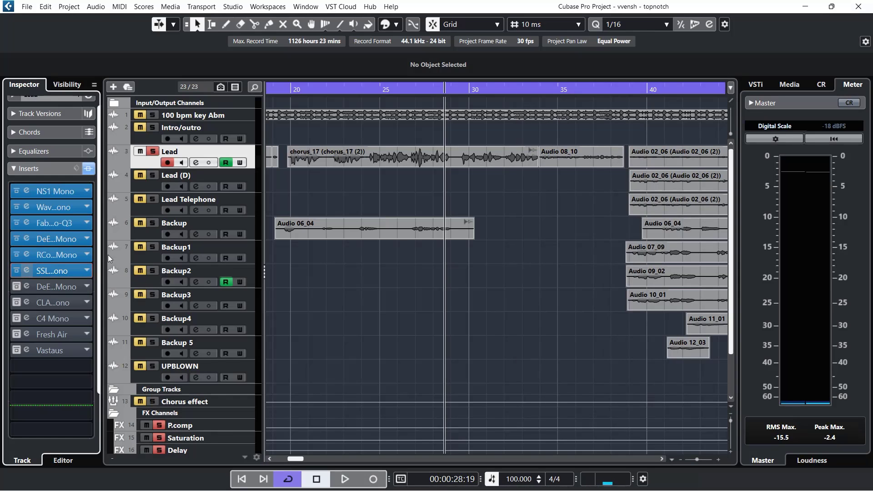
{"action": "left_click_drag", "start_coordinate": [493, 33], "coordinate": [592, 27]}
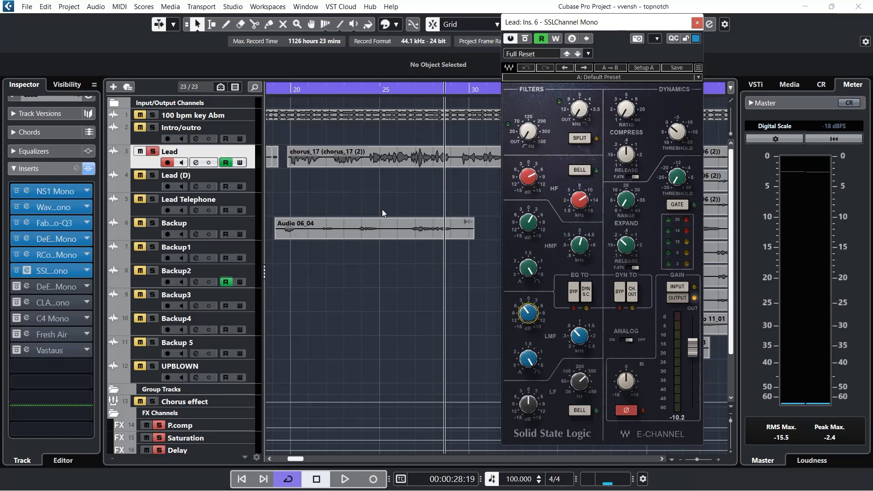
Play chorus_17 (2) from about 20 seconds with SSLChannel bypassed, reactivate it during playback to compare, stop, and close its editor
{"action": "key", "text": "space"}
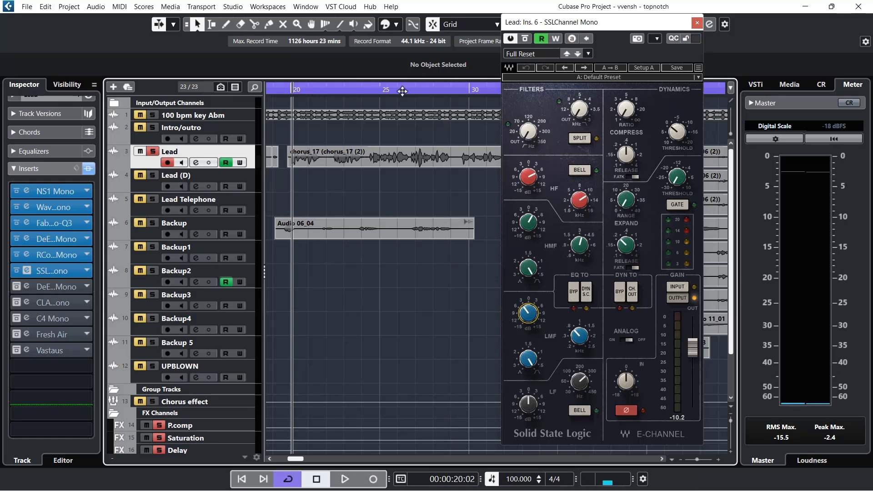
{"action": "left_click", "coordinate": [525, 40]}
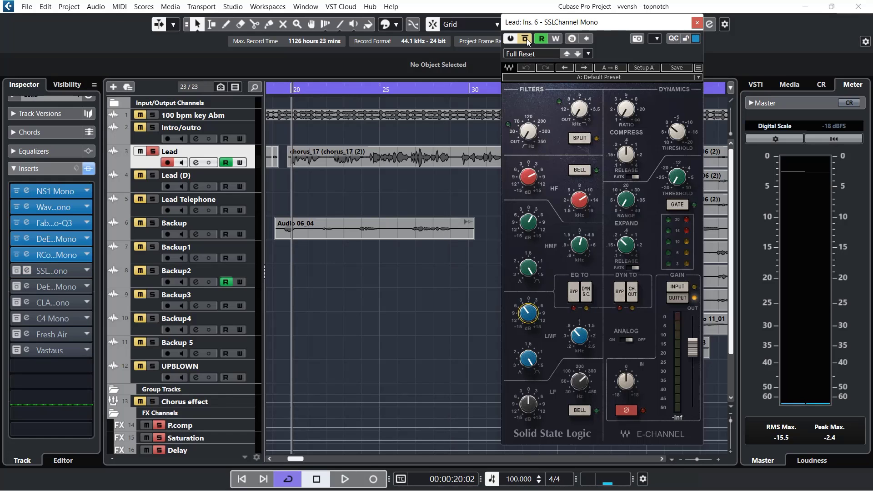
{"action": "key", "text": "space"}
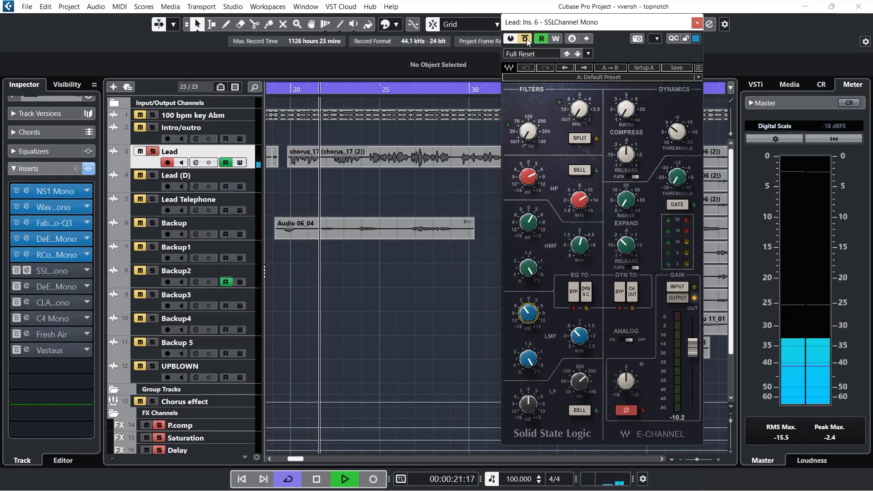
{"action": "left_click", "coordinate": [527, 39]}
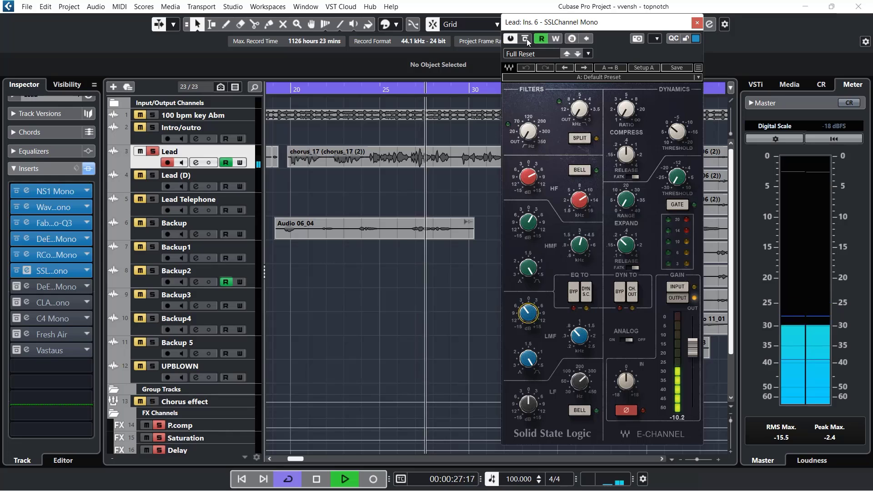
{"action": "key", "text": "space"}
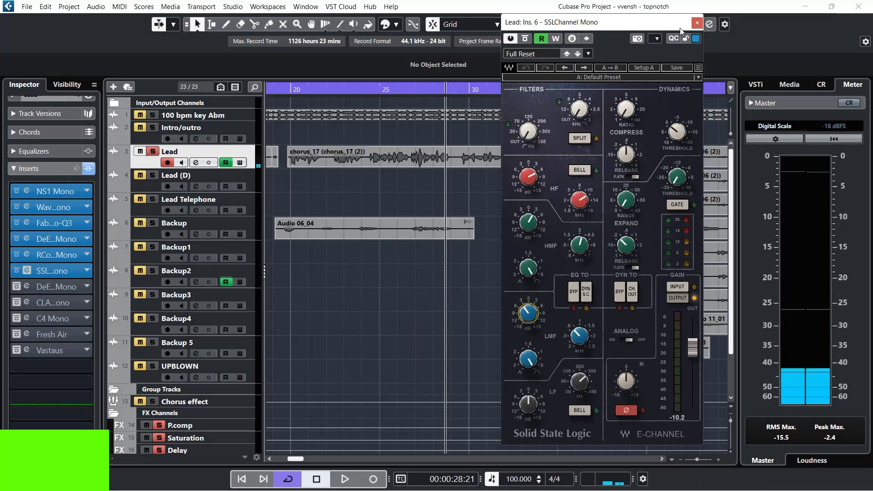
{"action": "left_click", "coordinate": [697, 22]}
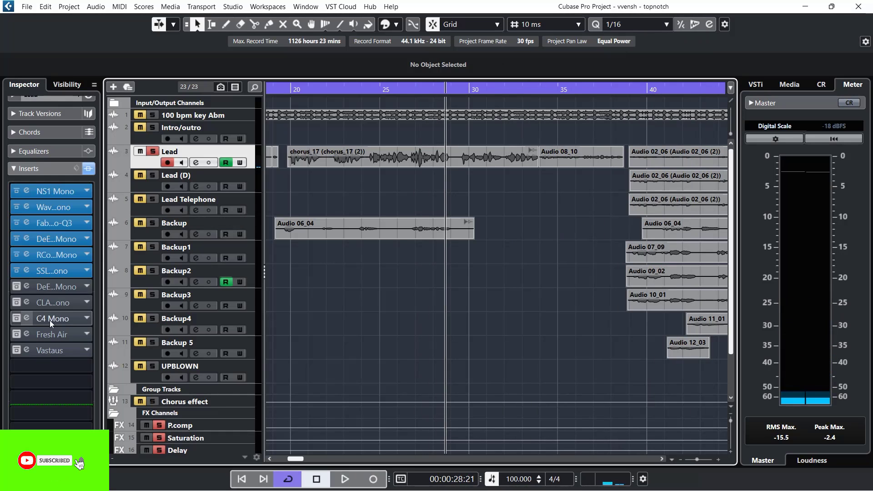
Activate the second DeEsser Mono on the Lead track, open its editor, and place it clear of the start of chorus_17 (2)
{"action": "left_click", "coordinate": [14, 289]}
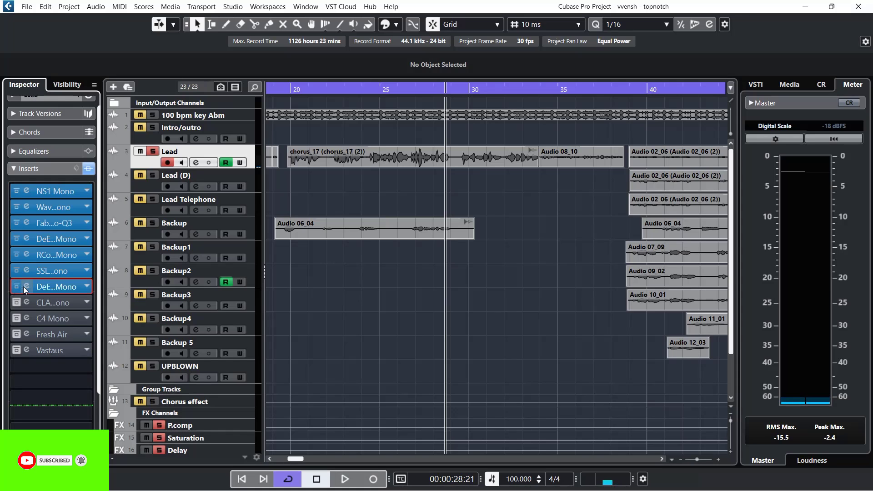
{"action": "left_click", "coordinate": [26, 286]}
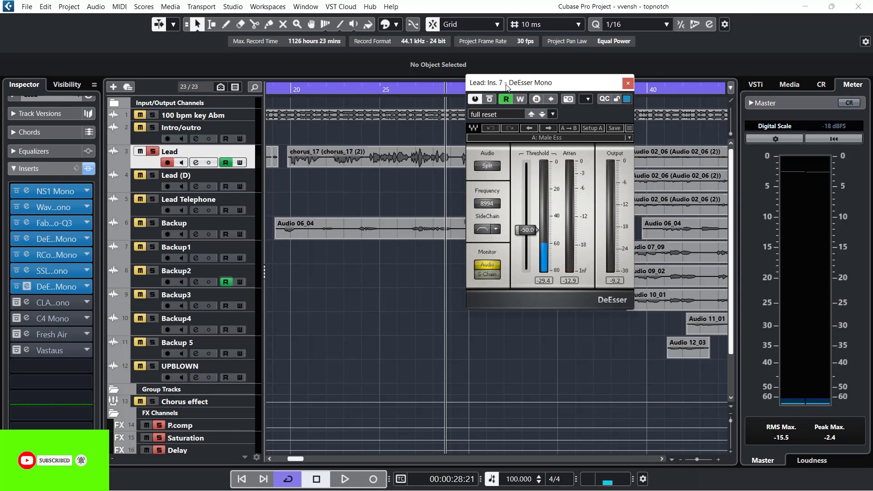
{"action": "left_click_drag", "start_coordinate": [506, 84], "coordinate": [538, 80]}
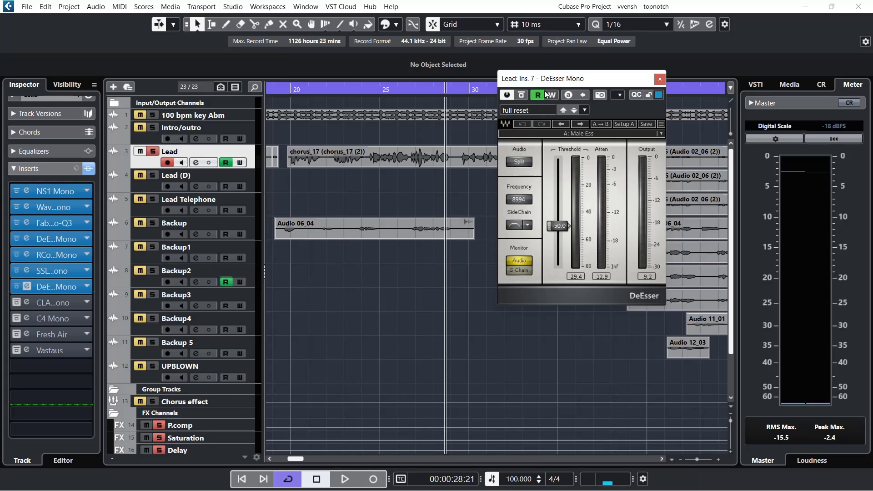
Play chorus_17 (2) from its start through the second DeEsser to examine its threshold and attenuation, stop playback, and close the editor
{"action": "left_click", "coordinate": [290, 90]}
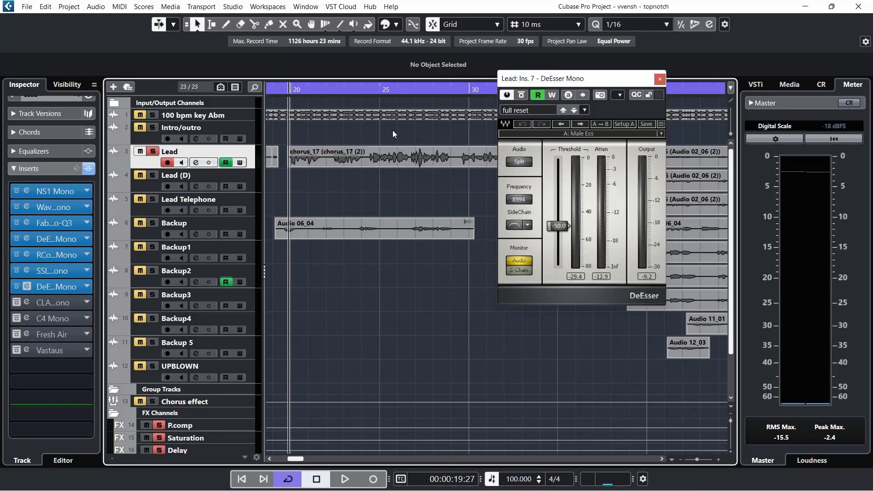
{"action": "key", "text": "space"}
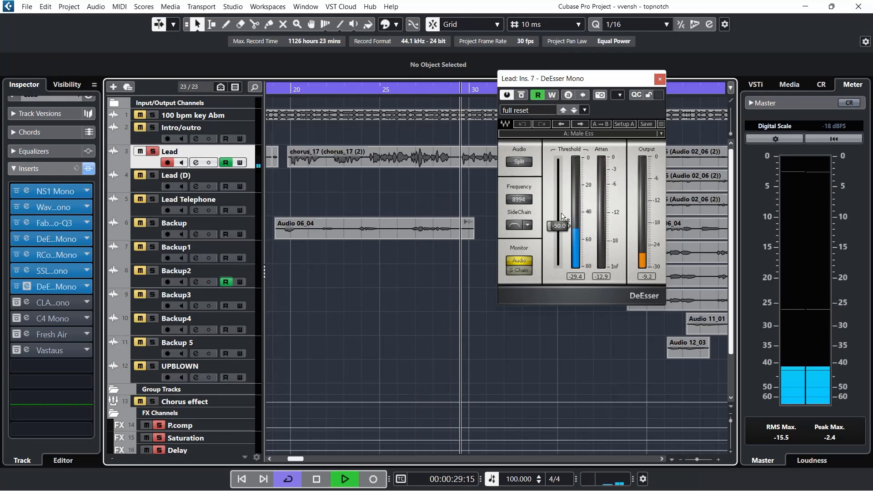
{"action": "key", "text": "space"}
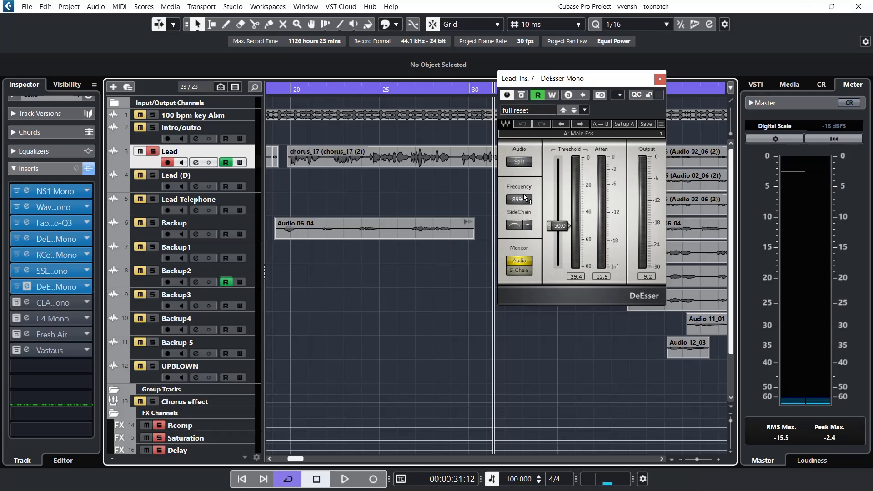
{"action": "left_click", "coordinate": [660, 80]}
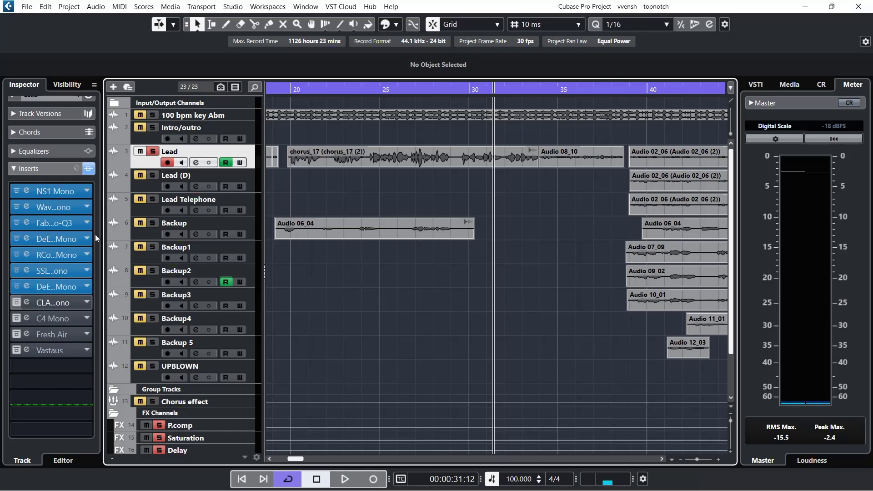
Activate CLA-76 Mono on the Lead track, set the playhead just before chorus_17 (2), and place the compressor's editor below the Lead clips
{"action": "left_click_drag", "start_coordinate": [296, 460], "coordinate": [290, 464]}
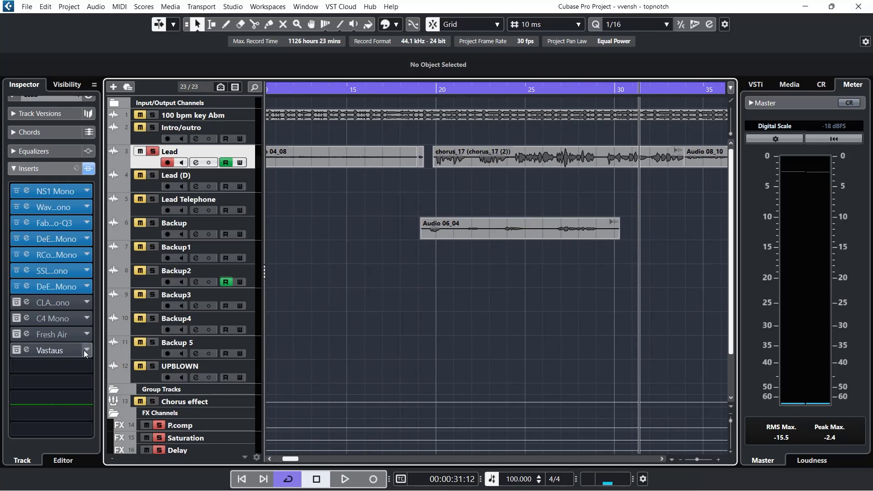
{"action": "left_click", "coordinate": [16, 303]}
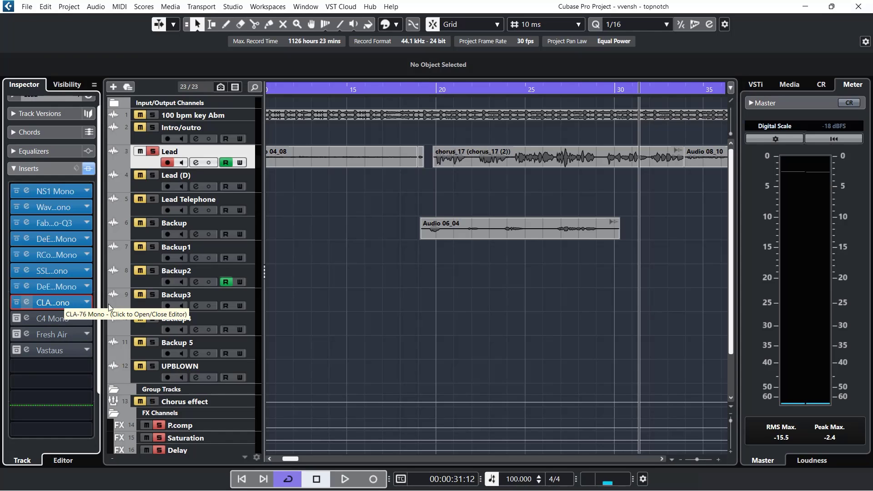
{"action": "left_click_drag", "start_coordinate": [283, 460], "coordinate": [287, 460]}
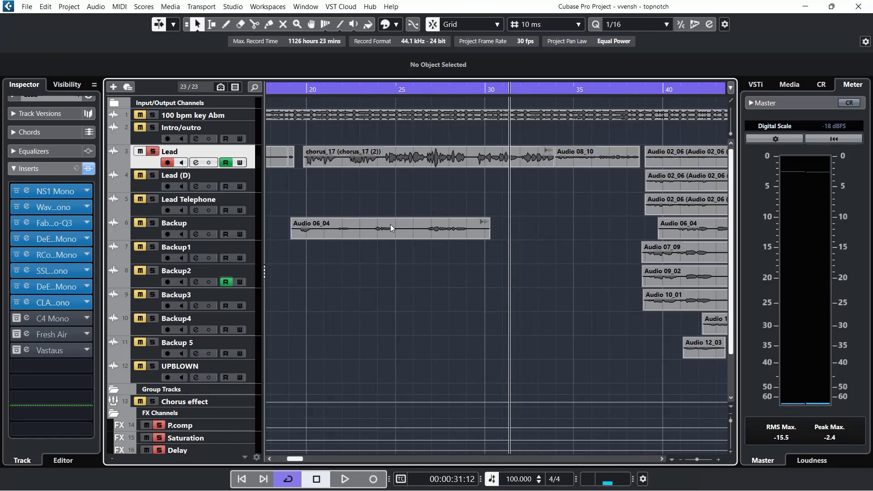
{"action": "left_click", "coordinate": [386, 162]}
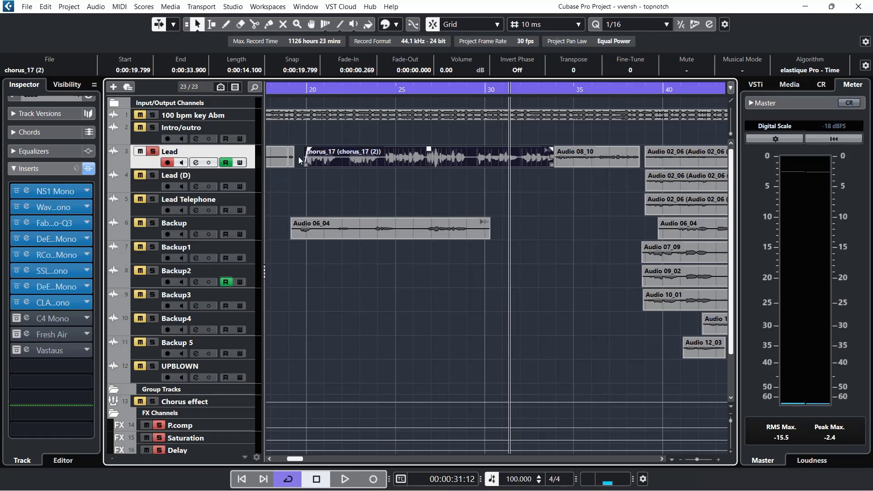
{"action": "left_click", "coordinate": [300, 92]}
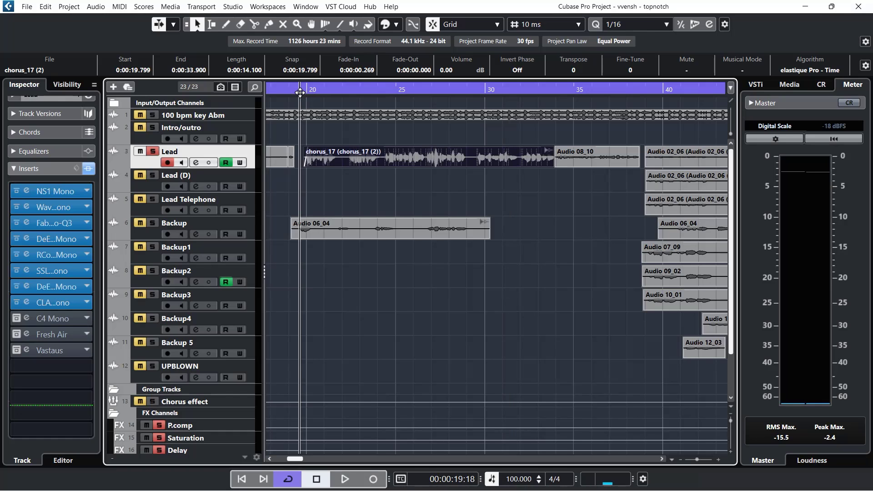
{"action": "left_click", "coordinate": [26, 303]}
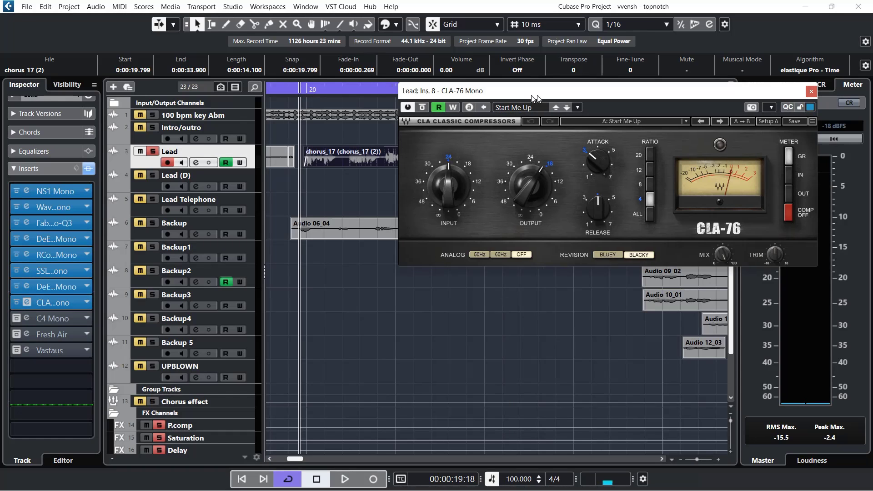
{"action": "left_click_drag", "start_coordinate": [520, 96], "coordinate": [560, 201]}
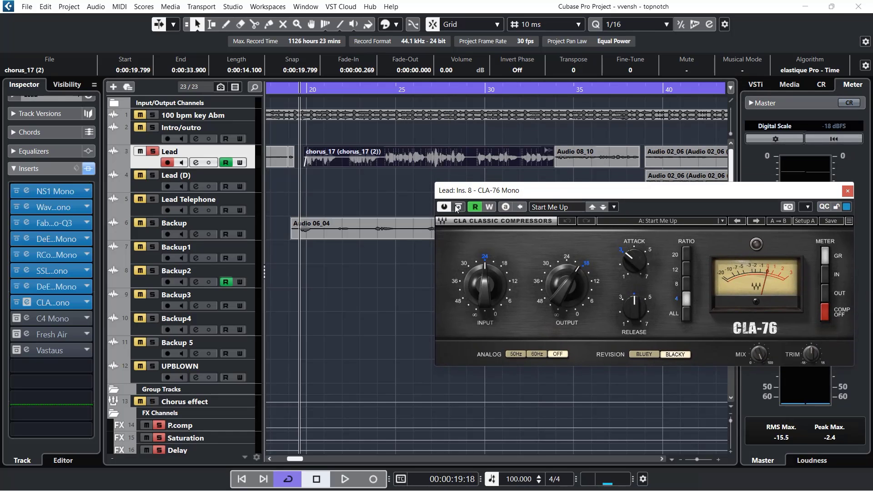
Play chorus_17 (2) with CLA-76 bypassed, return to about 20 seconds, and play it with CLA-76 active to compare
{"action": "left_click", "coordinate": [458, 207]}
{"action": "key", "text": "space"}
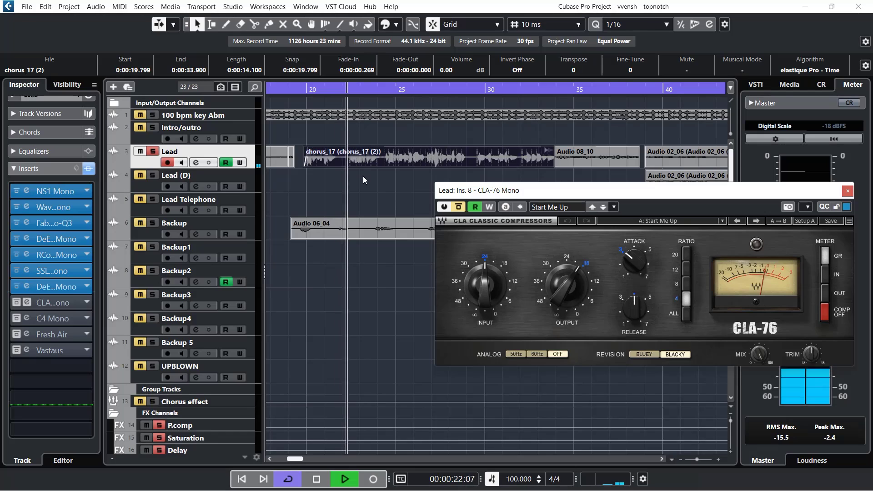
{"action": "key", "text": "space"}
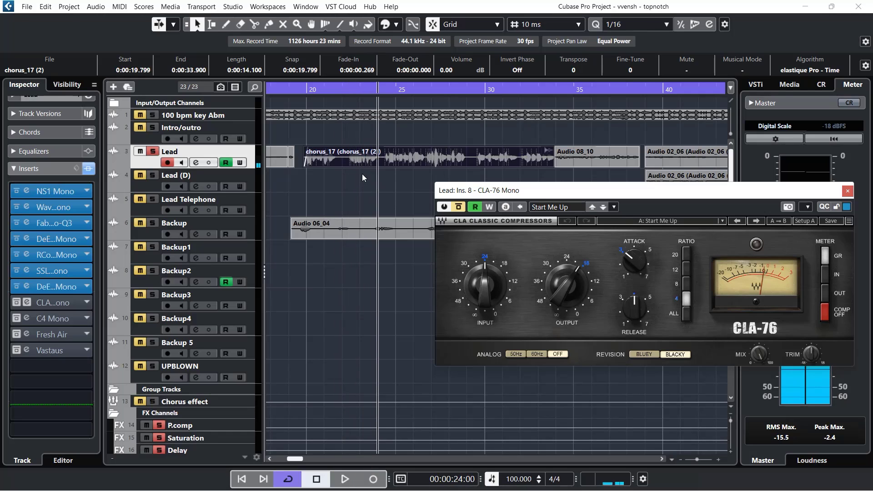
{"action": "left_click", "coordinate": [311, 87]}
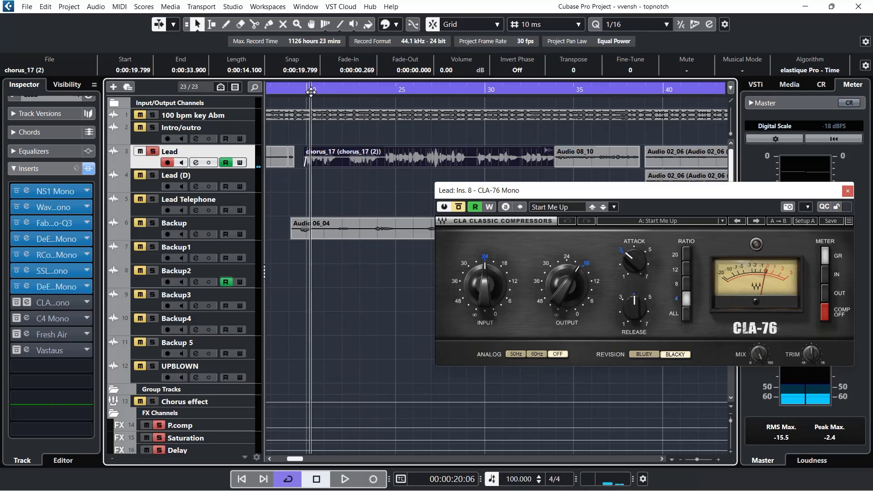
{"action": "left_click", "coordinate": [459, 207]}
{"action": "key", "text": "space"}
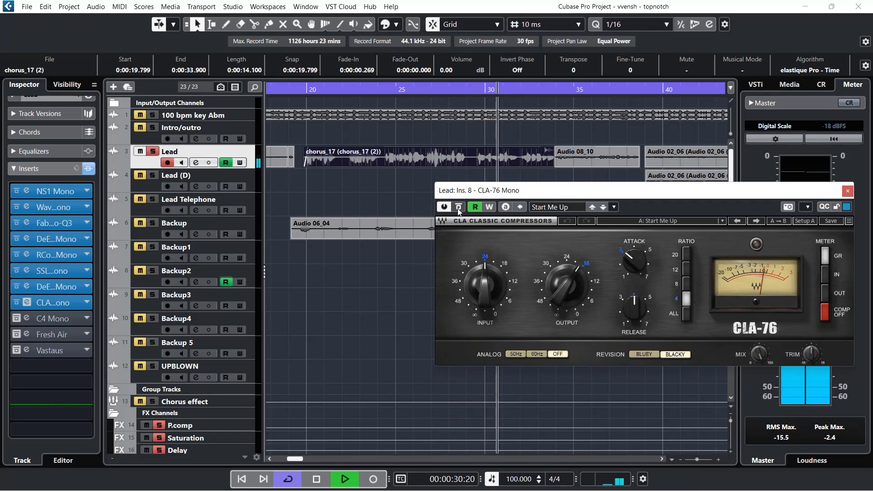
{"action": "key", "text": "space"}
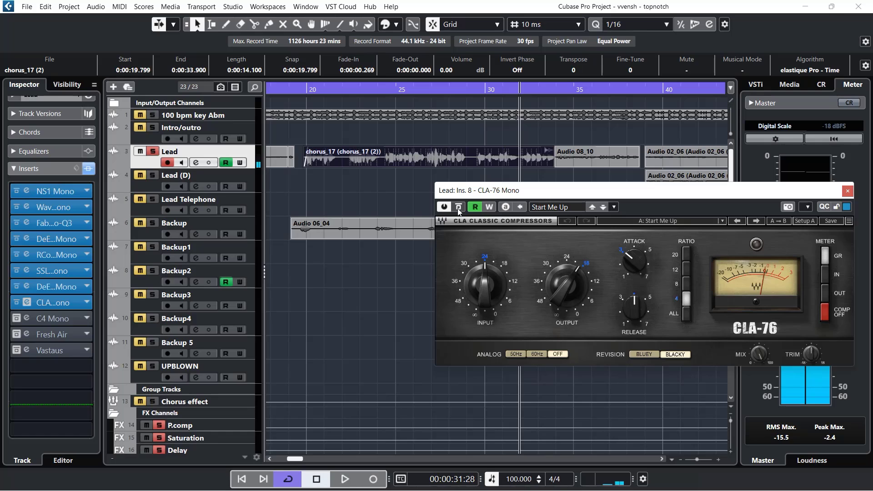
Examine the CLA-76 settings, replay chorus_17 (2) from its start through the compressor, stop playback, and close its editor
{"action": "left_click_drag", "start_coordinate": [525, 195], "coordinate": [455, 183]}
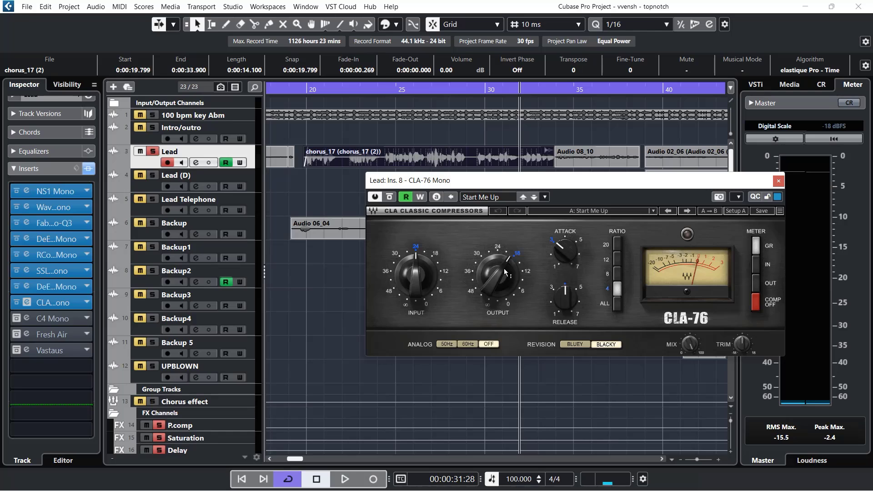
{"action": "mouse_move", "coordinate": [499, 275]}
{"action": "left_click", "coordinate": [303, 90]}
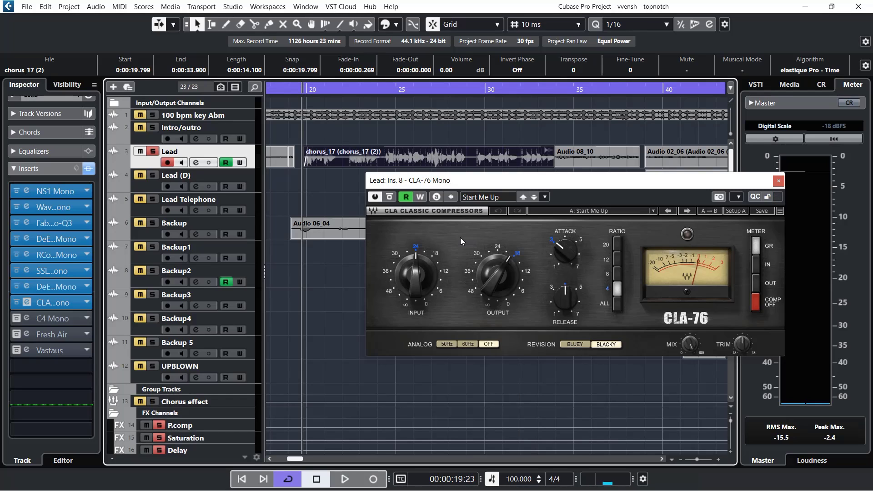
{"action": "key", "text": "space"}
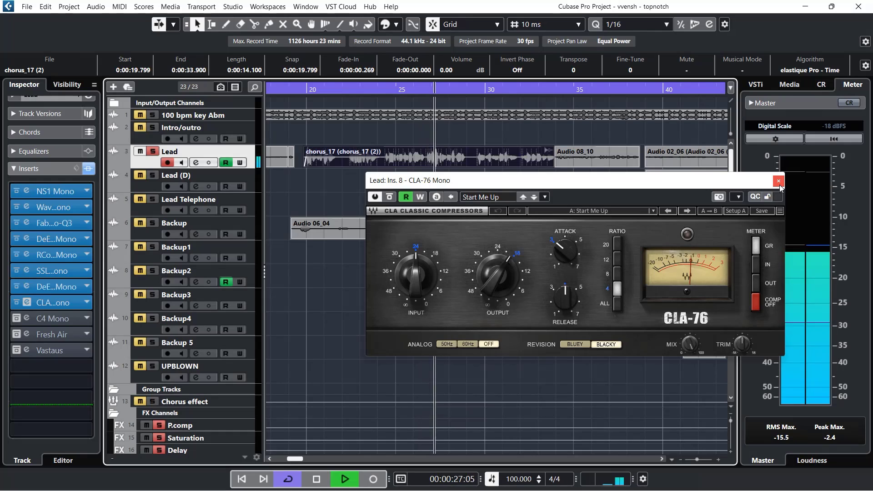
{"action": "key", "text": "space"}
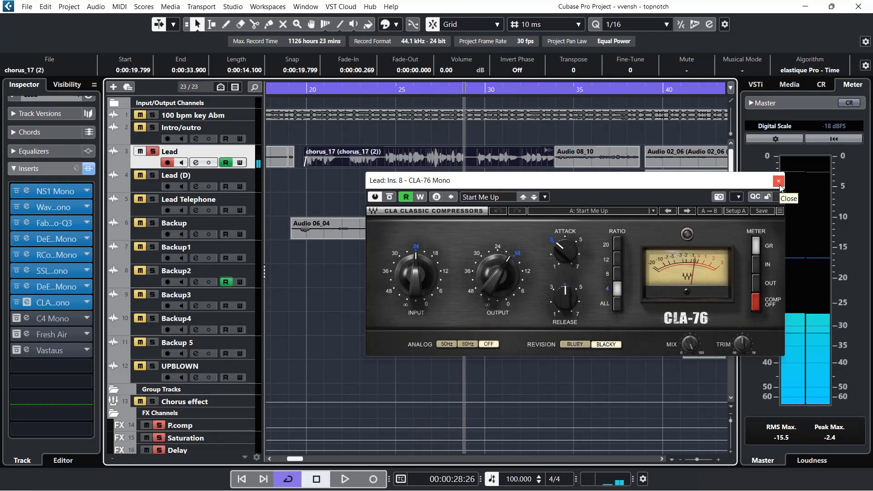
{"action": "left_click", "coordinate": [779, 181]}
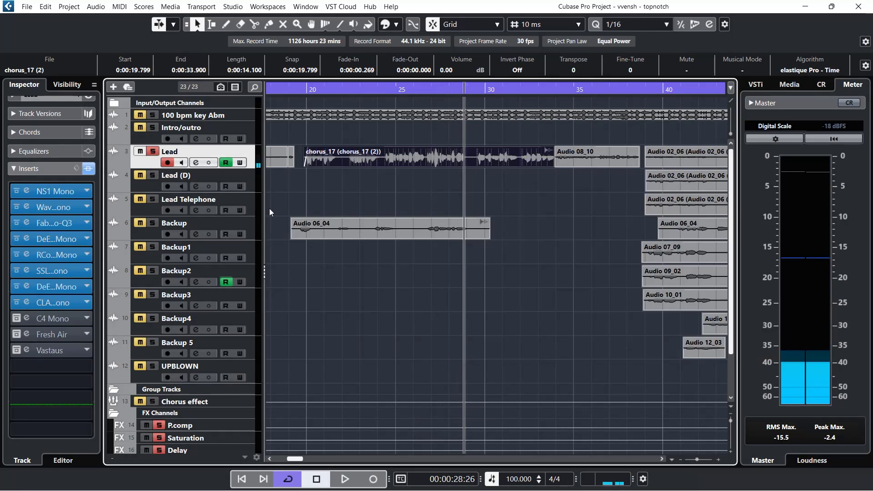
Activate C4 Mono on the Lead track, open its editor, and set the playhead at the start of chorus_17 (2)
{"action": "left_click", "coordinate": [15, 319]}
{"action": "left_click", "coordinate": [26, 318]}
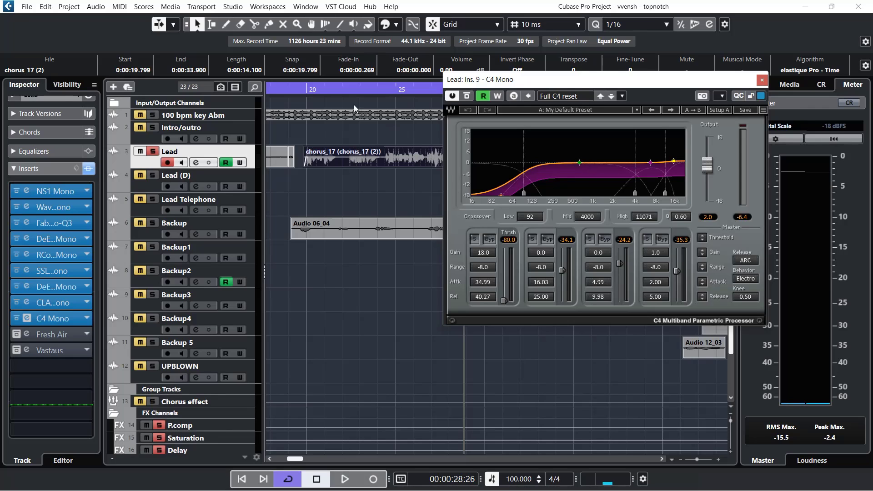
{"action": "left_click", "coordinate": [306, 90]}
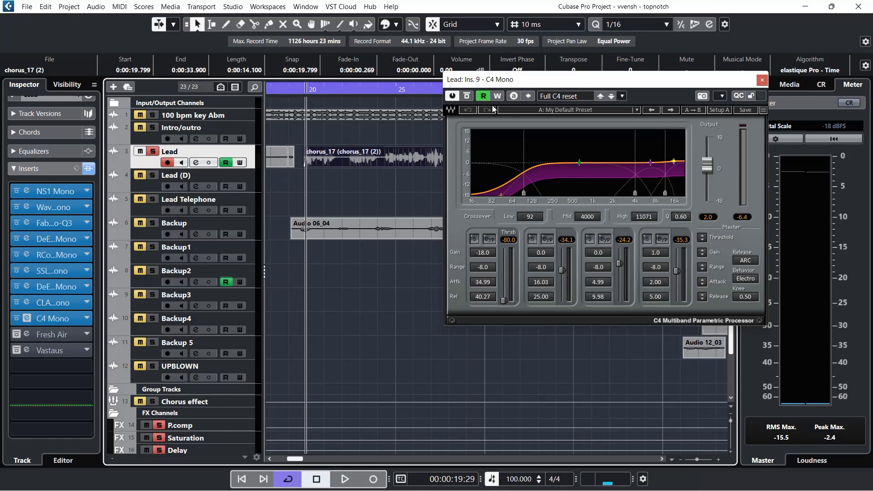
Play chorus_17 (2) with C4 bypassed, reactivate it during playback to compare, and move its editor to uncover more of the clip
{"action": "left_click", "coordinate": [467, 97]}
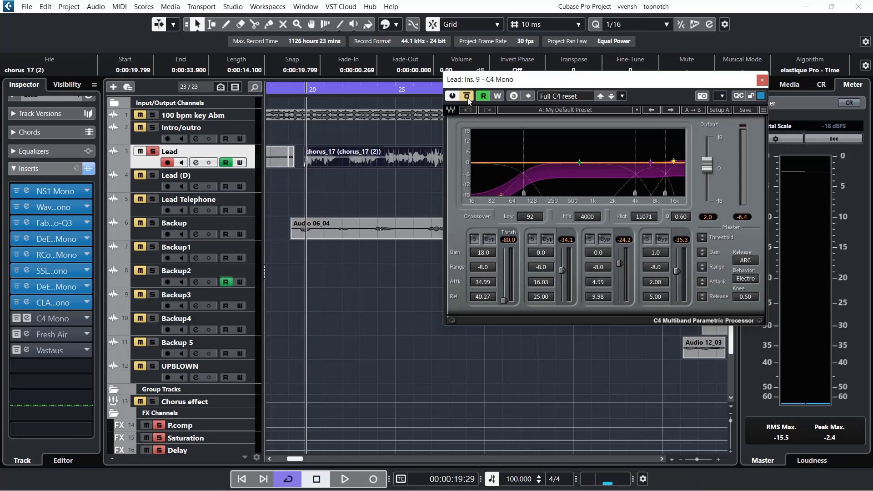
{"action": "key", "text": "space"}
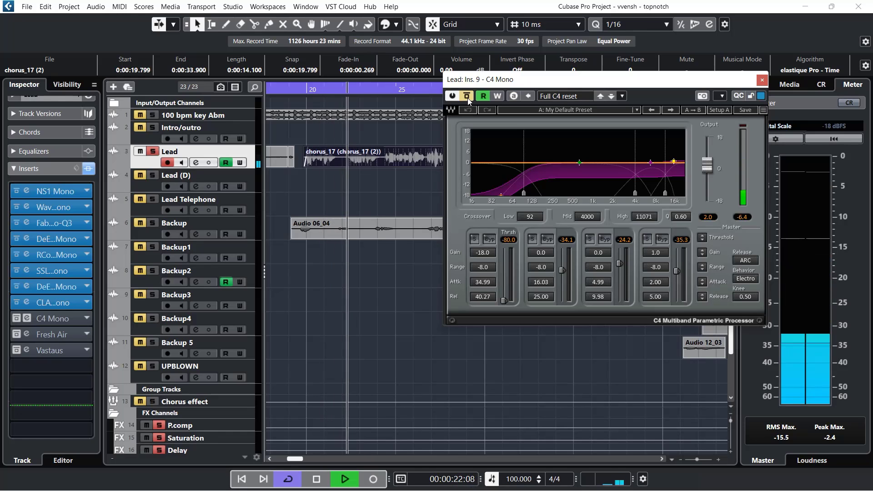
{"action": "left_click", "coordinate": [466, 97]}
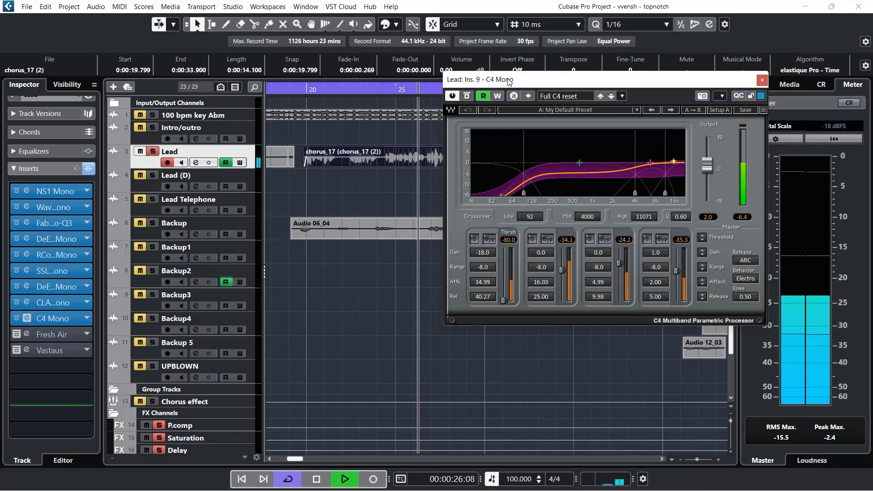
{"action": "left_click_drag", "start_coordinate": [509, 80], "coordinate": [590, 81]}
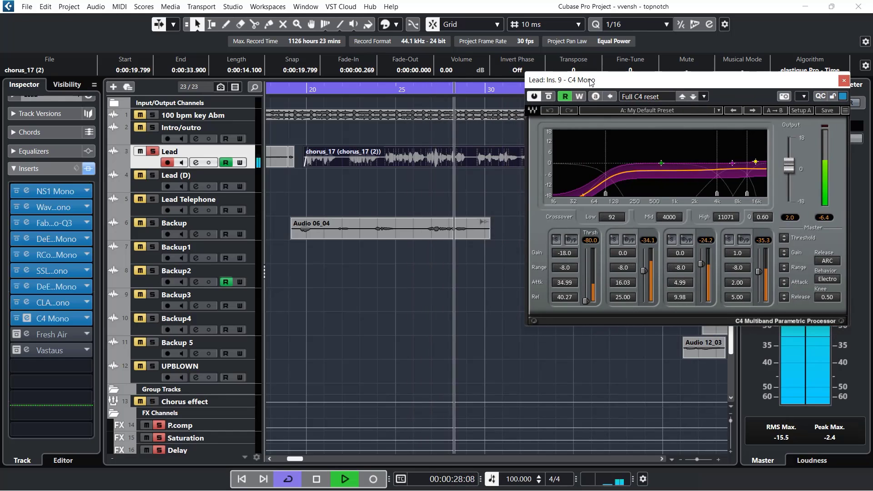
Replay chorus_17 (2) from its start to examine C4's band gain reduction, stop playback, and close the editor
{"action": "left_click", "coordinate": [303, 90]}
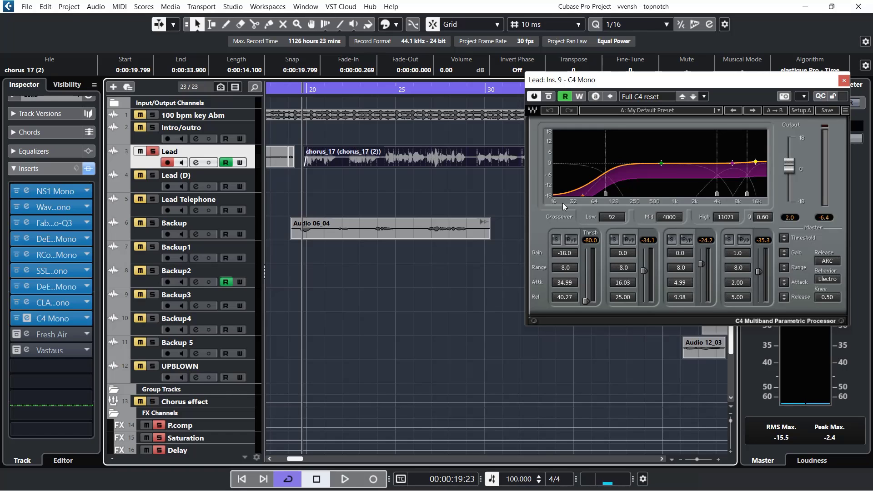
{"action": "key", "text": "space"}
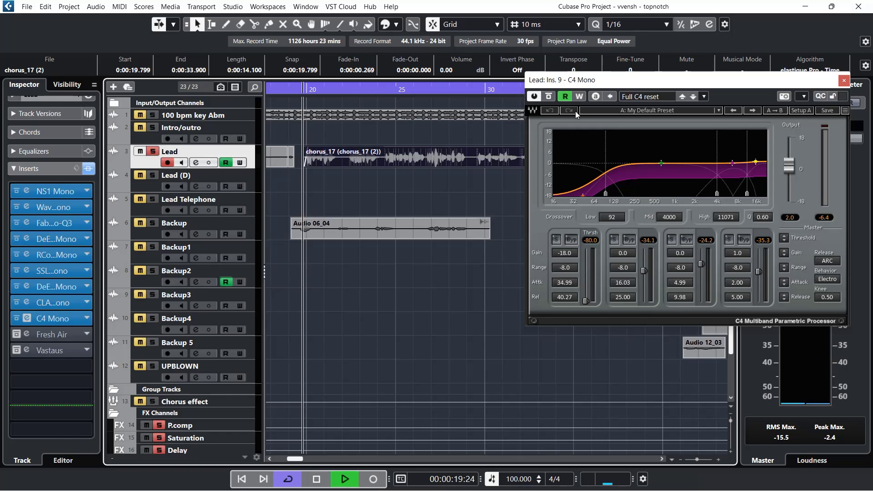
{"action": "left_click_drag", "start_coordinate": [598, 85], "coordinate": [513, 79]}
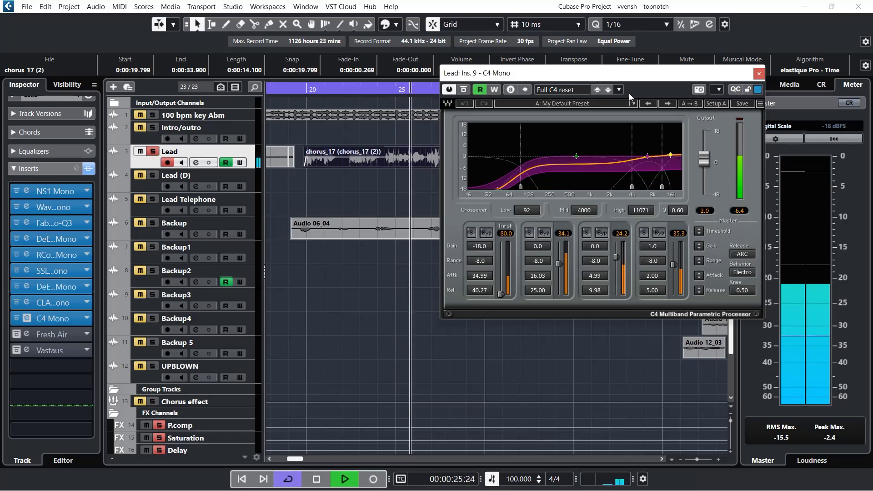
{"action": "key", "text": "space"}
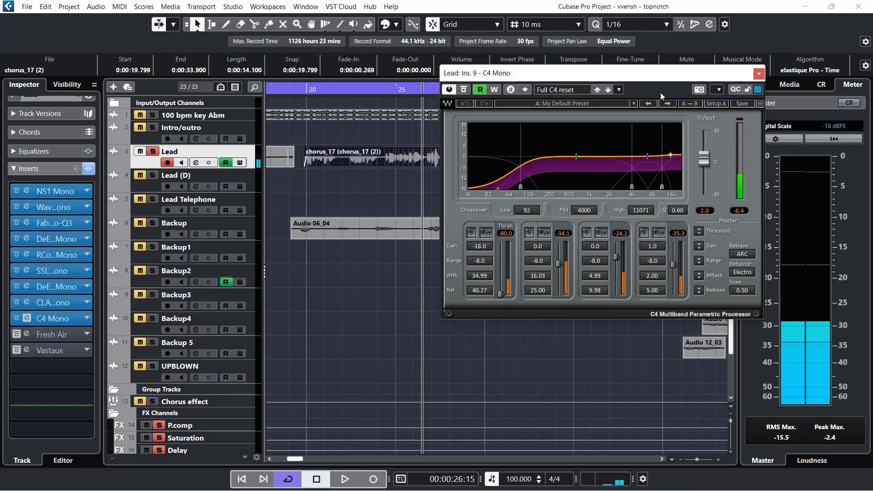
{"action": "left_click", "coordinate": [758, 75]}
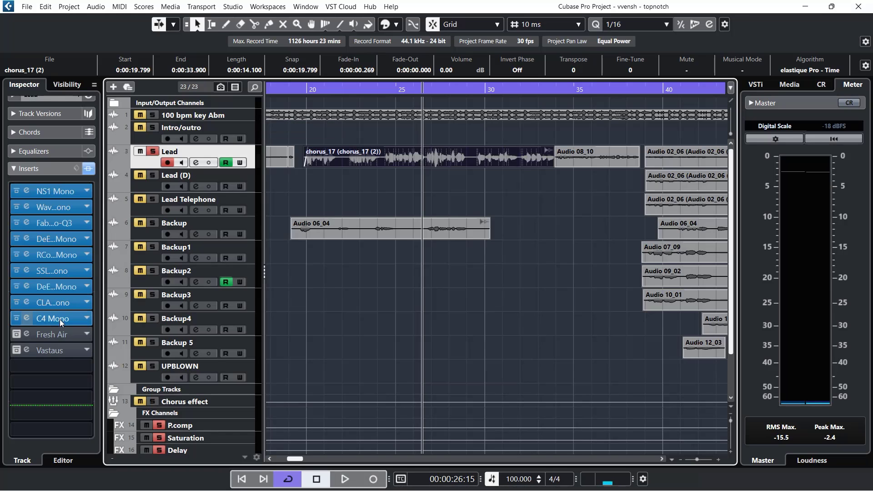
Activate Fresh Air on the Lead track, place its editor clear of the start of chorus_17 (2), and set the playhead there
{"action": "left_click", "coordinate": [16, 334]}
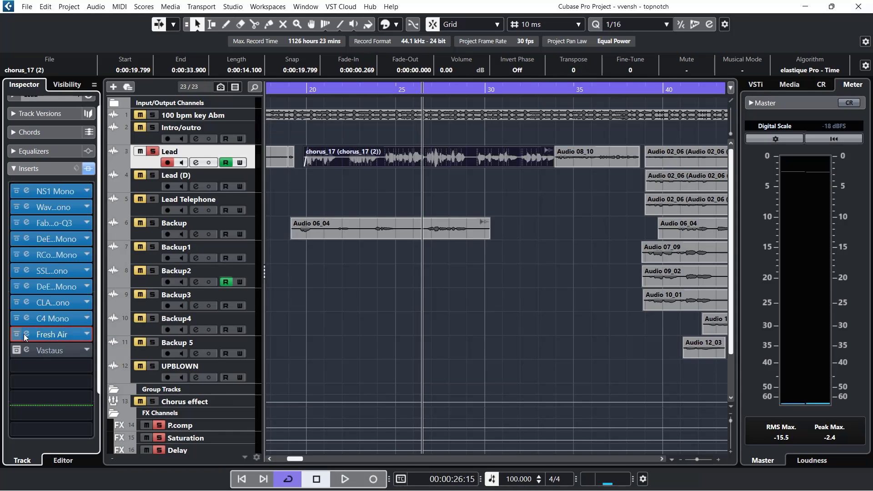
{"action": "left_click", "coordinate": [25, 334]}
{"action": "left_click_drag", "start_coordinate": [566, 51], "coordinate": [597, 58]}
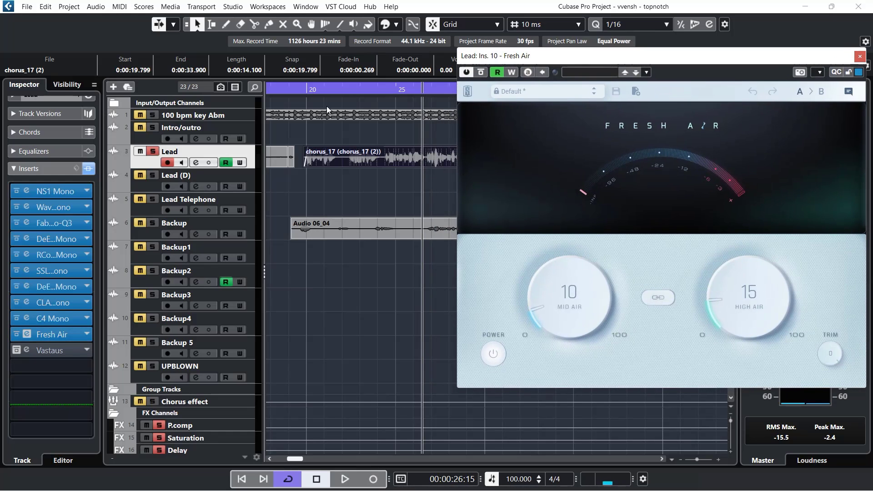
{"action": "left_click", "coordinate": [308, 90]}
{"action": "left_click", "coordinate": [305, 91]}
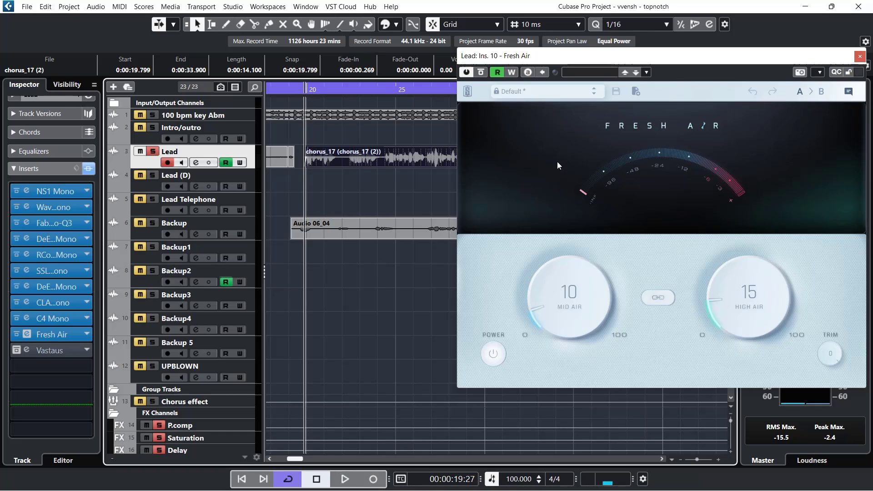
Bypass Fresh Air and play the opening of chorus_17 (2) briefly without it
{"action": "left_click", "coordinate": [483, 72]}
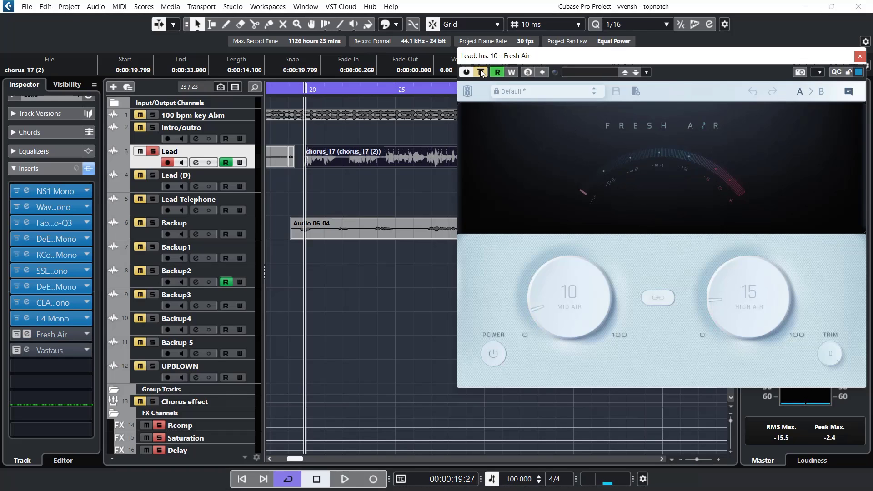
{"action": "key", "text": "space"}
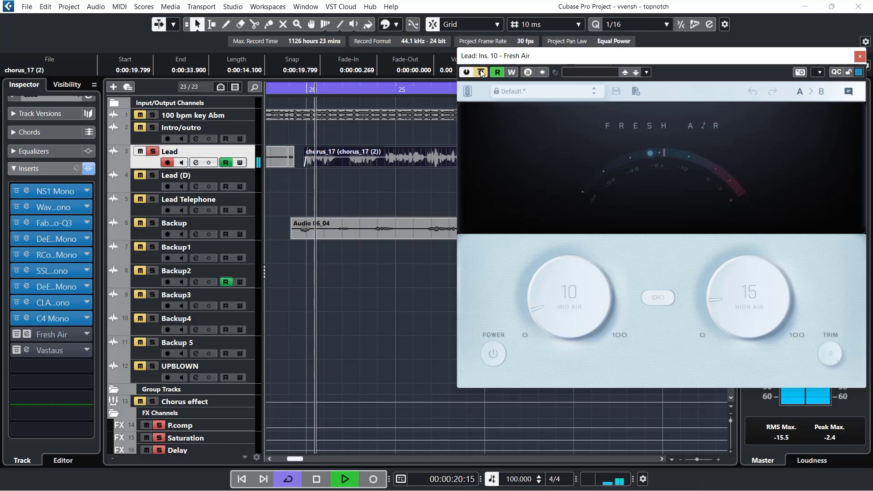
{"action": "key", "text": "space"}
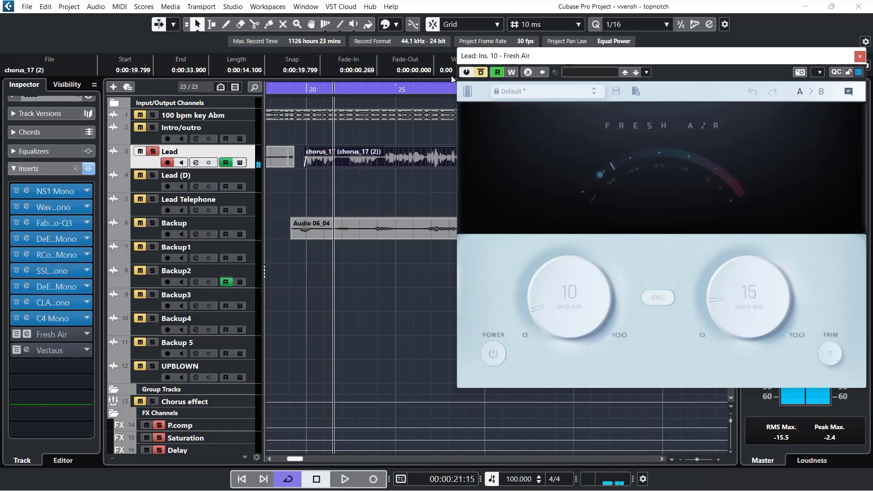
Replay chorus_17 (2) from its start with Fresh Air bypassed, reactivate it during playback to compare, stop, and close its editor
{"action": "left_click", "coordinate": [311, 90]}
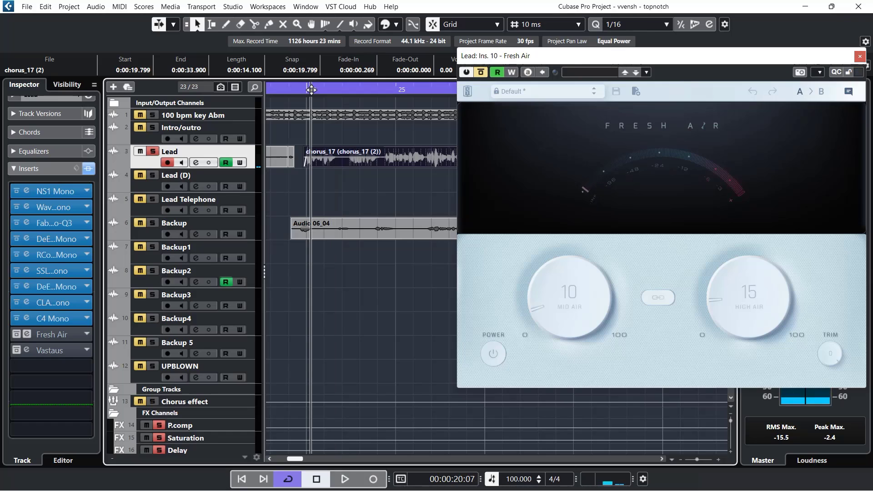
{"action": "left_click", "coordinate": [305, 90]}
{"action": "key", "text": "space"}
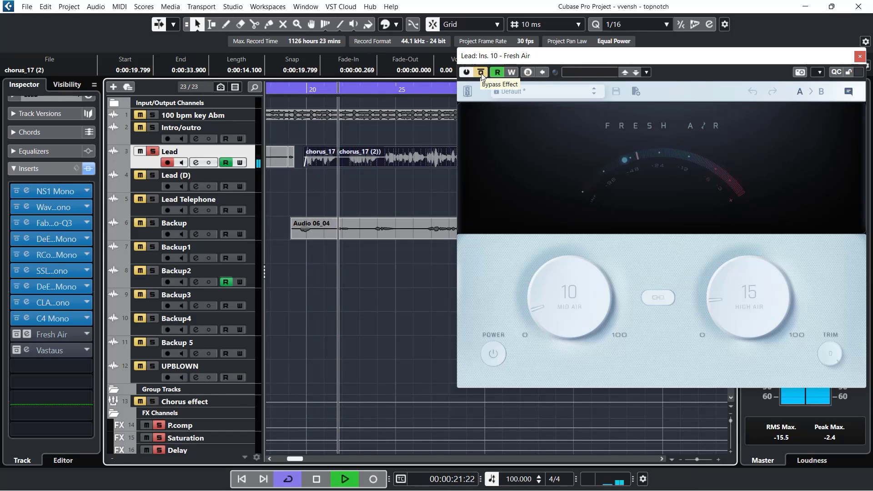
{"action": "left_click", "coordinate": [482, 73]}
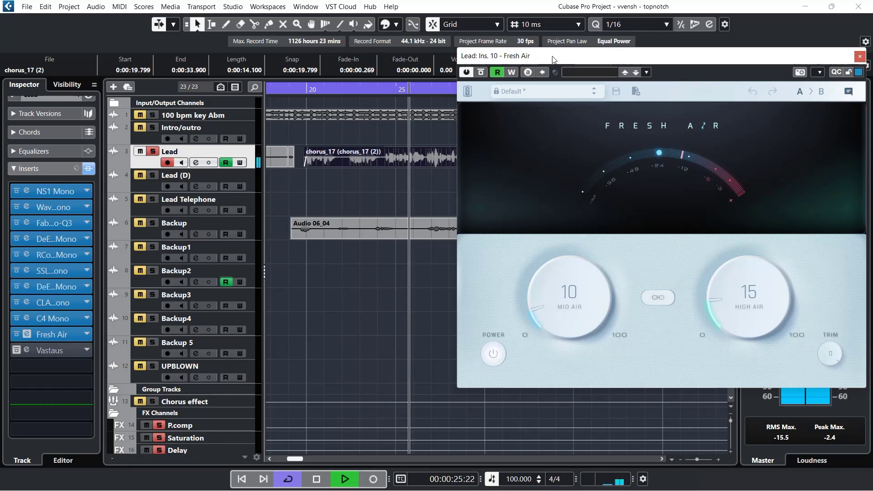
{"action": "left_click_drag", "start_coordinate": [554, 60], "coordinate": [422, 49]}
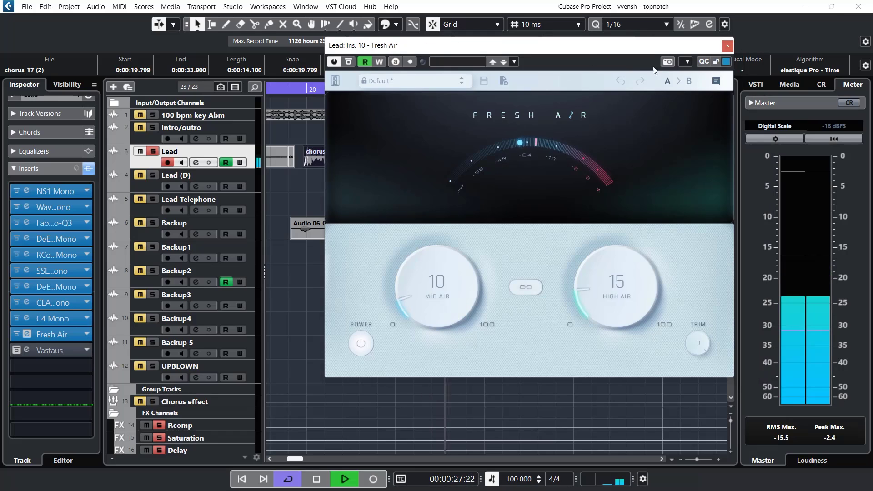
{"action": "key", "text": "space"}
{"action": "left_click", "coordinate": [728, 46]}
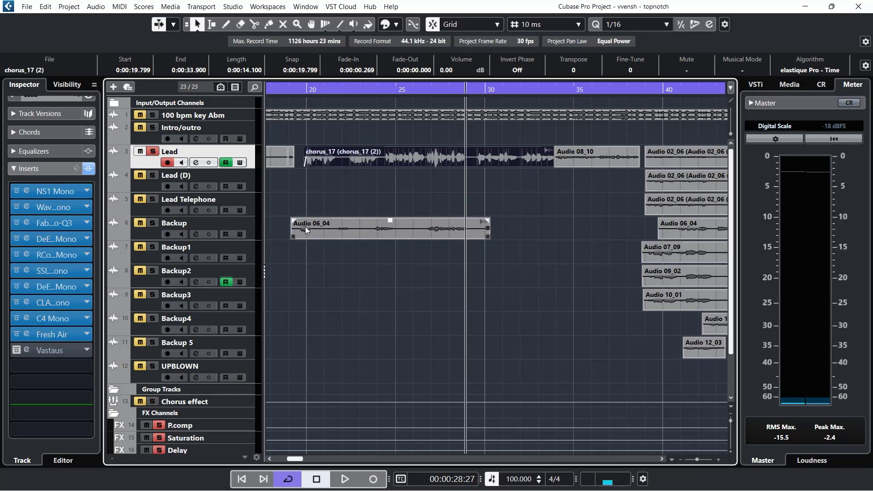
Activate Vastaus on the Lead track, open its editor, and place it clear of the start of chorus_17 (2)
{"action": "left_click", "coordinate": [18, 352]}
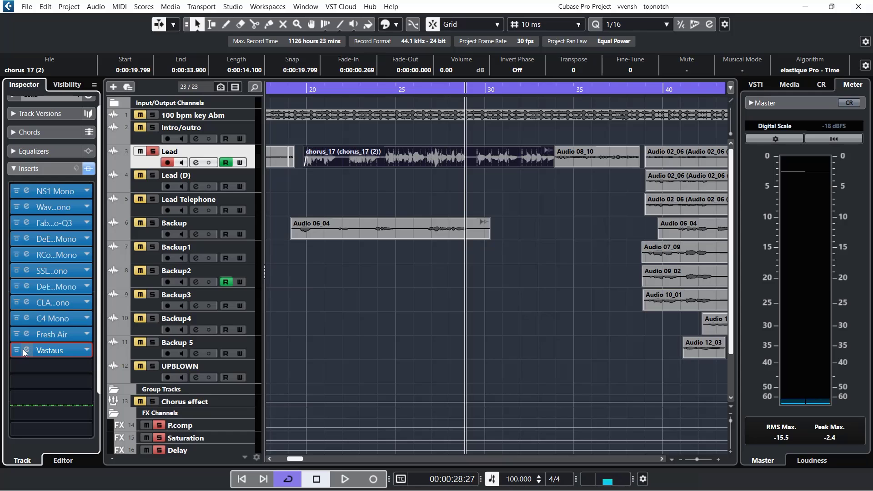
{"action": "left_click", "coordinate": [25, 350]}
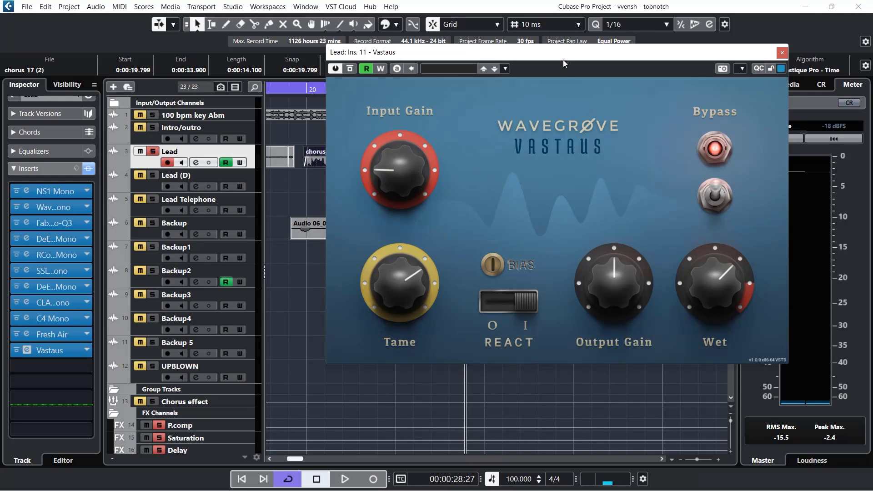
{"action": "left_click_drag", "start_coordinate": [563, 59], "coordinate": [625, 137]}
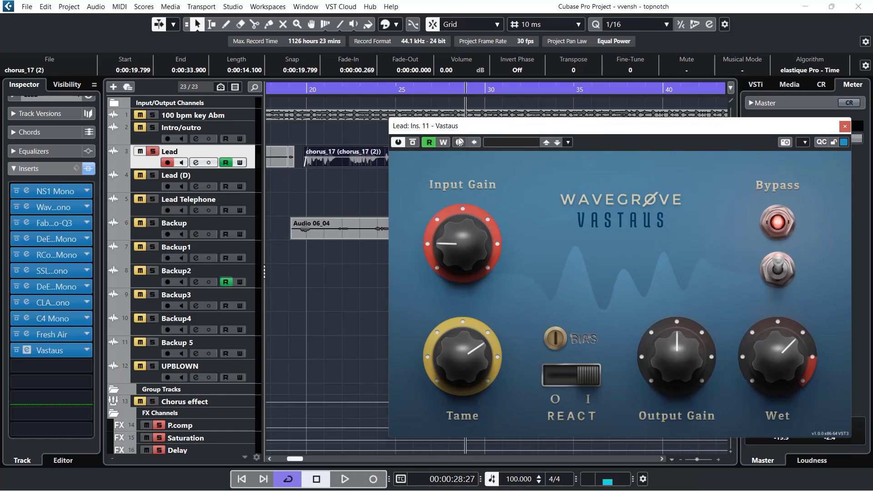
Play chorus_17 (2) from its start with Vastaus bypassed, and reactivate the plug-in during playback to compare
{"action": "left_click", "coordinate": [305, 90]}
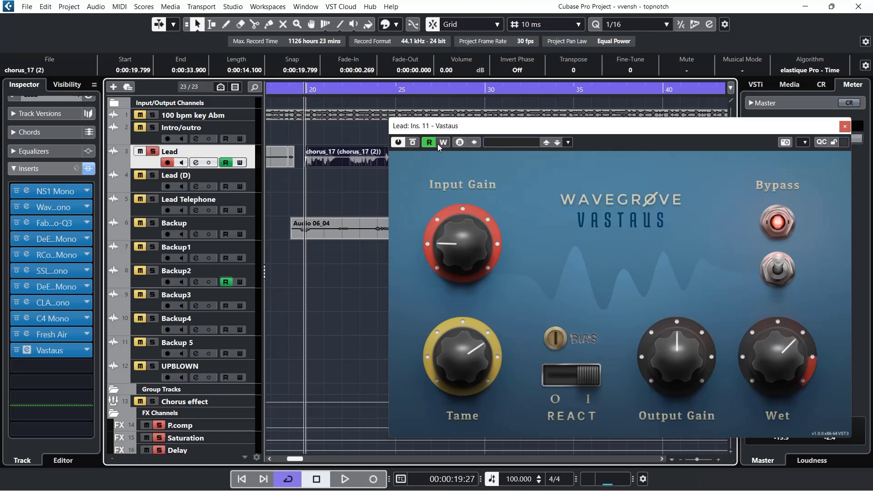
{"action": "left_click", "coordinate": [412, 143]}
{"action": "key", "text": "space"}
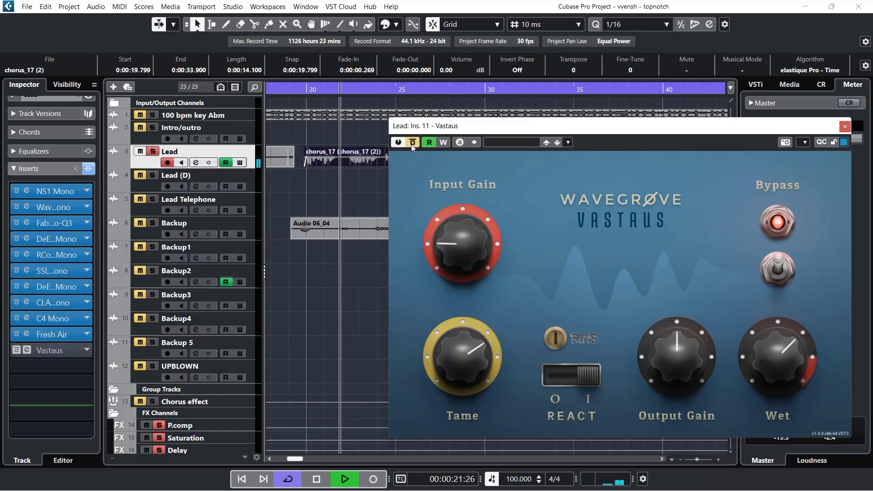
{"action": "left_click", "coordinate": [412, 143]}
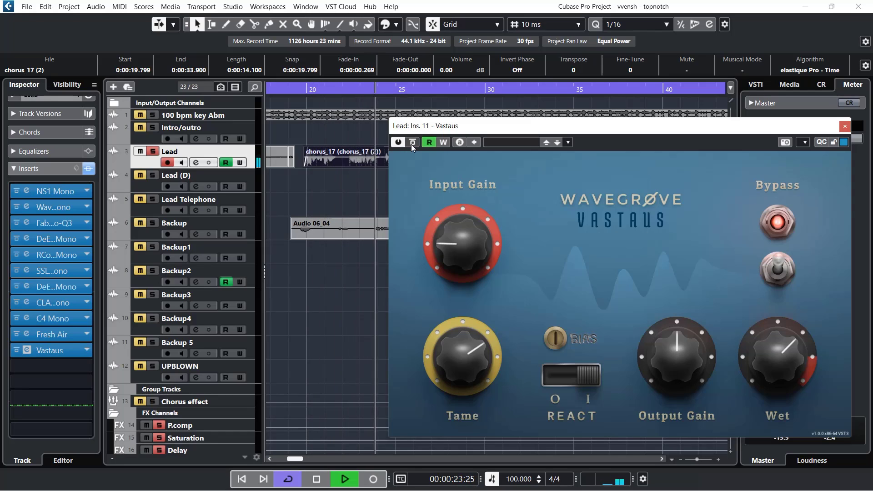
Move the Vastaus editor, toggle its bypass on and off once more during playback, stop, and close the editor
{"action": "left_click_drag", "start_coordinate": [445, 131], "coordinate": [407, 102]}
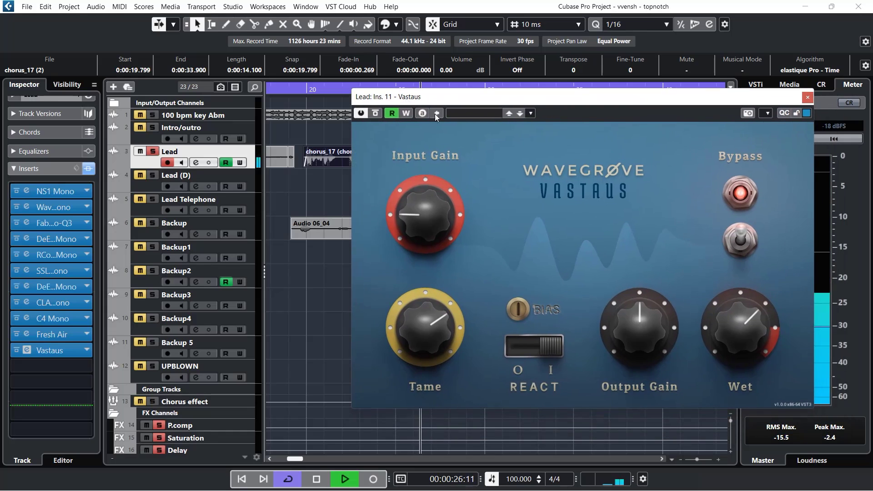
{"action": "left_click", "coordinate": [377, 114]}
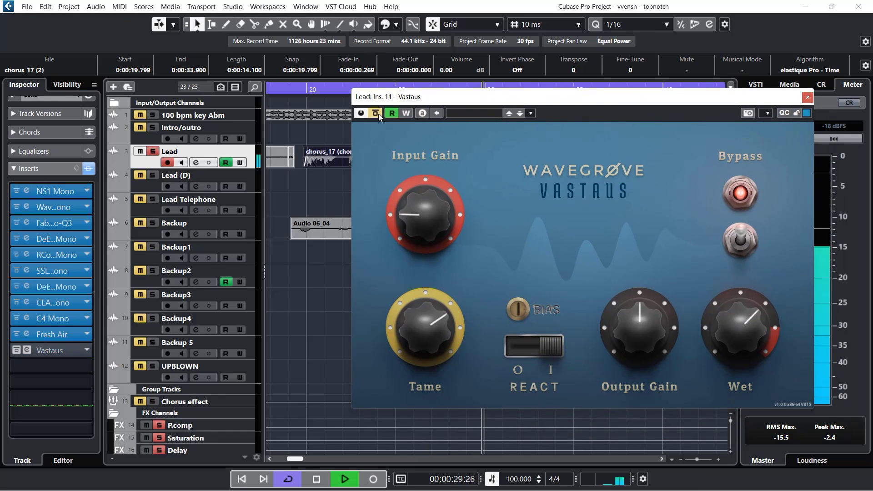
{"action": "left_click", "coordinate": [378, 114]}
{"action": "key", "text": "space"}
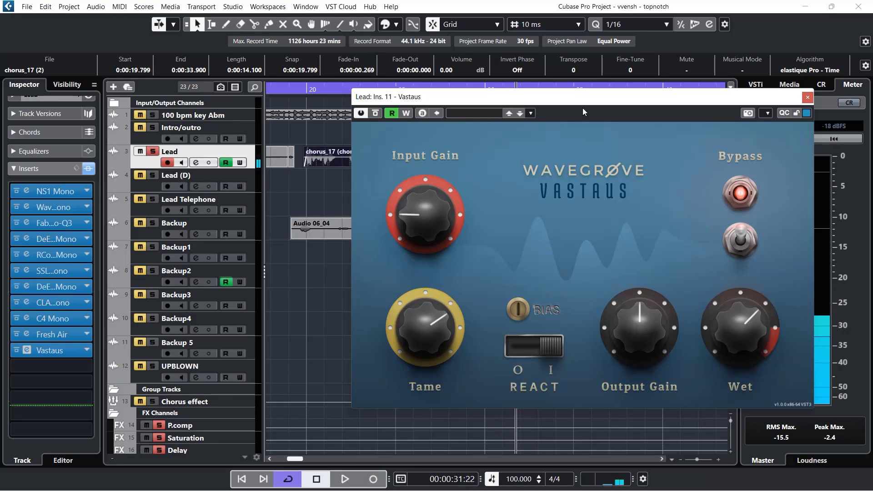
{"action": "left_click", "coordinate": [808, 97]}
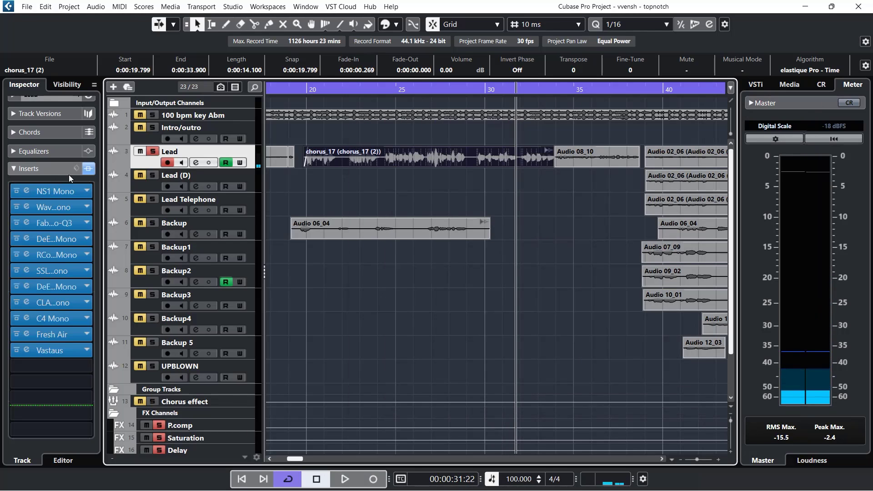
Review the Lead track's insert chain, collapse it, and lift the bypass on the track's sends
{"action": "left_click", "coordinate": [43, 168]}
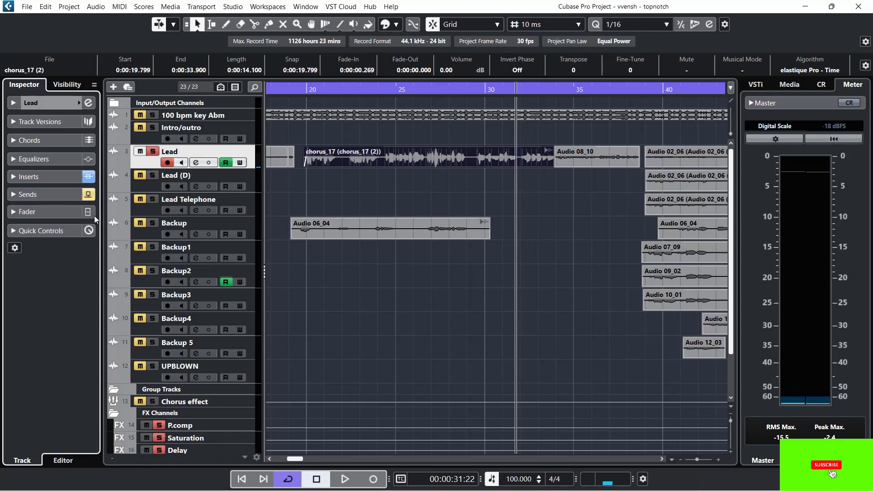
{"action": "left_click", "coordinate": [53, 178]}
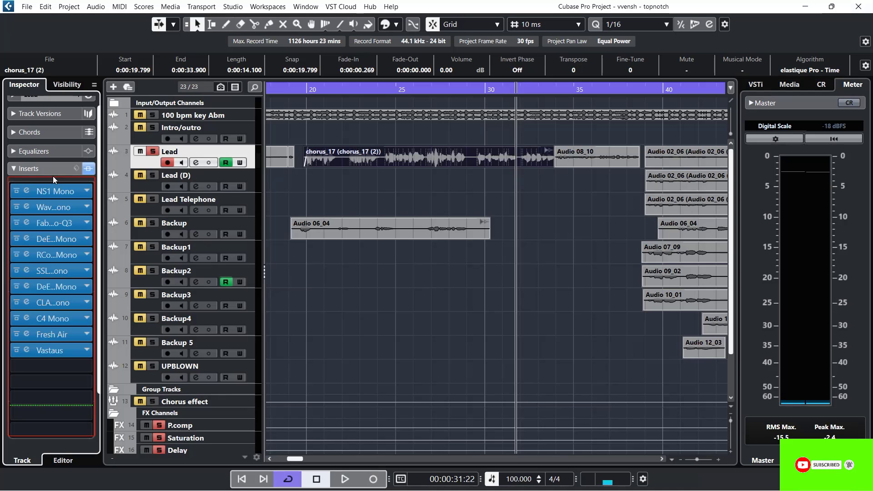
{"action": "left_click", "coordinate": [53, 168]}
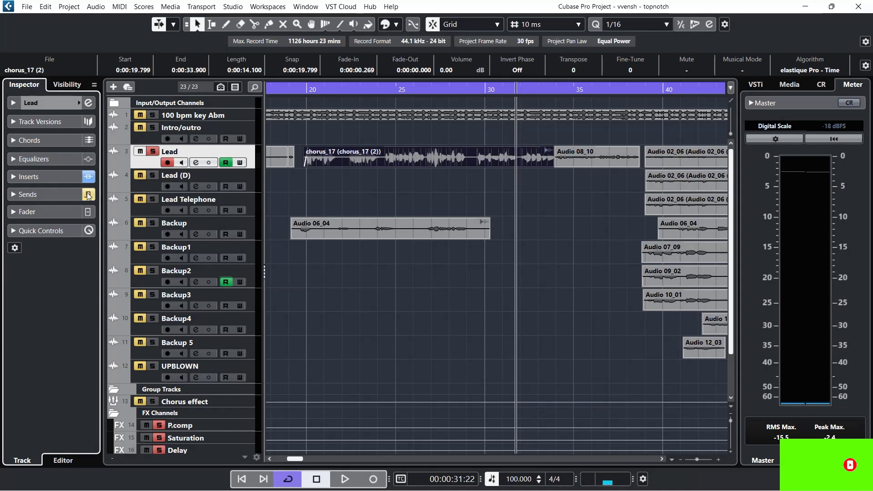
{"action": "left_click", "coordinate": [51, 196]}
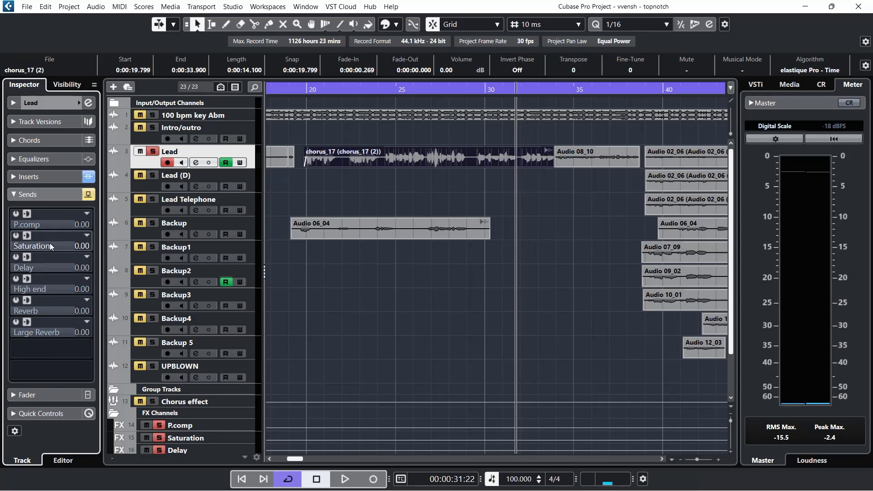
{"action": "left_click", "coordinate": [88, 195]}
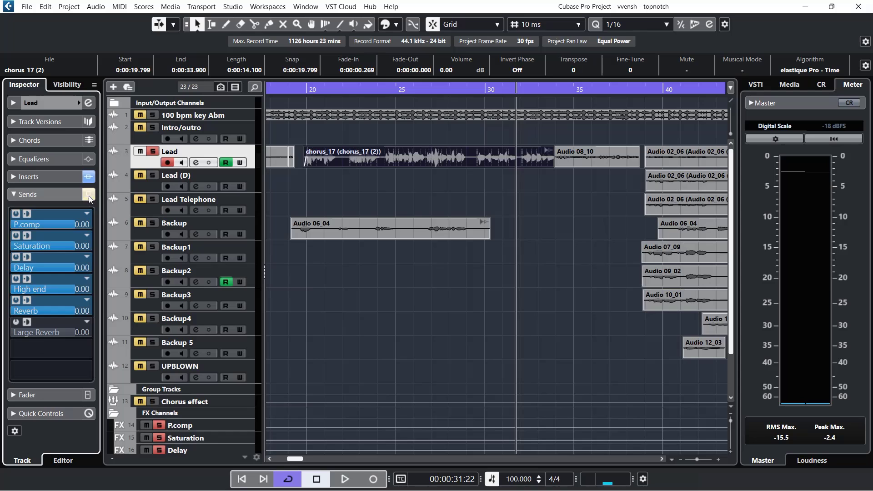
{"action": "left_click", "coordinate": [44, 194]}
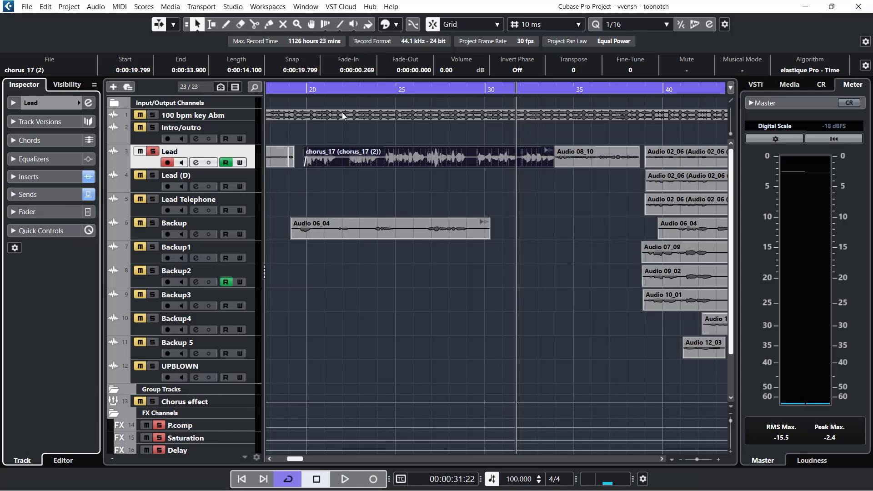
Undo the last volume change on chorus_17 (2) and deselect the event
{"action": "left_click", "coordinate": [45, 7]}
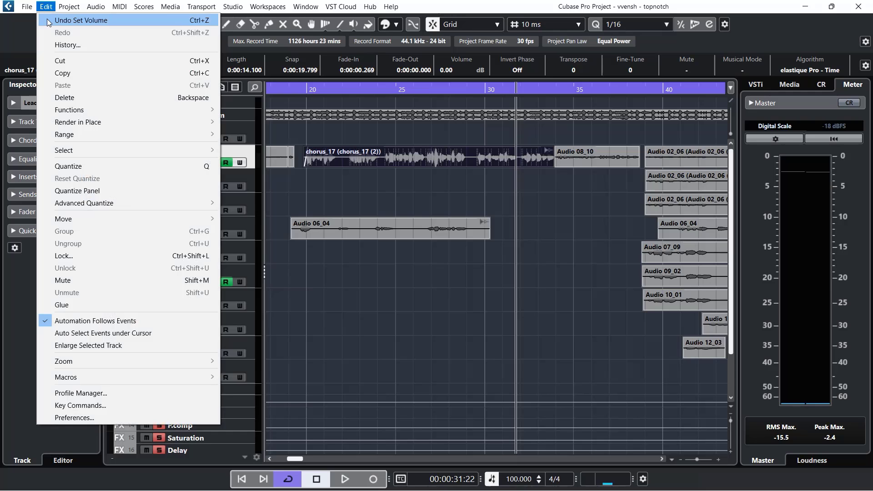
{"action": "left_click", "coordinate": [79, 20]}
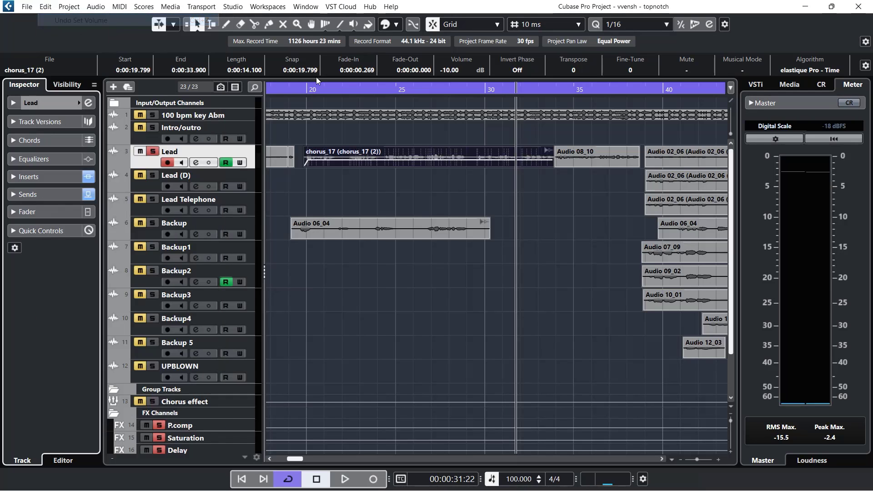
{"action": "left_click", "coordinate": [367, 199]}
Play the soloed Lead with its sends active from just before chorus_17 (2), stop, and review its insert chain
{"action": "key", "text": "g"}
{"action": "key", "text": "g"}
{"action": "key", "text": "g"}
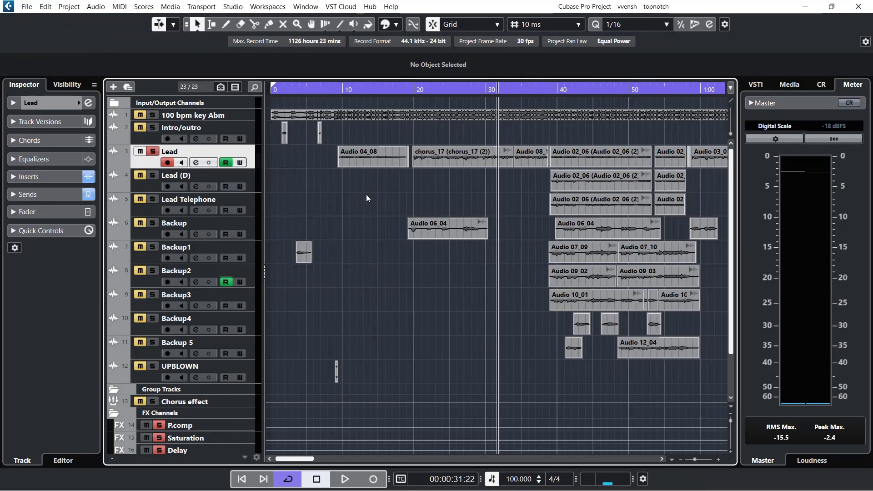
{"action": "left_click", "coordinate": [414, 96]}
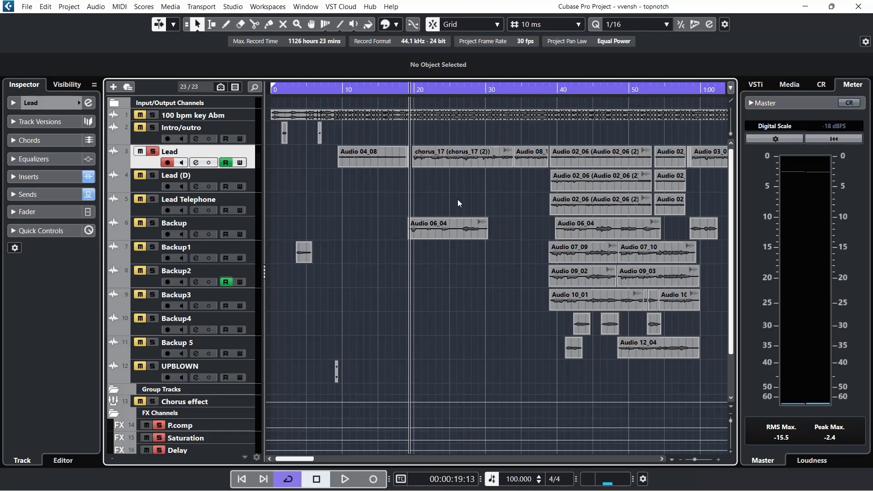
{"action": "key", "text": "space"}
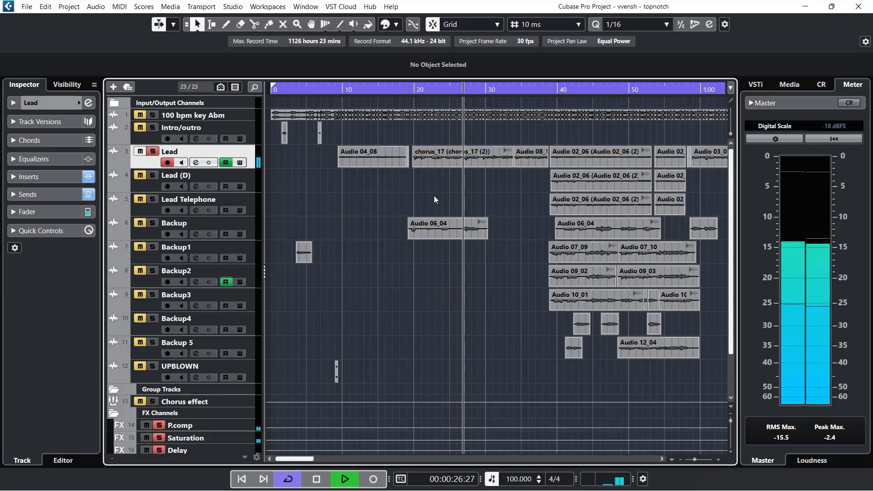
{"action": "key", "text": "space"}
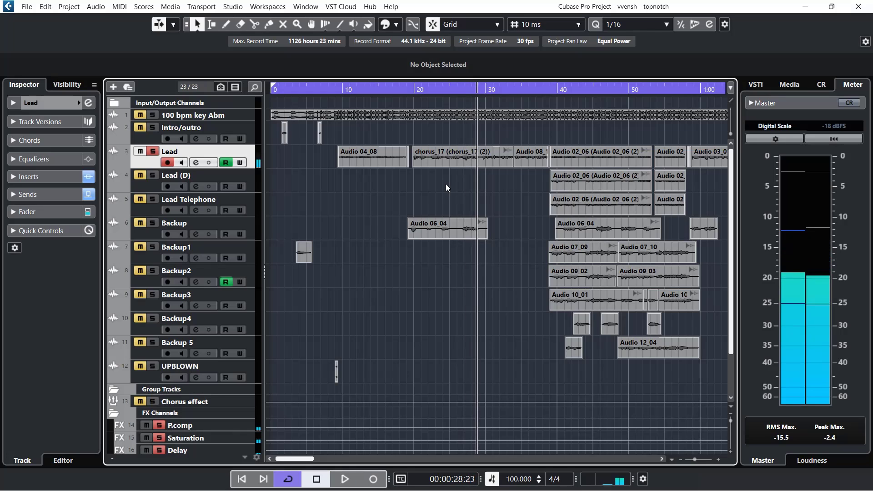
{"action": "left_click", "coordinate": [43, 176]}
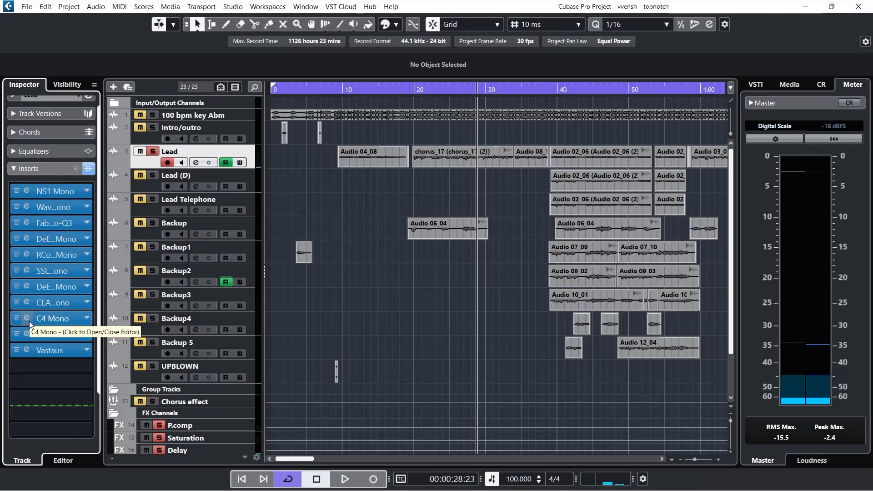
{"action": "left_click", "coordinate": [51, 171]}
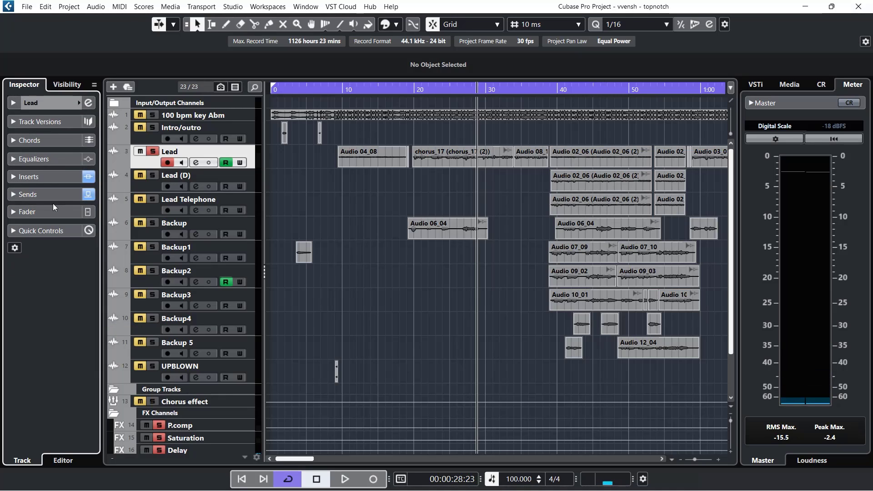
Unsolo the Lead track, play the full mix from the start of chorus_17 (2) through the Audio 02_06 section, and stop
{"action": "left_click", "coordinate": [153, 152]}
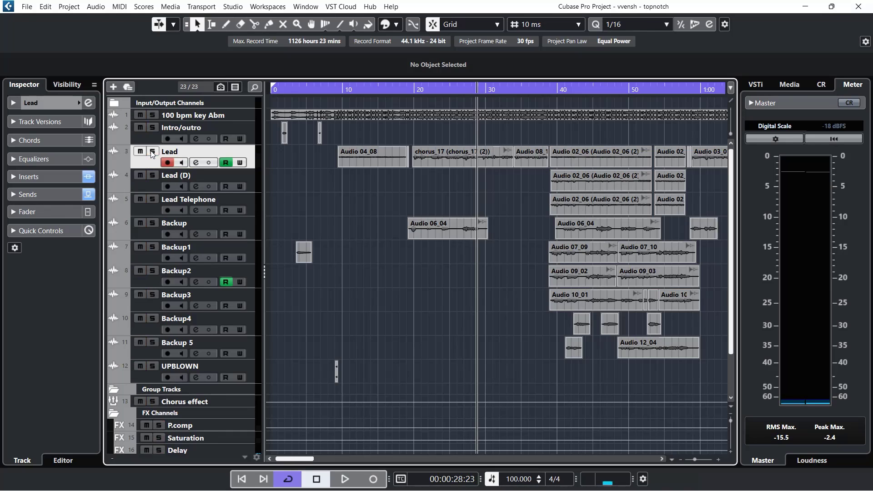
{"action": "left_click", "coordinate": [414, 90]}
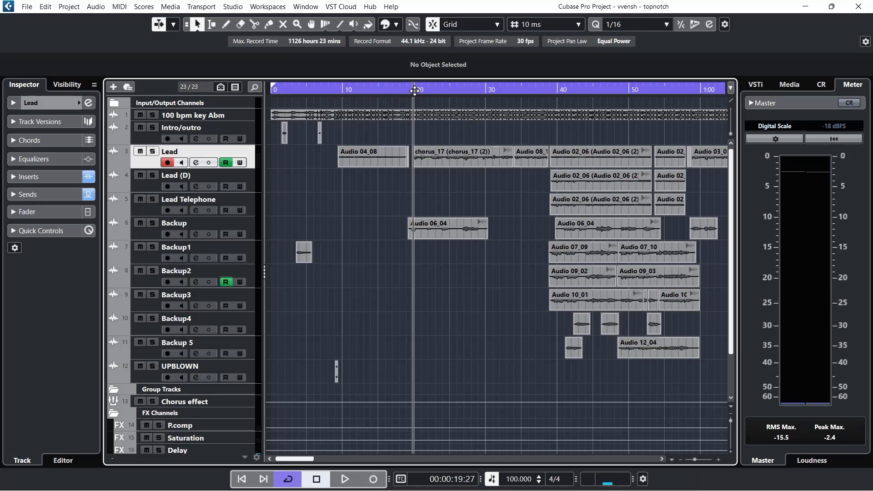
{"action": "key", "text": "space"}
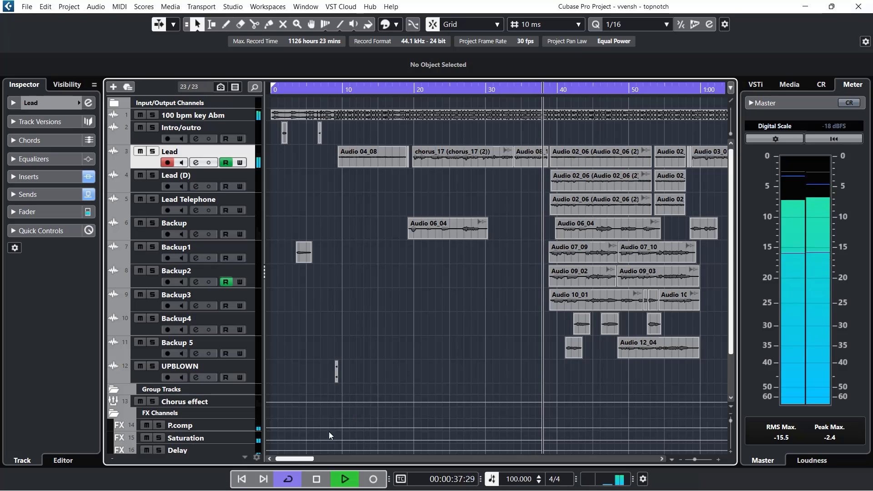
{"action": "left_click_drag", "start_coordinate": [300, 458], "coordinate": [310, 461]}
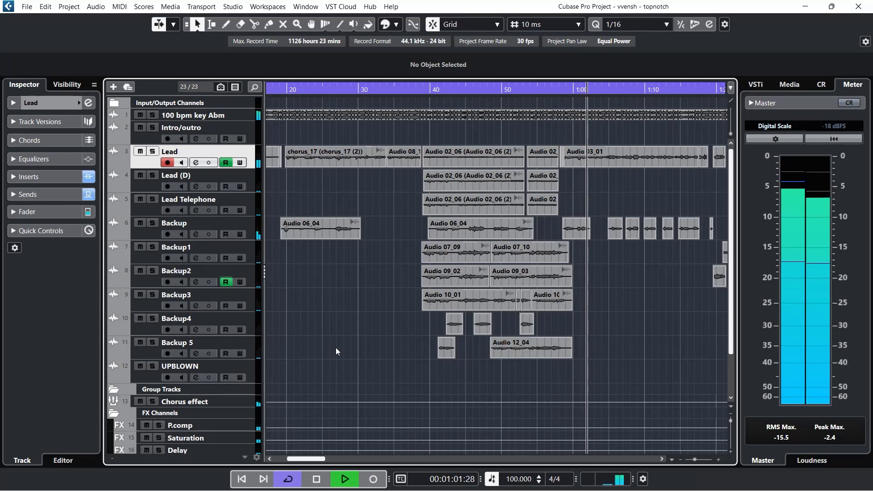
{"action": "key", "text": "space"}
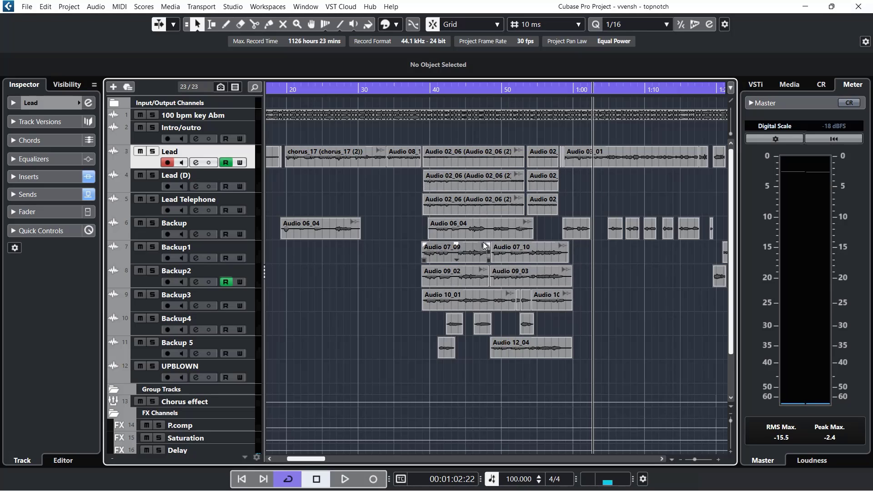
Examine the doubled Audio 02_06 events on Lead (D) and Lead Telephone and the arrangement that follows them
{"action": "left_click", "coordinate": [504, 199]}
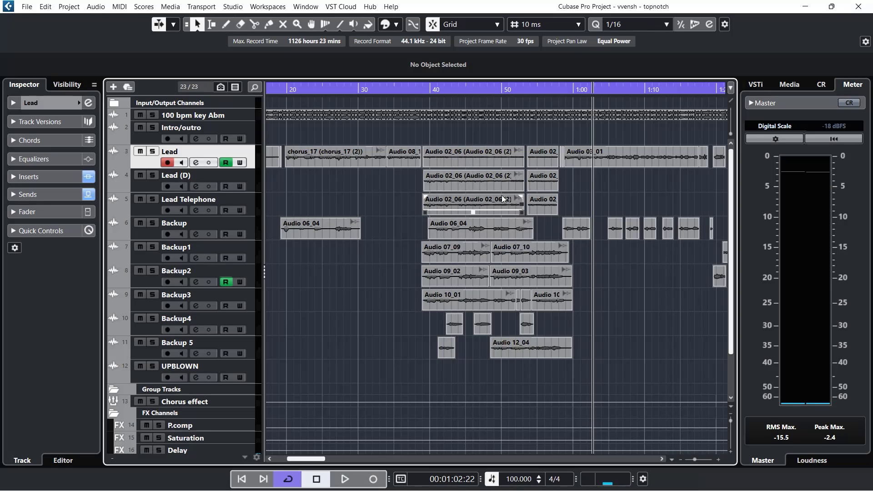
{"action": "left_click", "coordinate": [503, 187]}
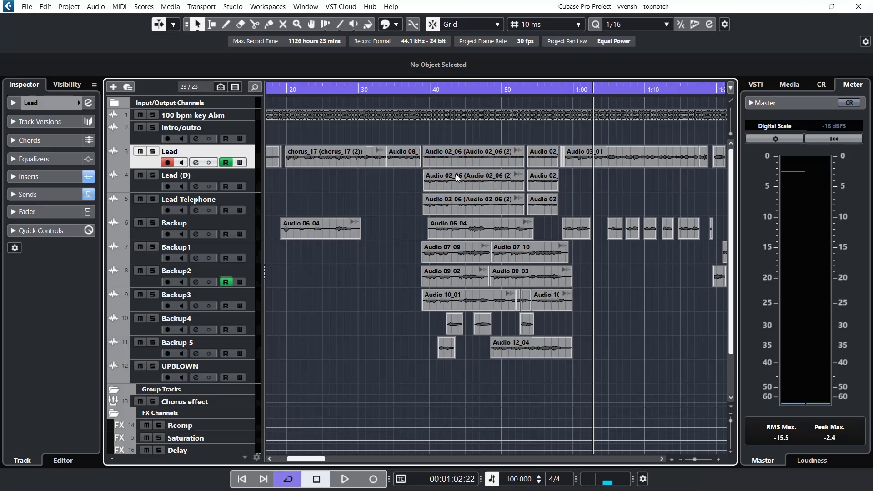
{"action": "left_click", "coordinate": [448, 205]}
{"action": "left_click_drag", "start_coordinate": [307, 460], "coordinate": [315, 462]}
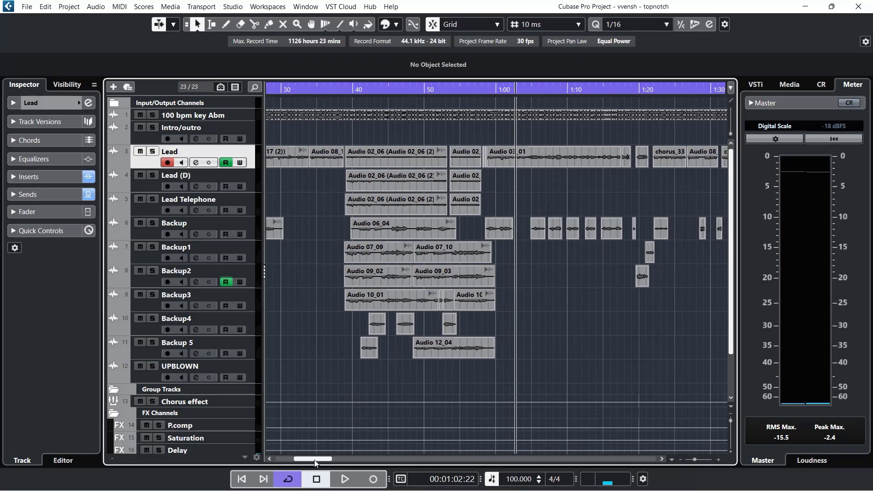
{"action": "left_click_drag", "start_coordinate": [316, 463], "coordinate": [322, 462]}
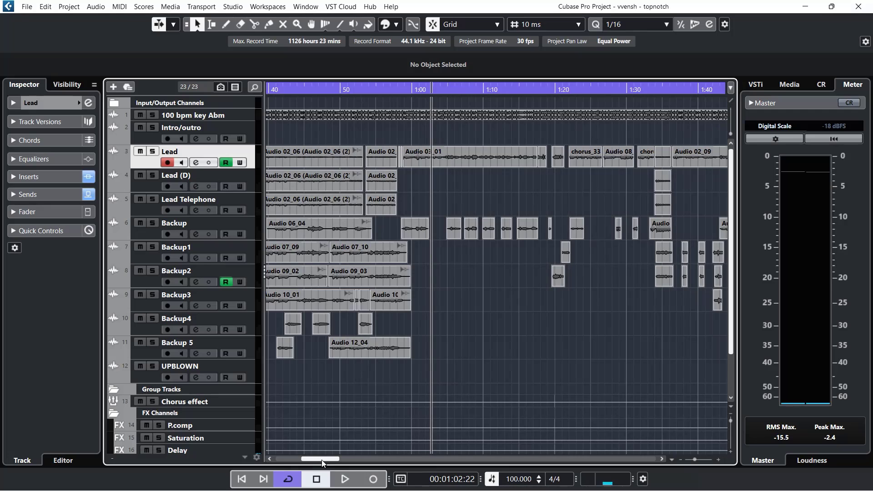
Play the full mix from the start of the project with the whole arrangement in view
{"action": "key", "text": "g"}
{"action": "key", "text": "g"}
{"action": "key", "text": "g"}
{"action": "key", "text": "g"}
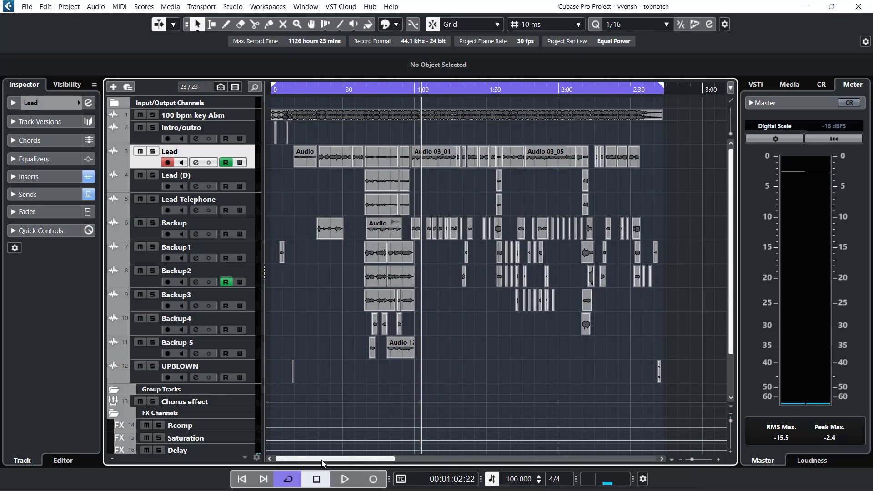
{"action": "mouse_move", "coordinate": [322, 463]}
{"action": "left_mouse_down"}
{"action": "mouse_move", "coordinate": [362, 460]}
{"action": "mouse_move", "coordinate": [305, 463]}
{"action": "left_mouse_up"}
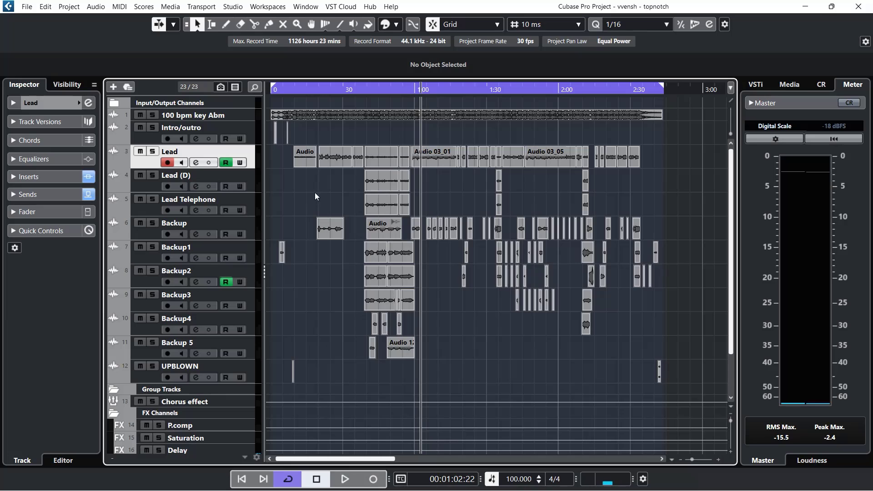
{"action": "left_click", "coordinate": [242, 480]}
{"action": "key", "text": "space"}
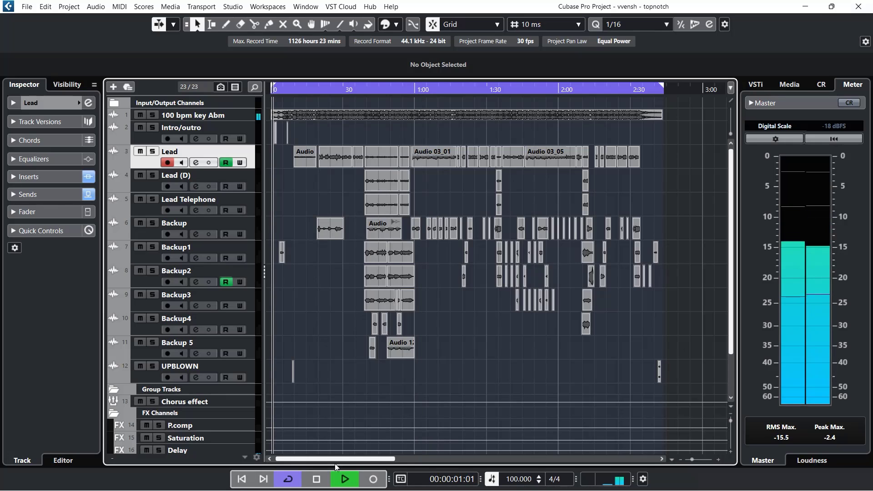